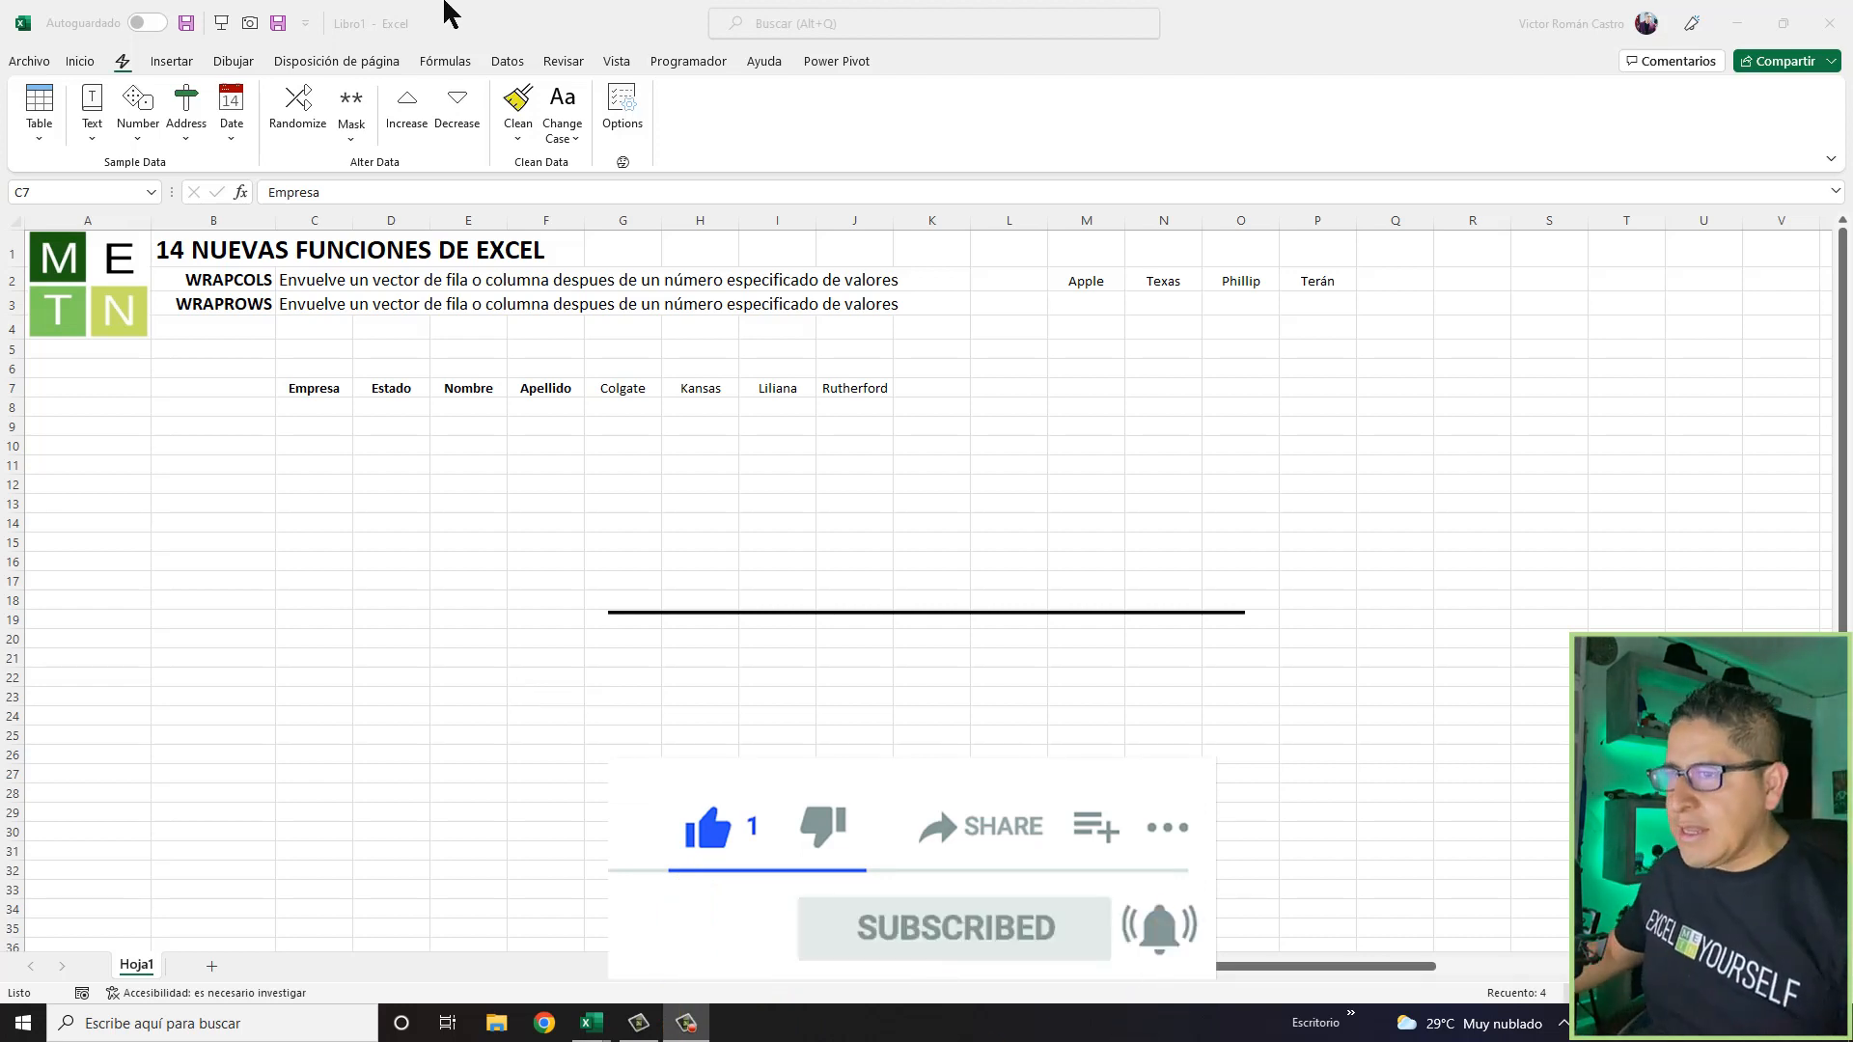
Examine the four headers and the first record laid out in a single row across C7:J7
left_click(312, 413)
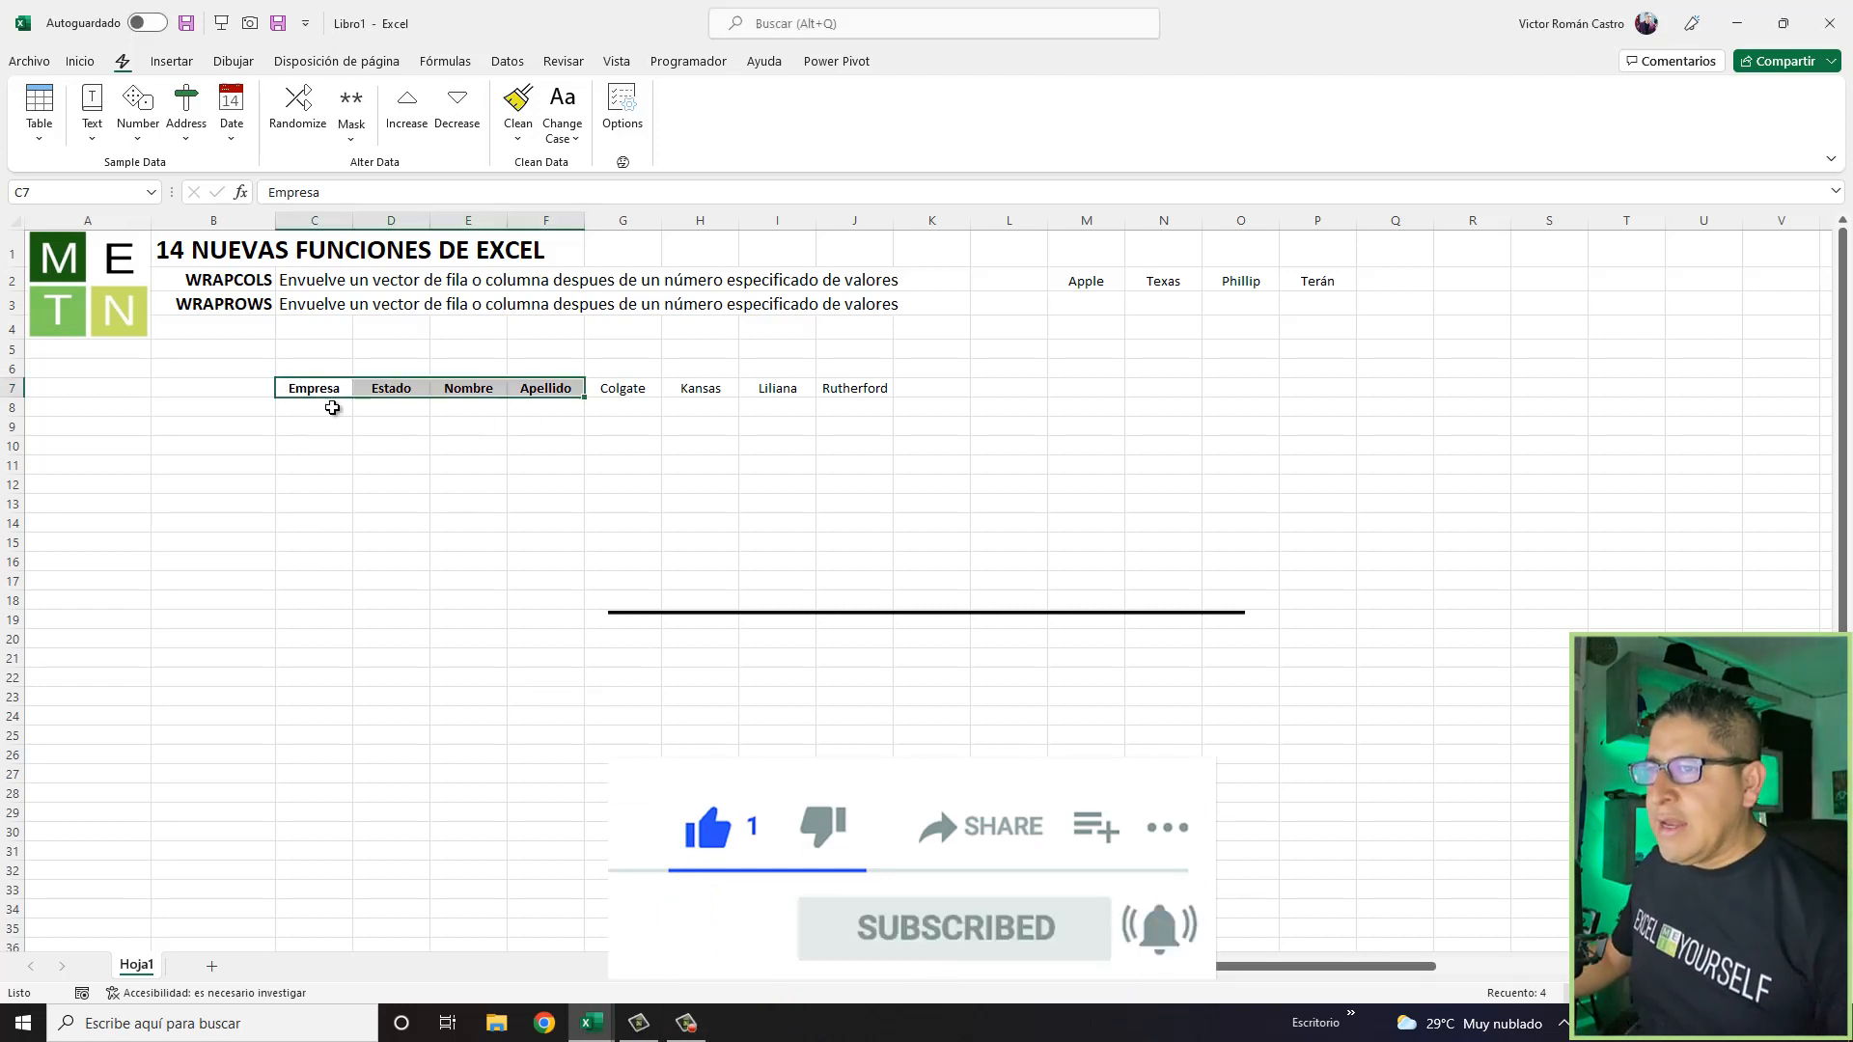
left_click(318, 390)
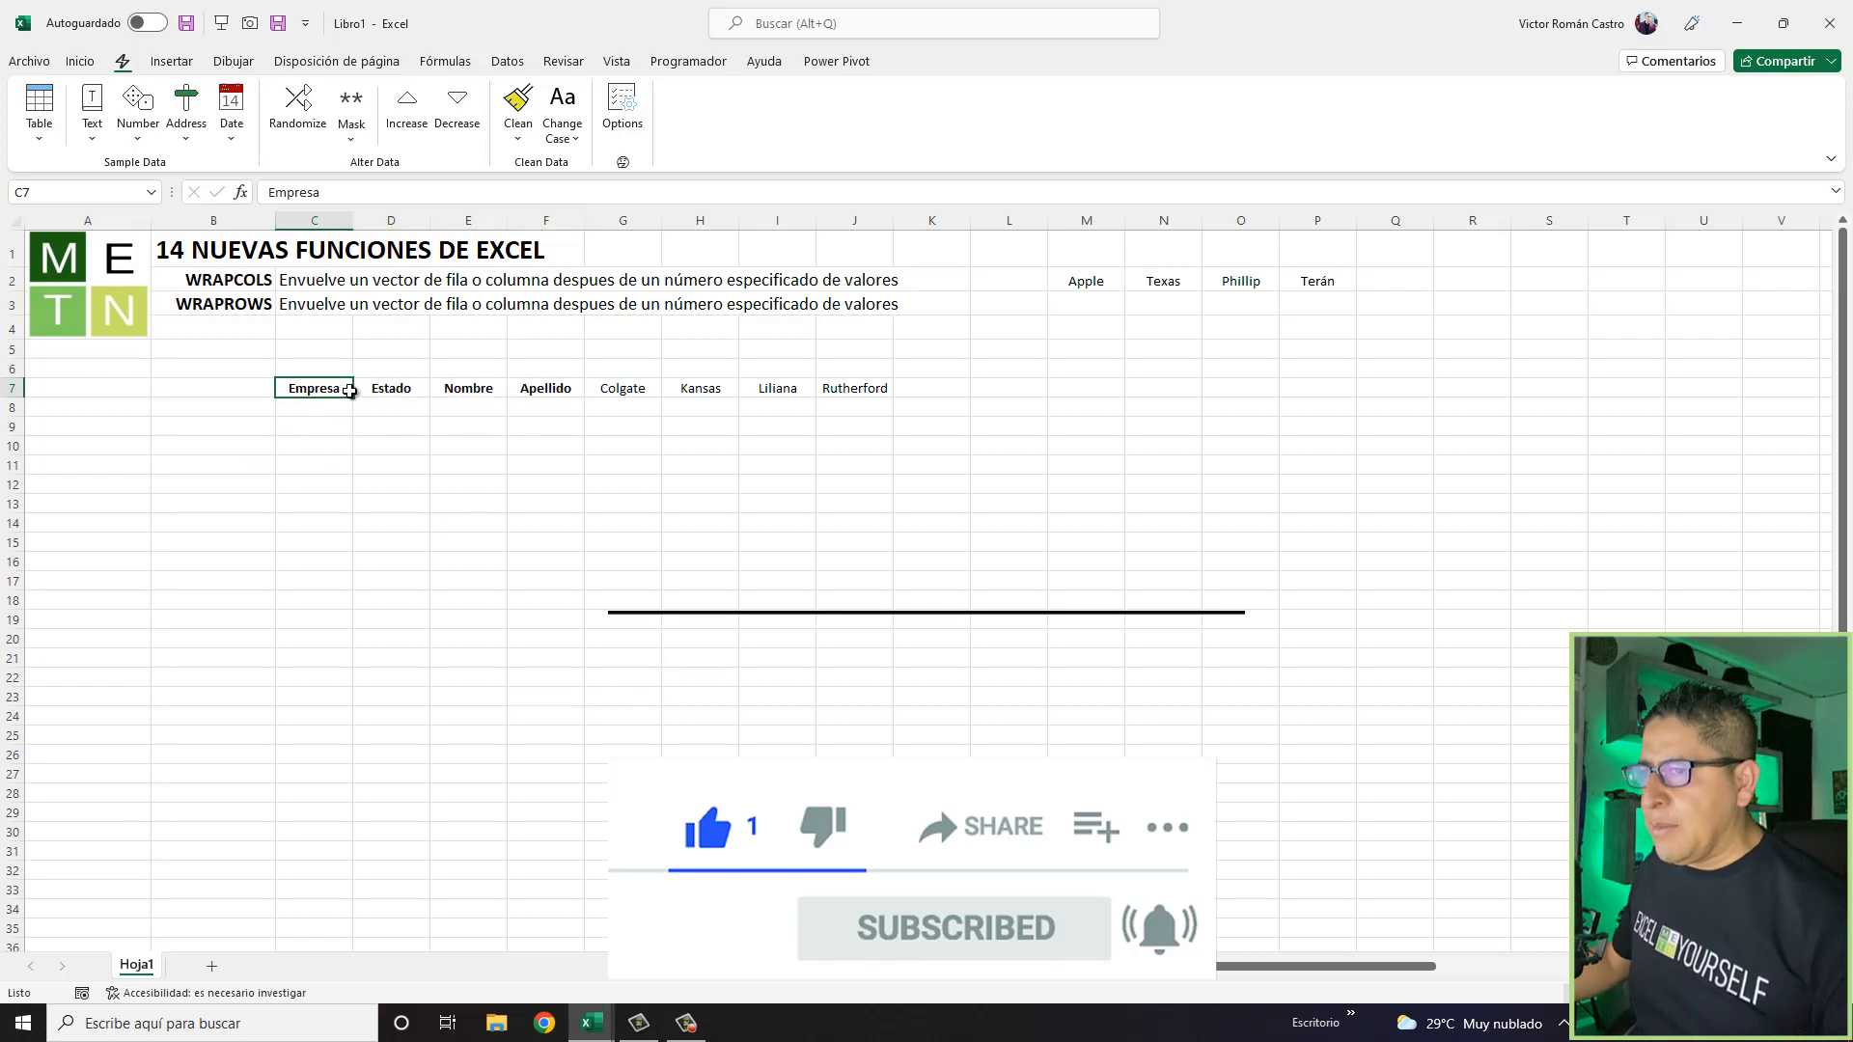
left_click_drag(356, 394, 550, 393)
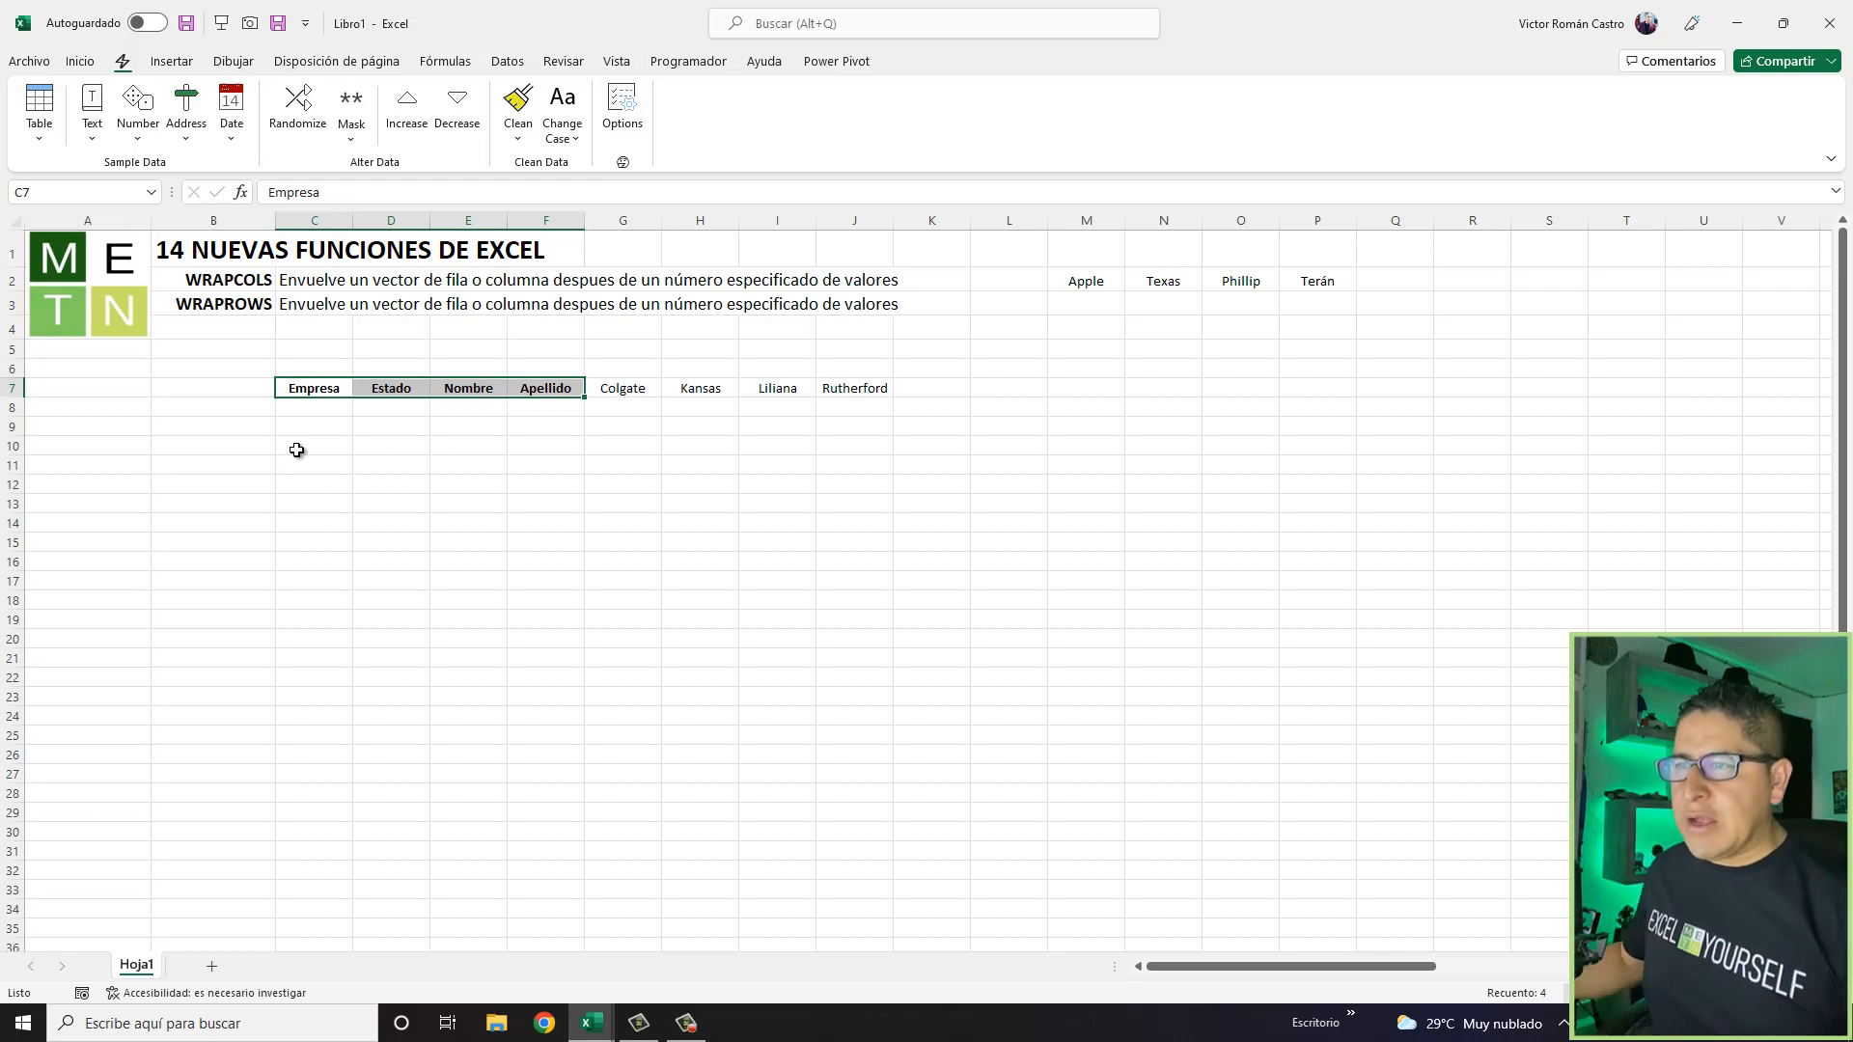
left_click(331, 391)
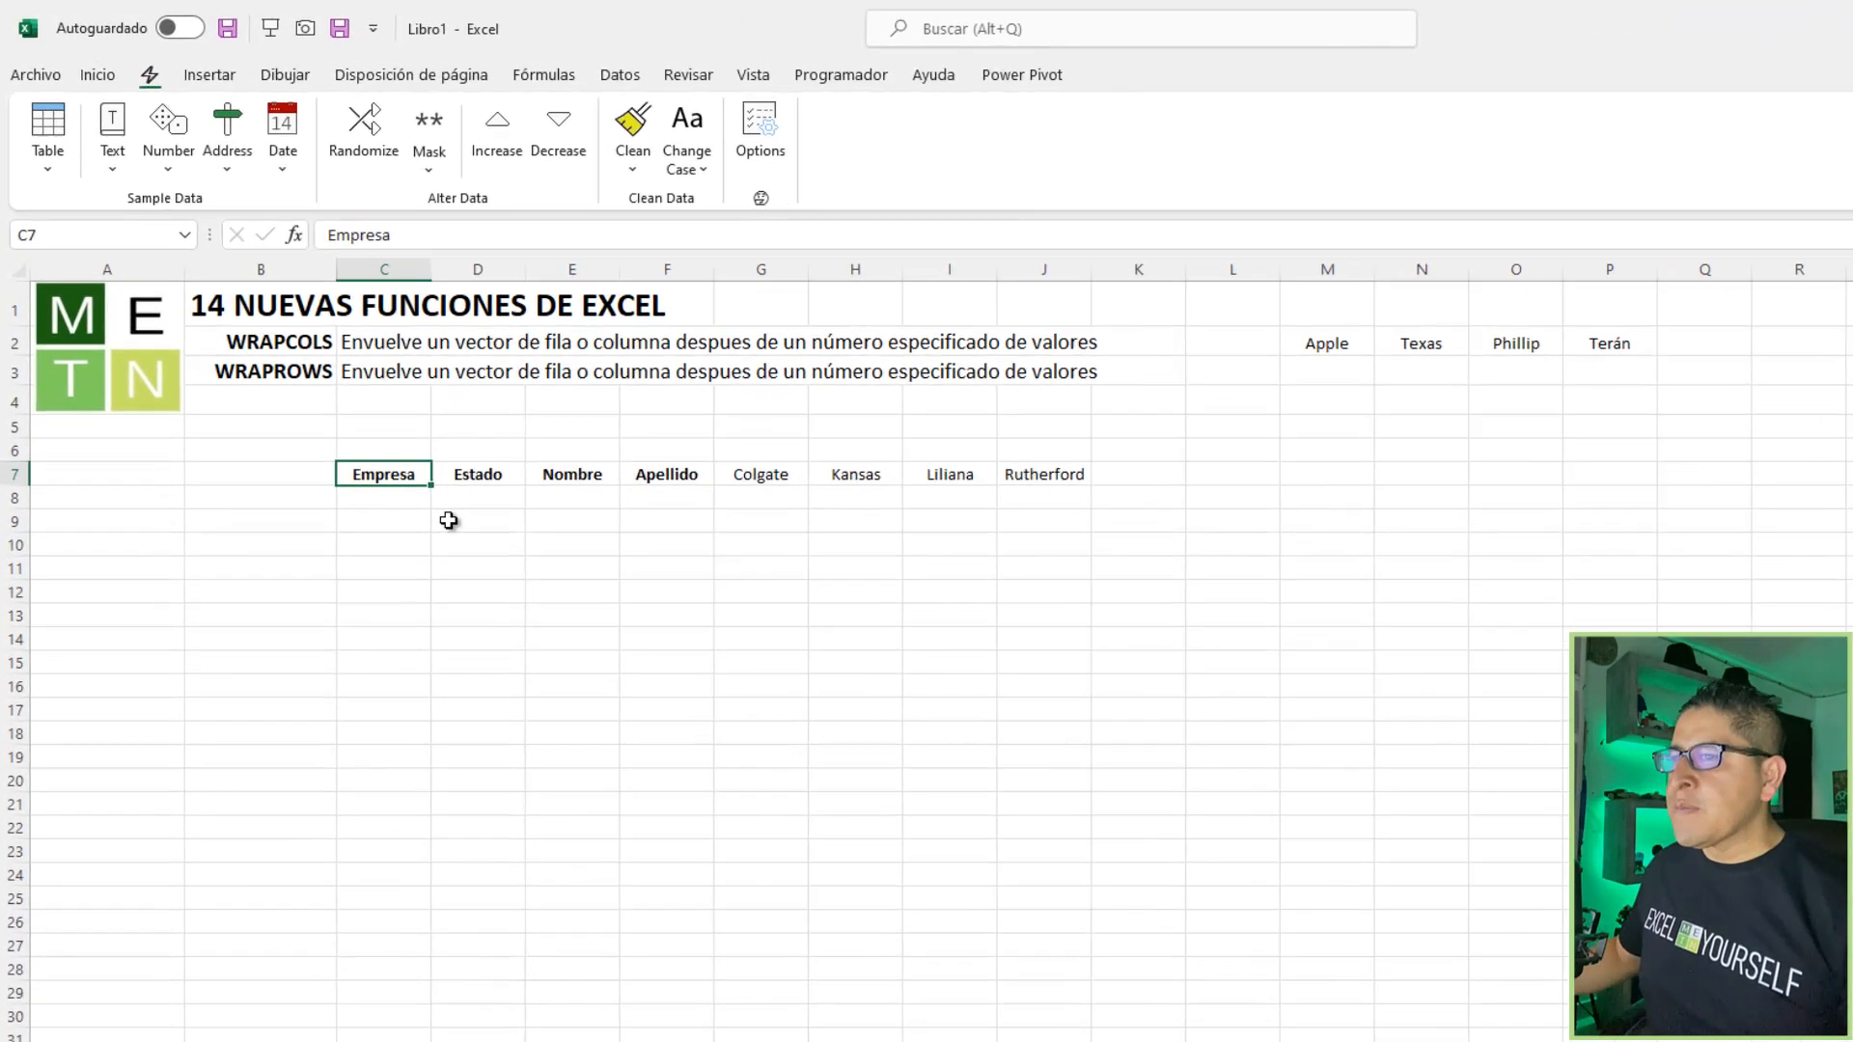
left_click(579, 579)
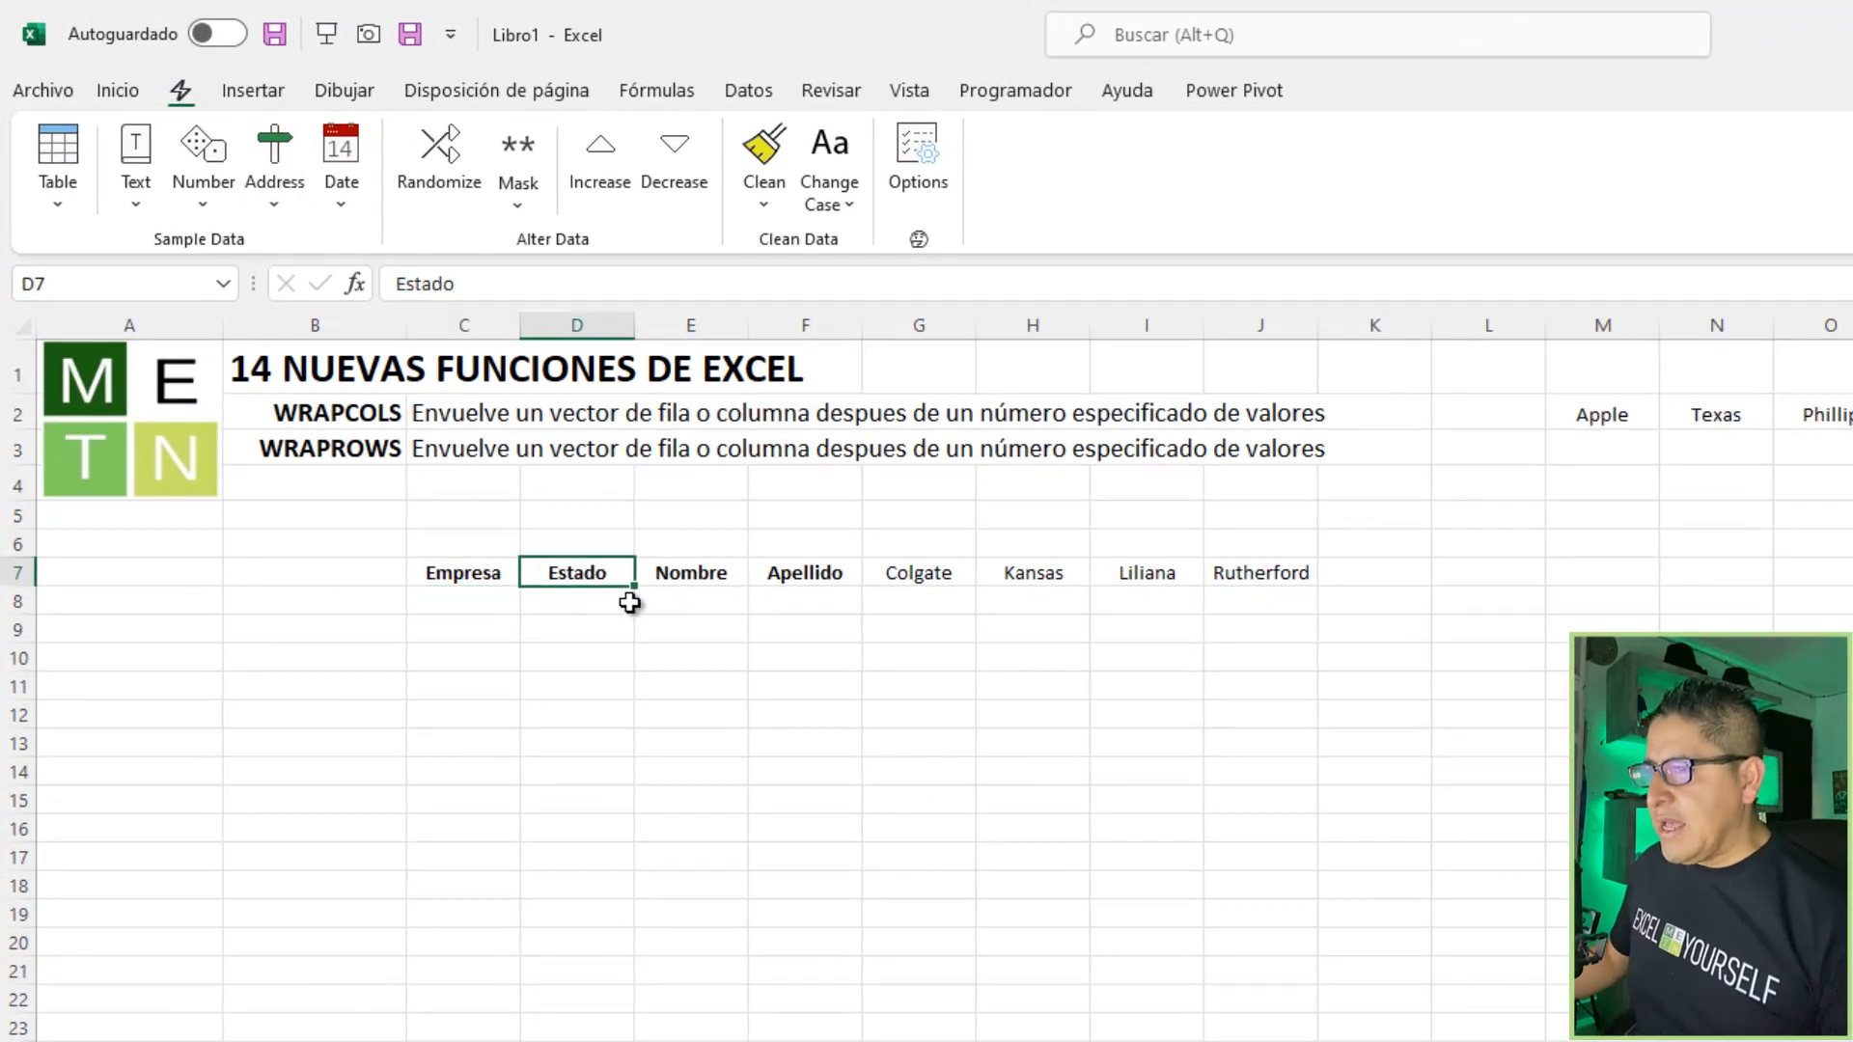
left_click(683, 576)
left_click(805, 580)
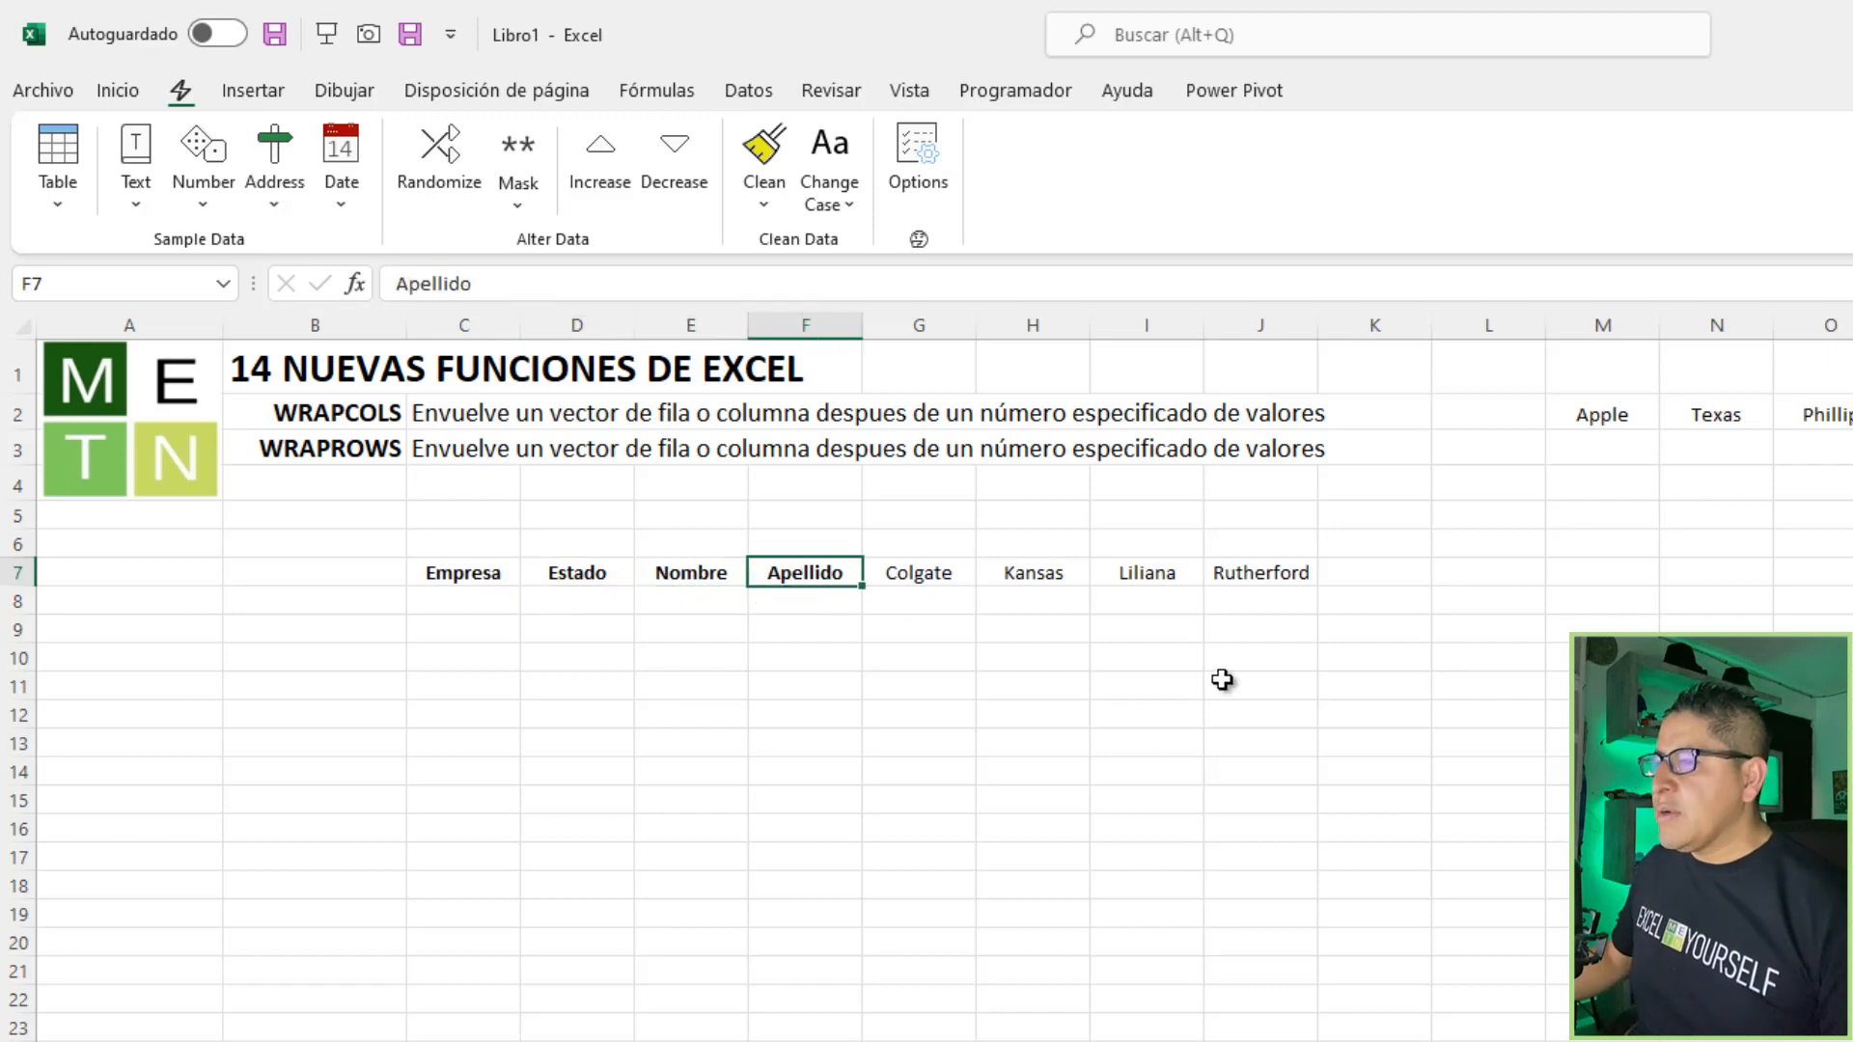
left_click(919, 577)
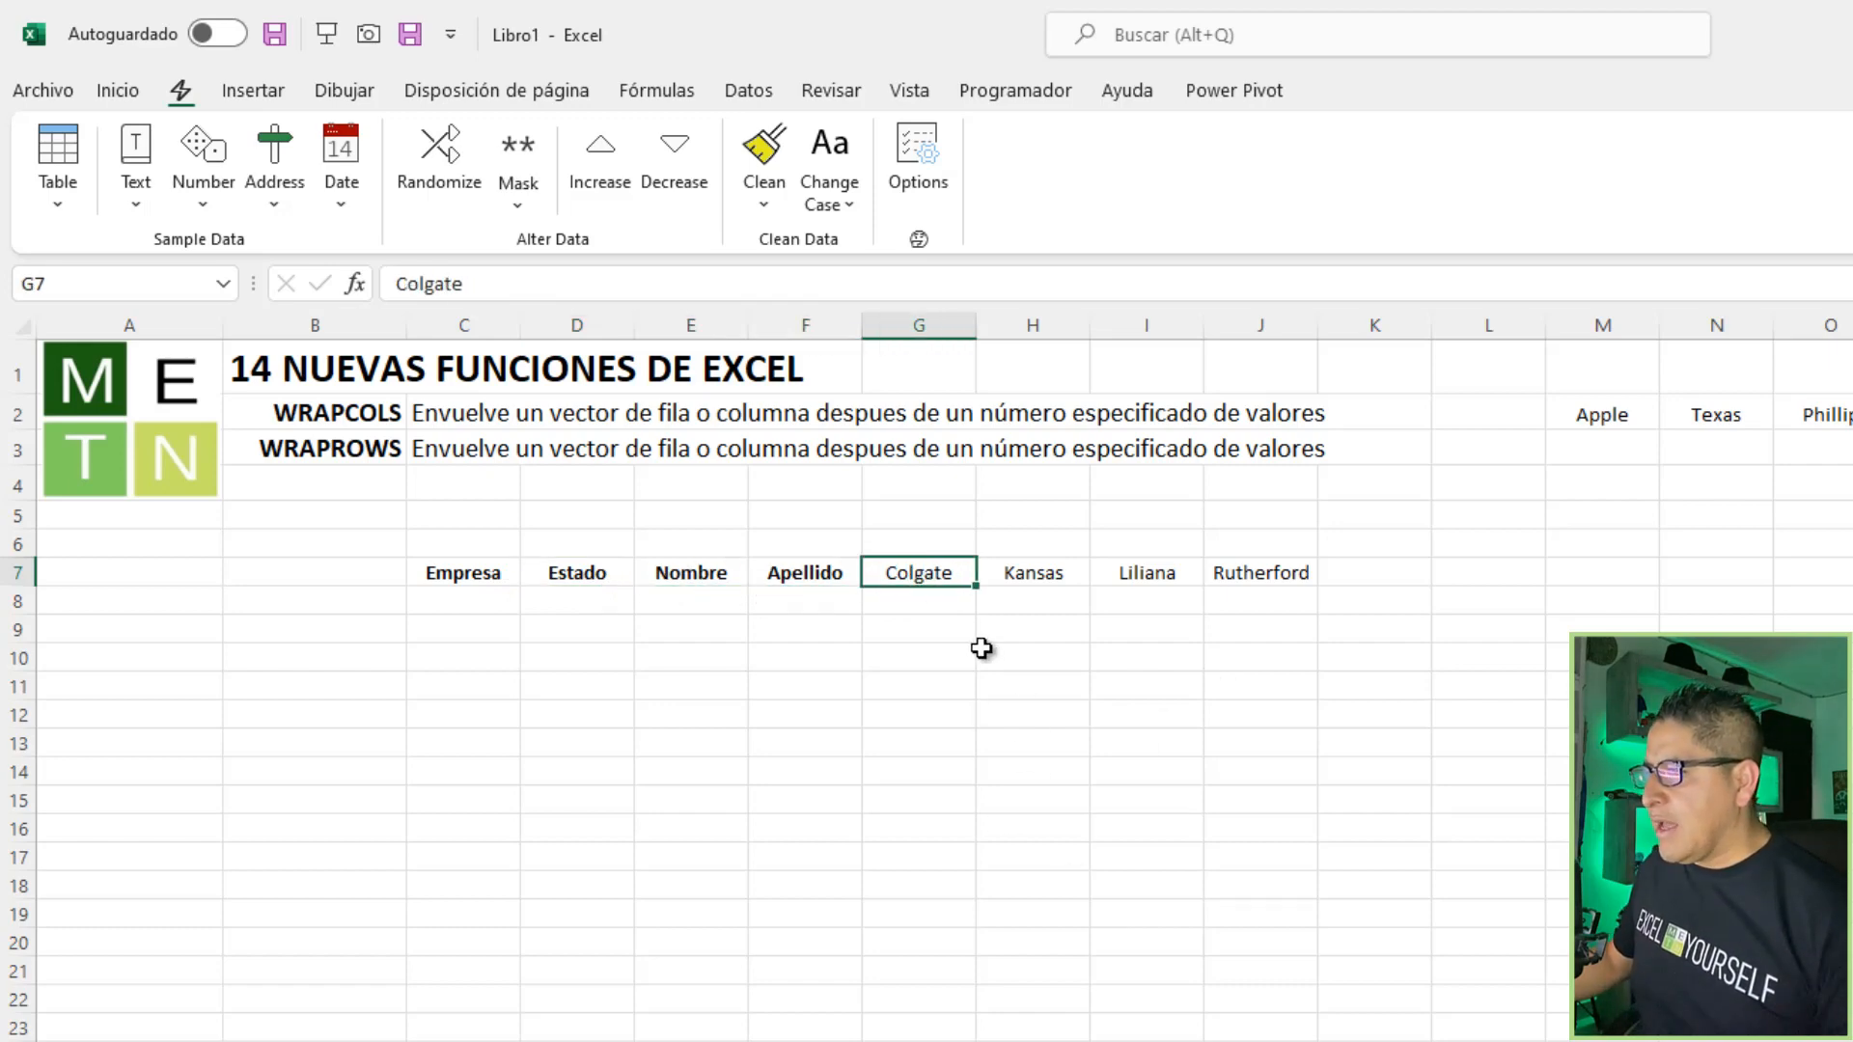
left_click(1050, 579)
left_click(1169, 589)
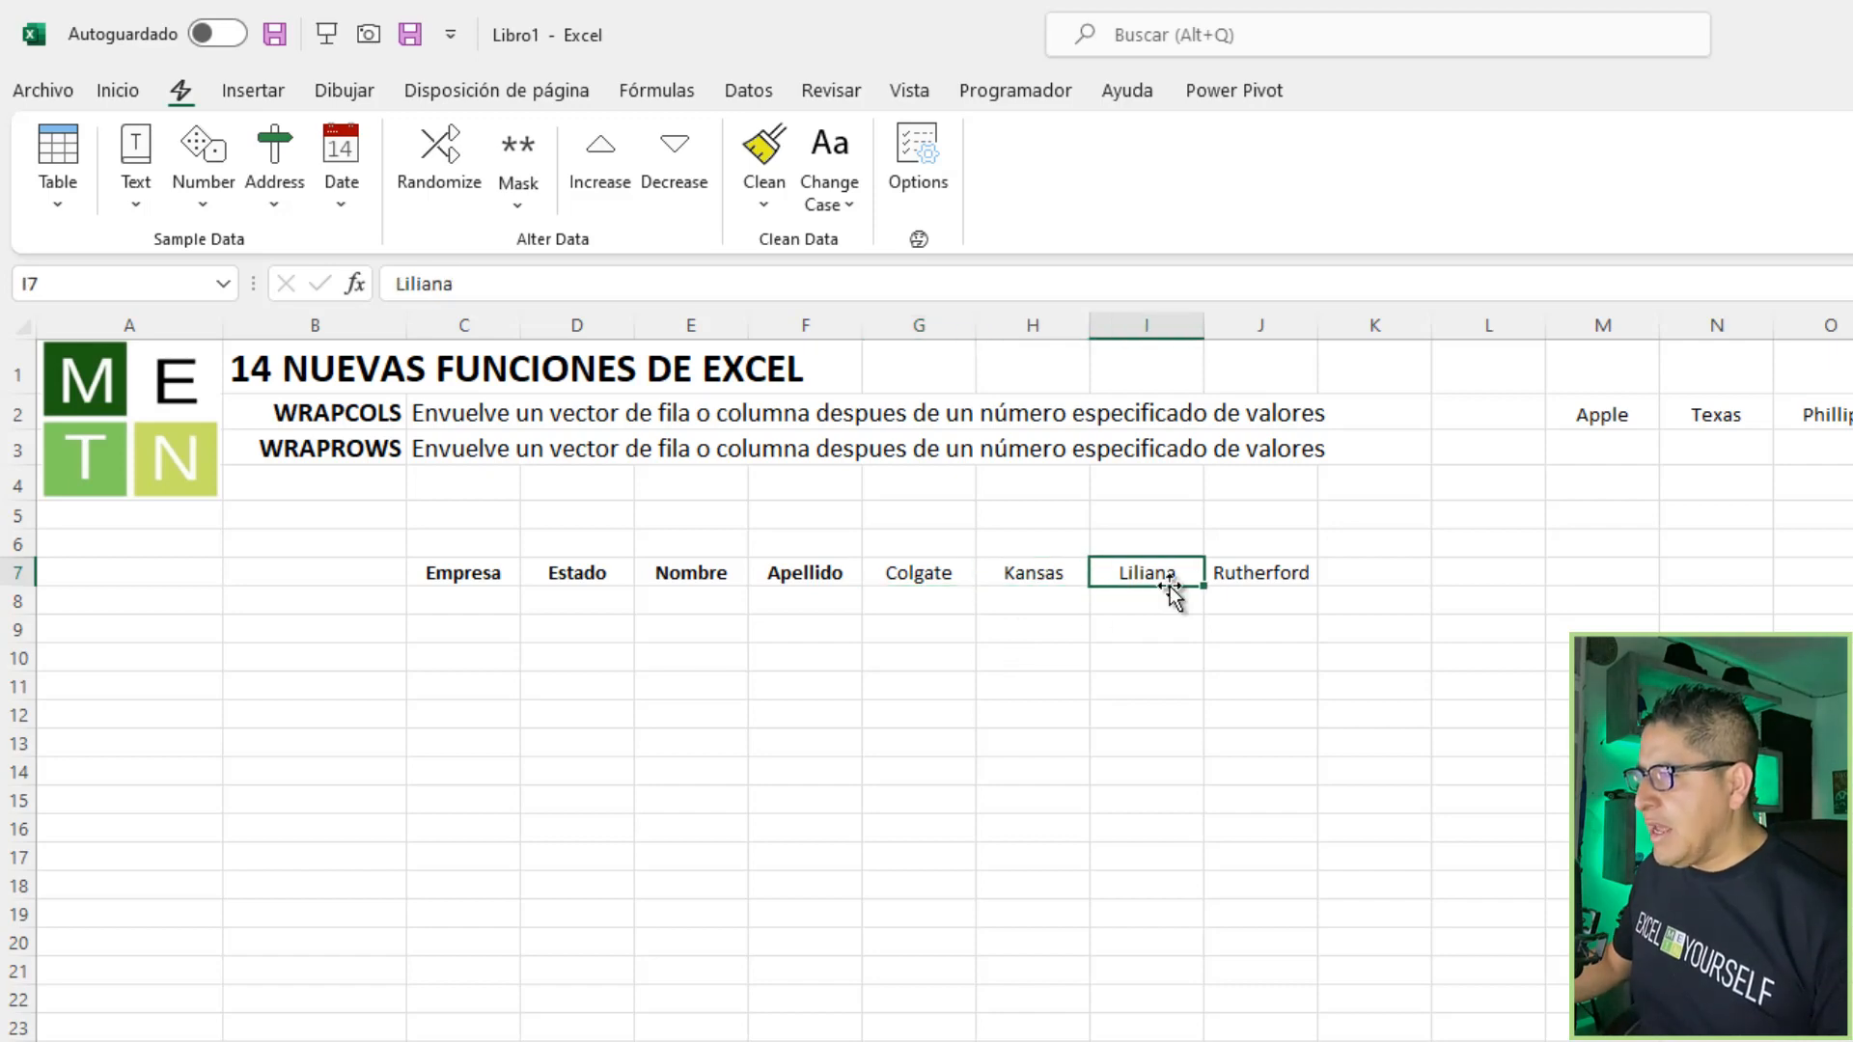
left_click(1262, 573)
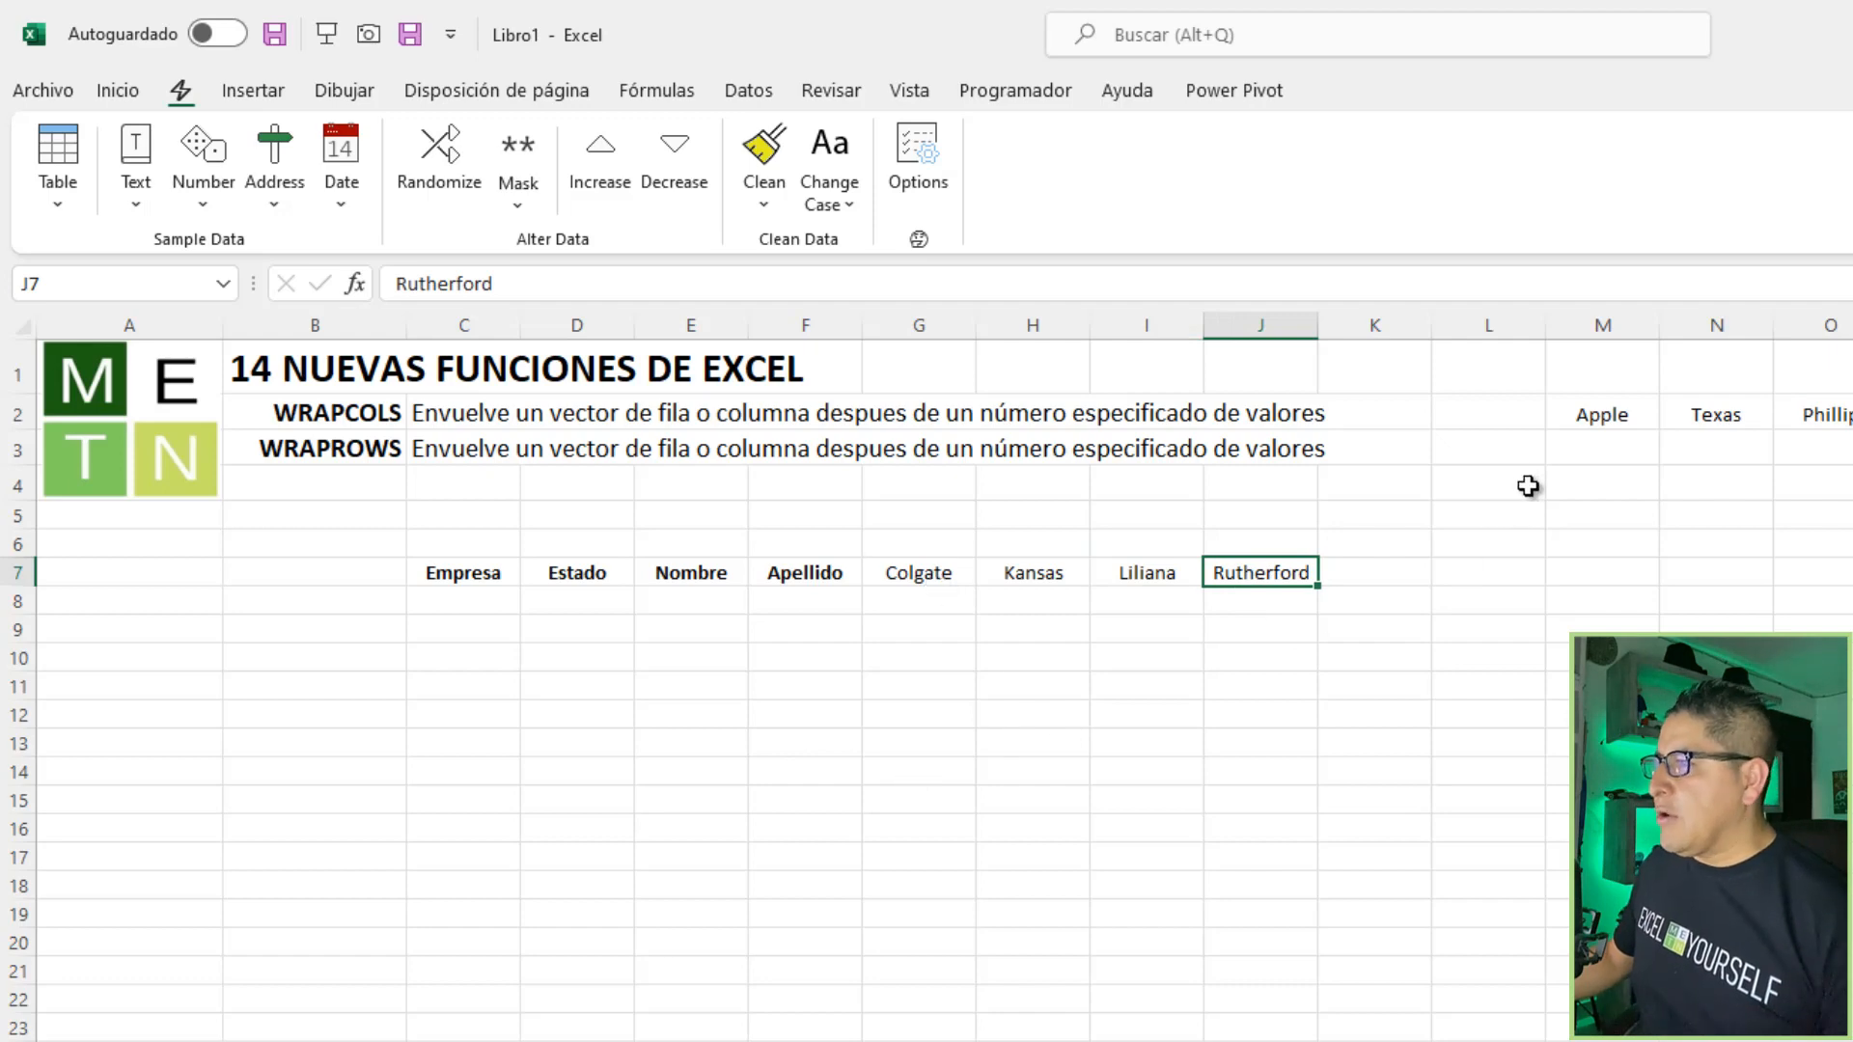
Copy the record in M2:P2 and paste it three times along row 7, starting at K7, O7 and S7
left_click_drag(1601, 418, 1848, 417)
key("ctrl+c")
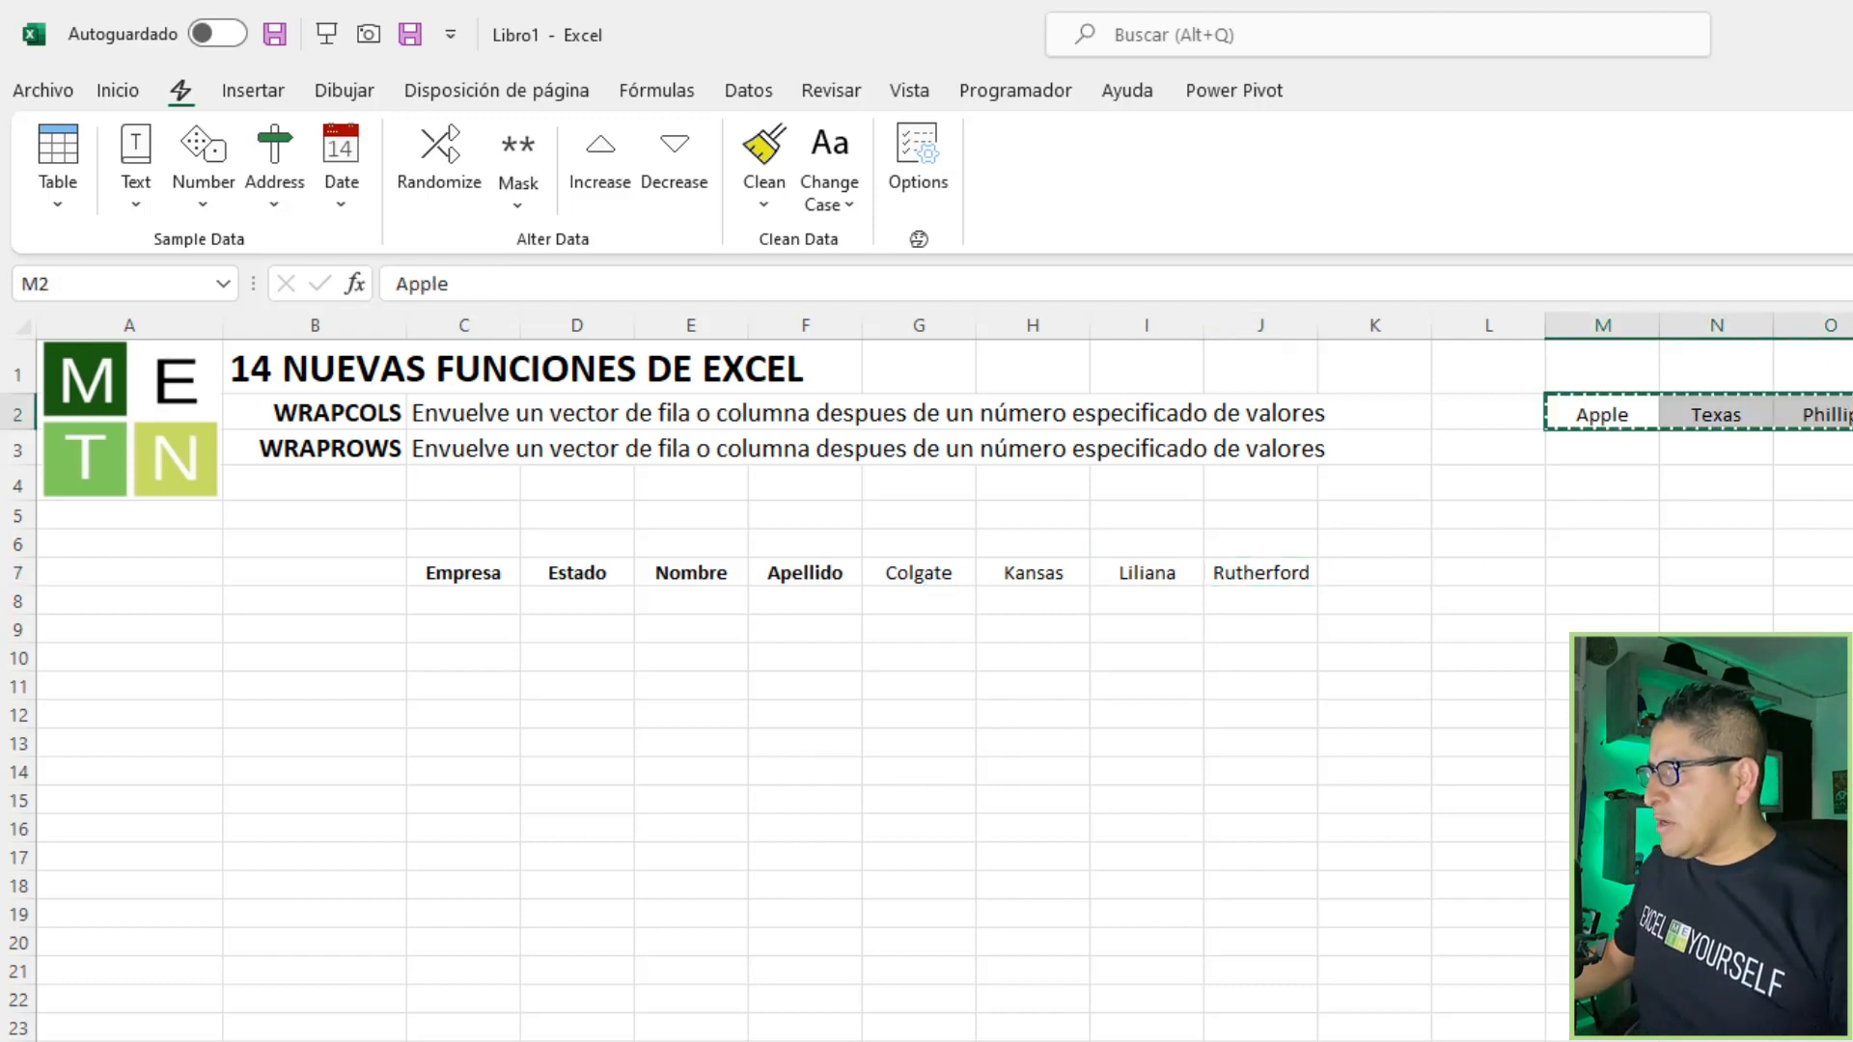
left_click(1393, 592)
left_click(1406, 575)
key("ctrl+v")
left_click(1842, 576)
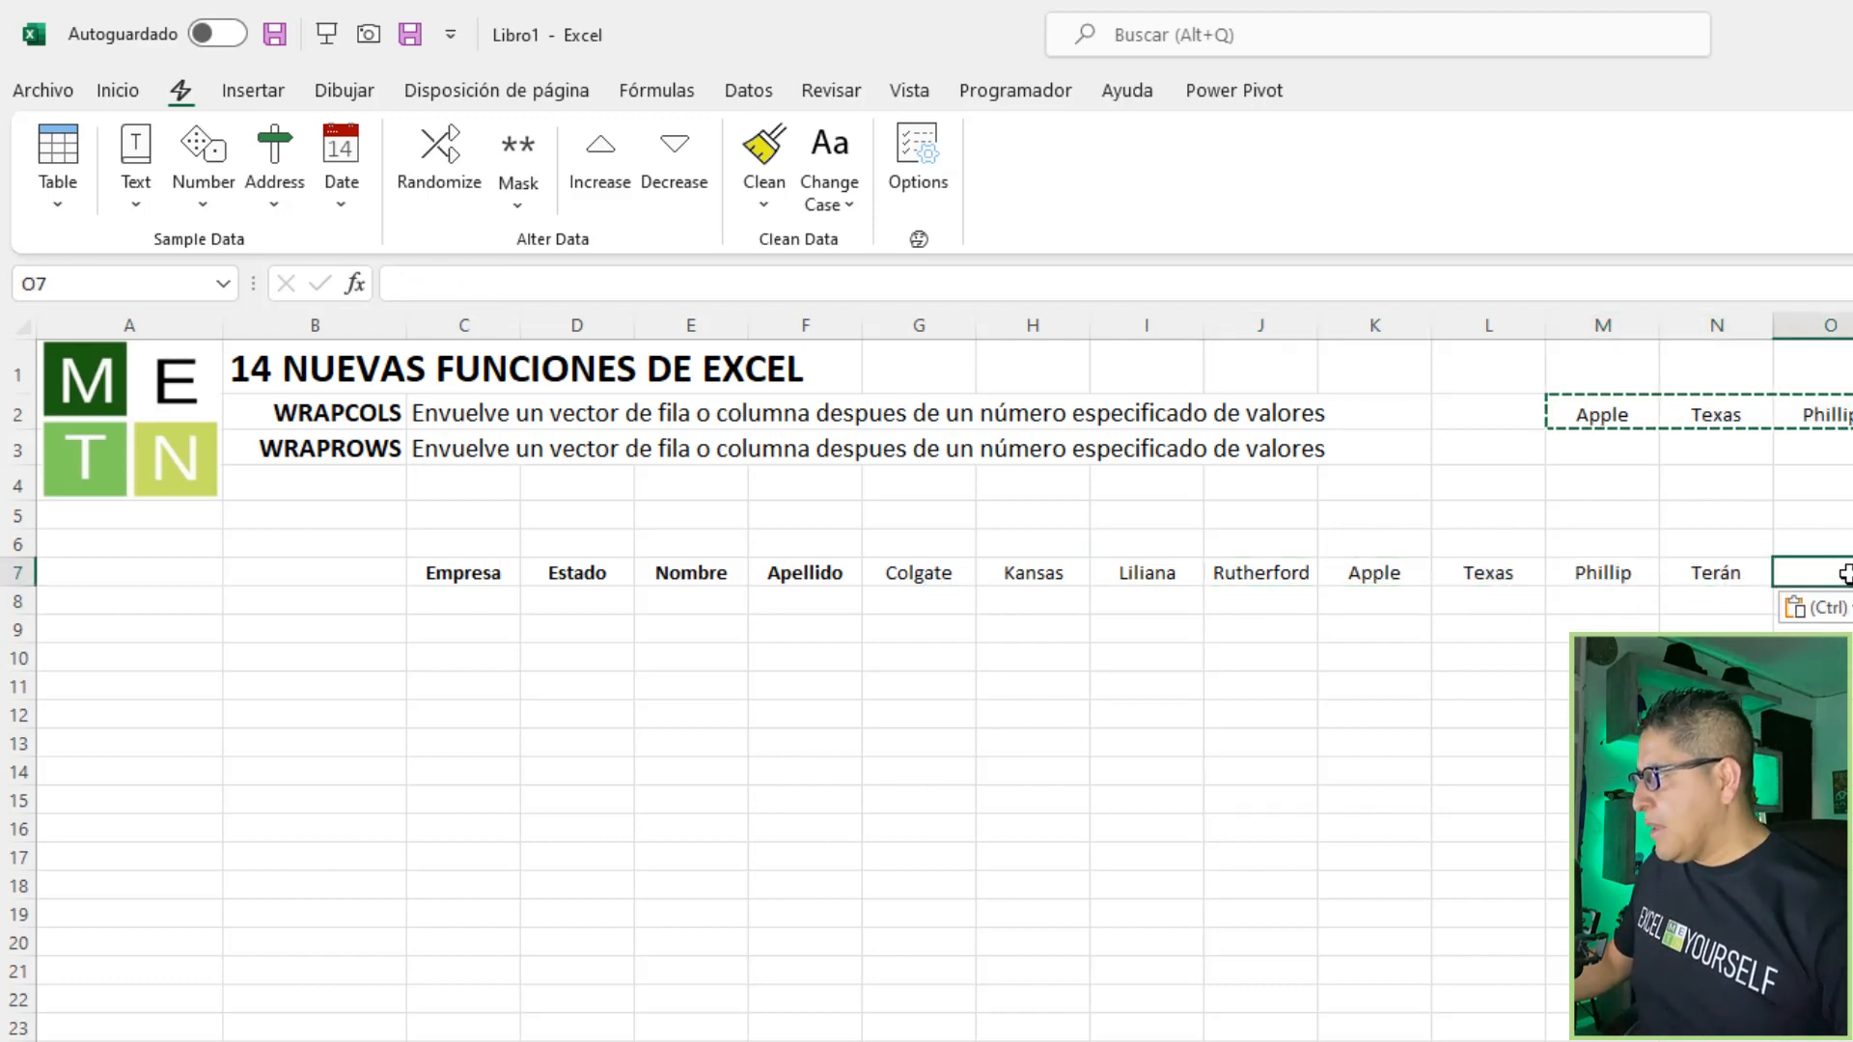
key("ctrl+v")
left_click(1852, 576)
key("ctrl+v")
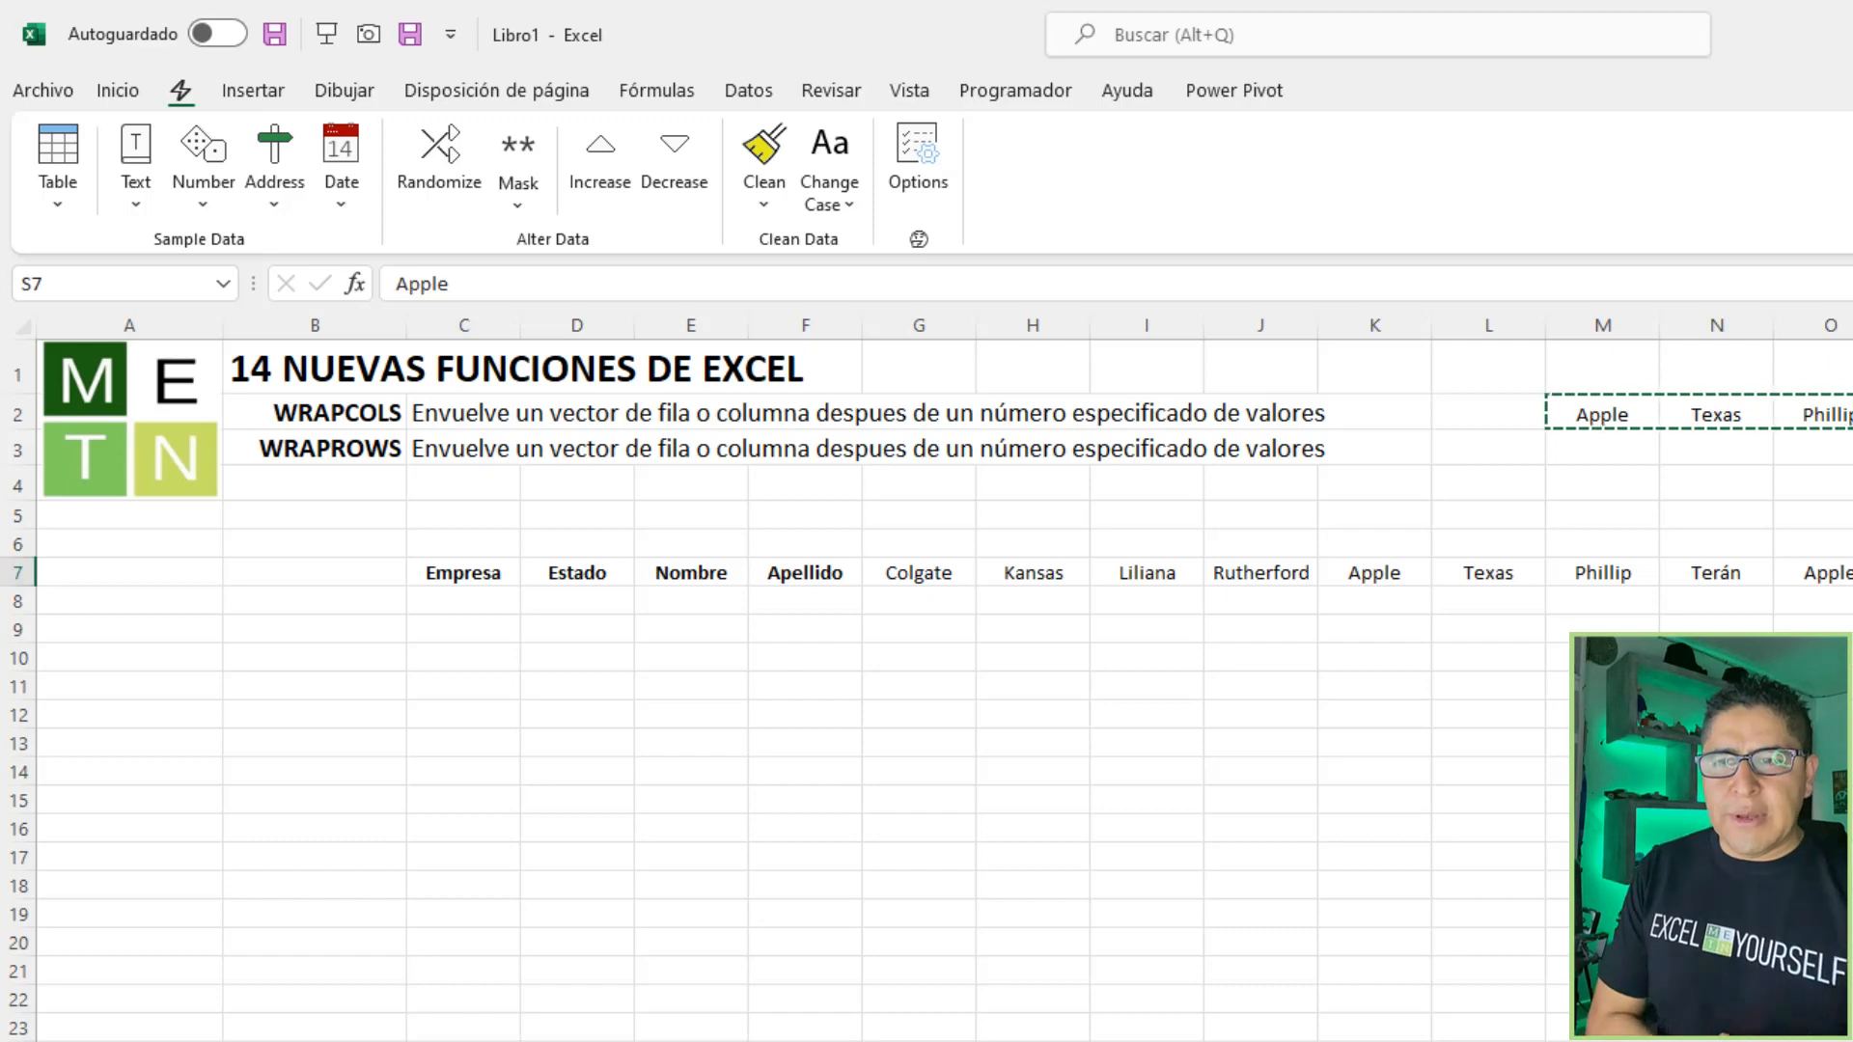
Copy the record in K7:N7 to G8 so it sits below the first record
key("ctrl+Left")
key("Right")
key("Right")
key("Right")
key("Right")
key("Right")
key("Right")
key("Right")
key("Right")
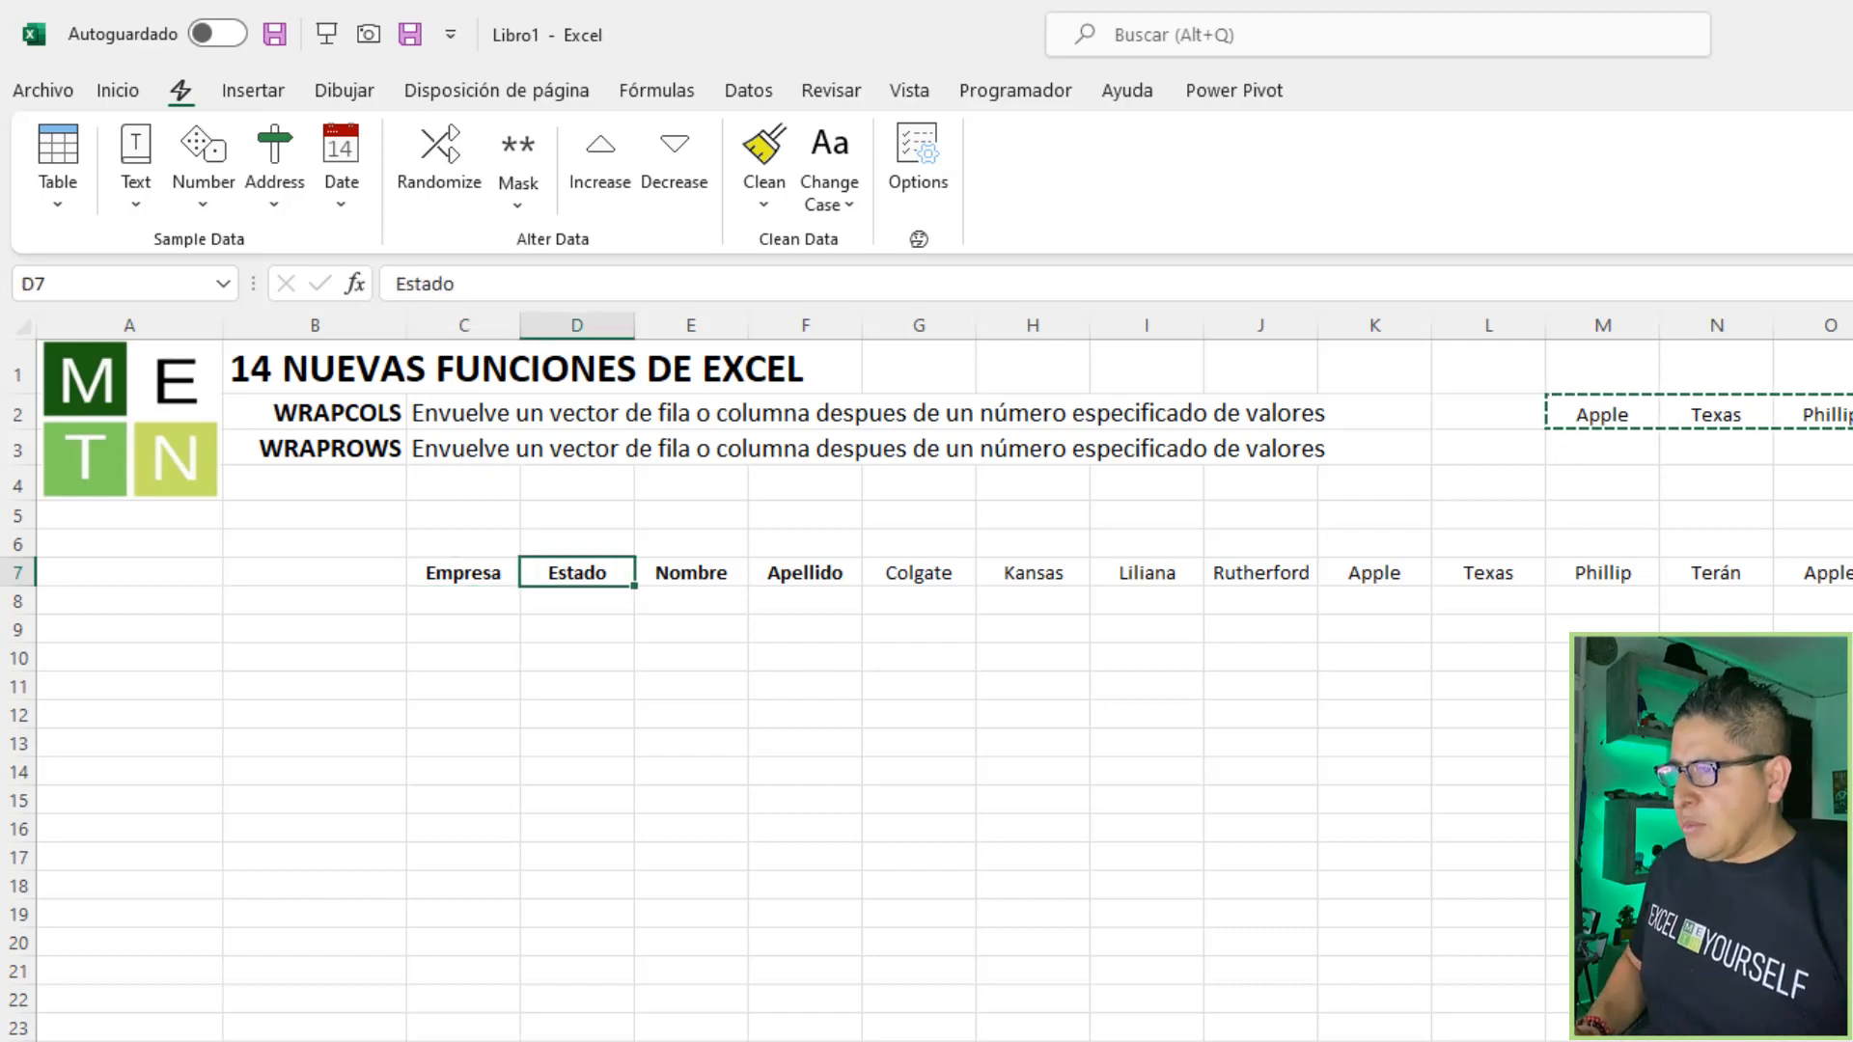
key("shift+Right")
key("shift+Right")
key("shift+Right")
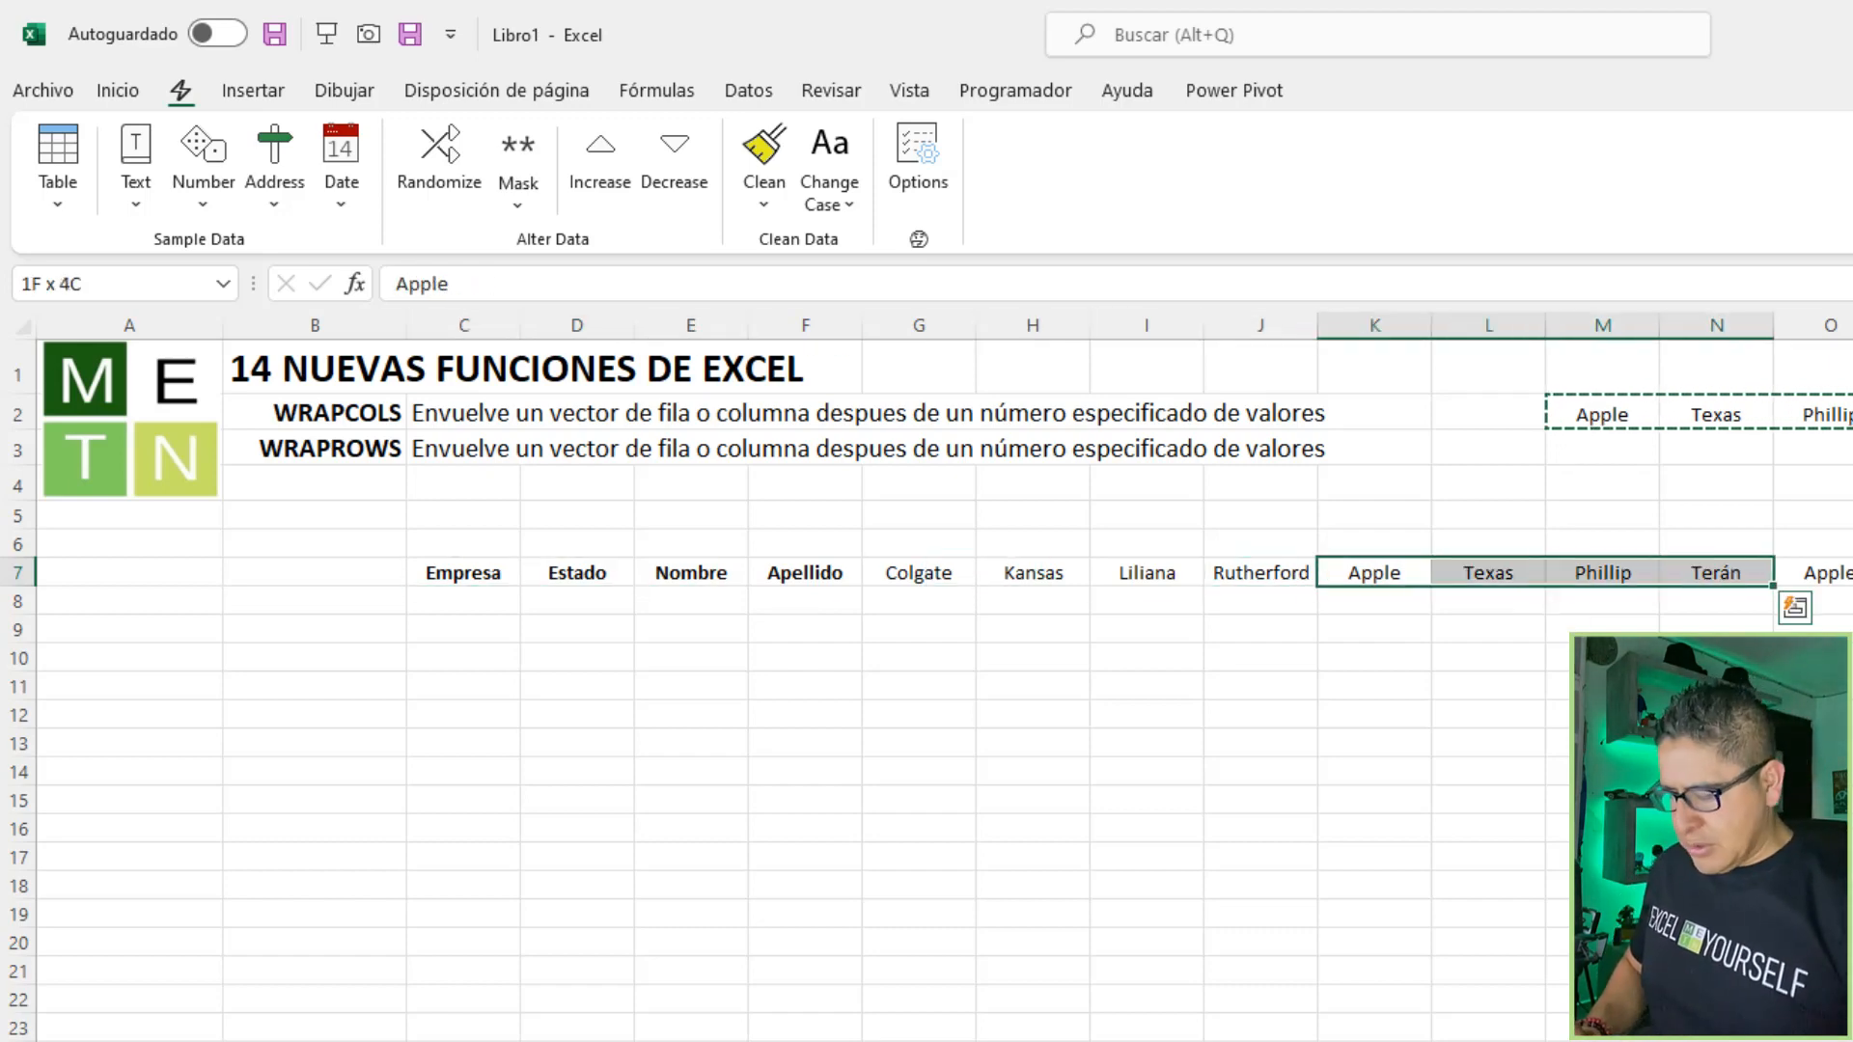
key("ctrl+c")
key("Down")
key("Left")
key("Left")
key("Left")
key("Left")
key("ctrl+v")
Copy the next record in O7:R7 to G9, one row below the previous pasted record
key("Right")
key("Right")
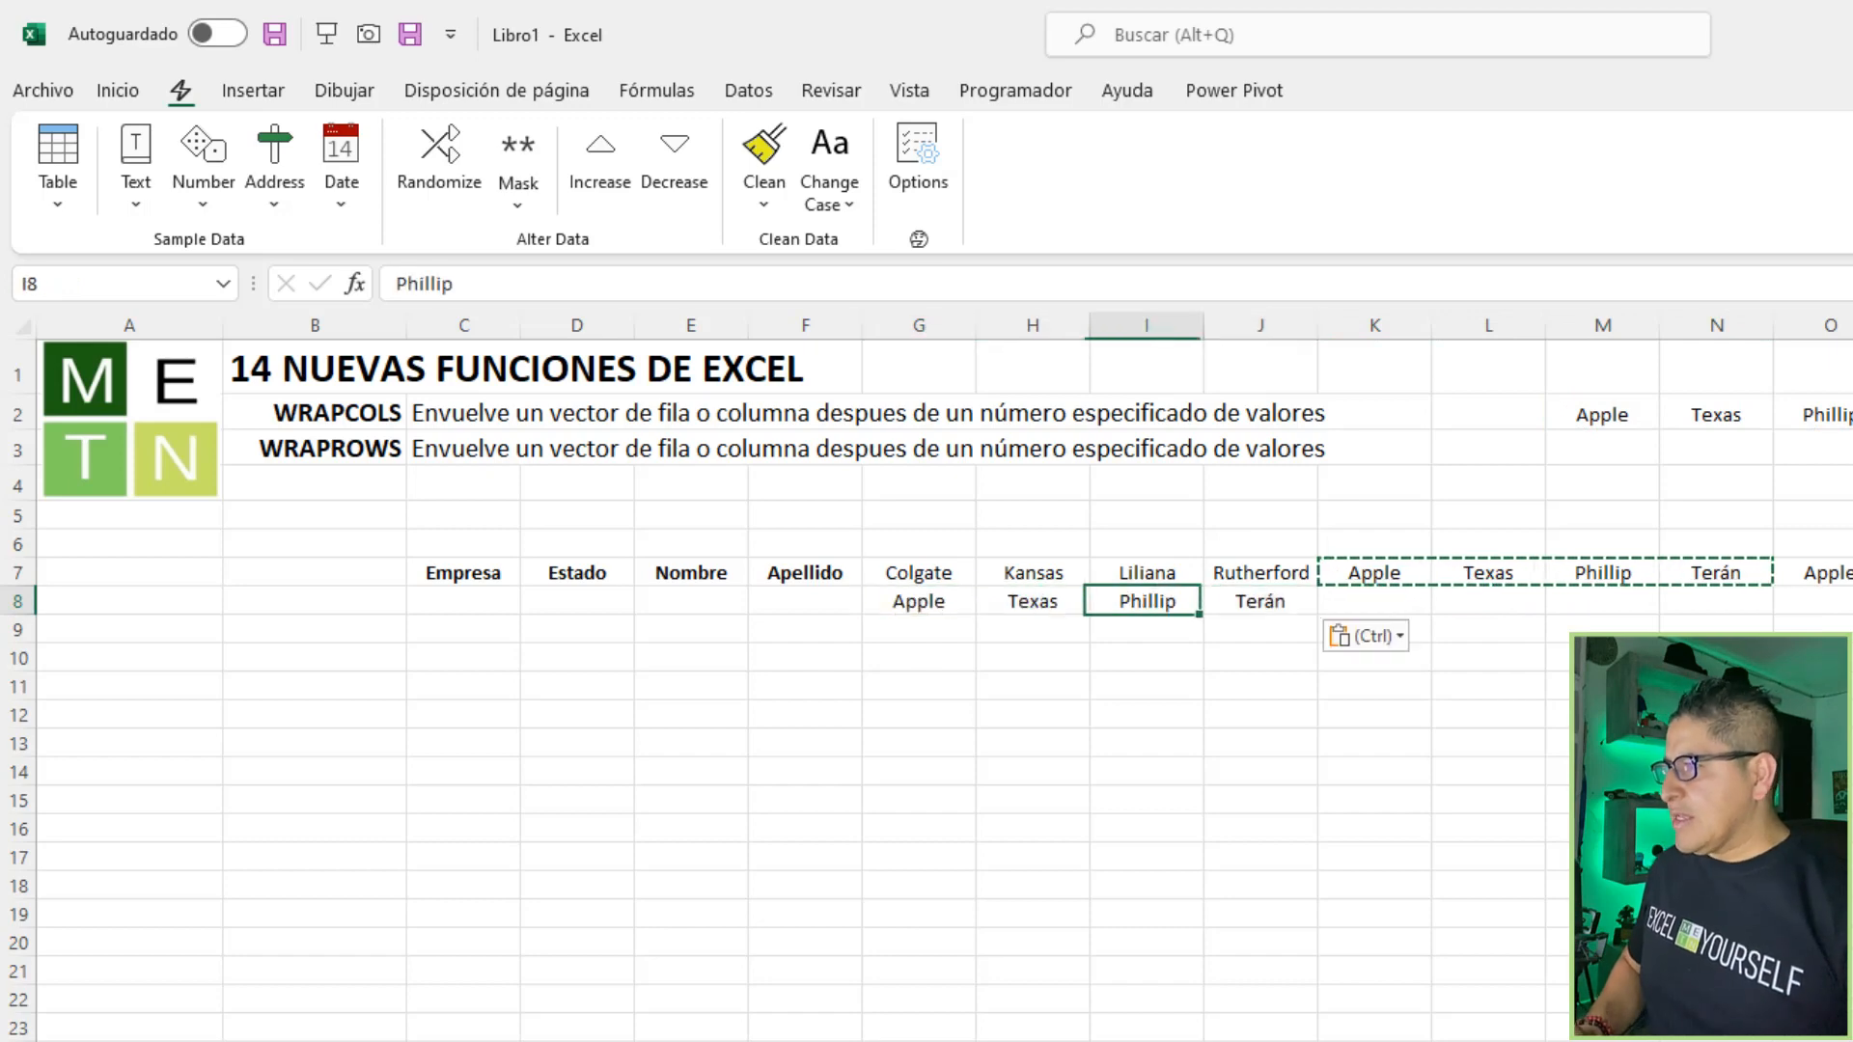
key("Up")
key("Right")
key("Right")
key("Right")
key("Right")
key("Right")
key("Right")
key("shift+Right")
key("shift+Right")
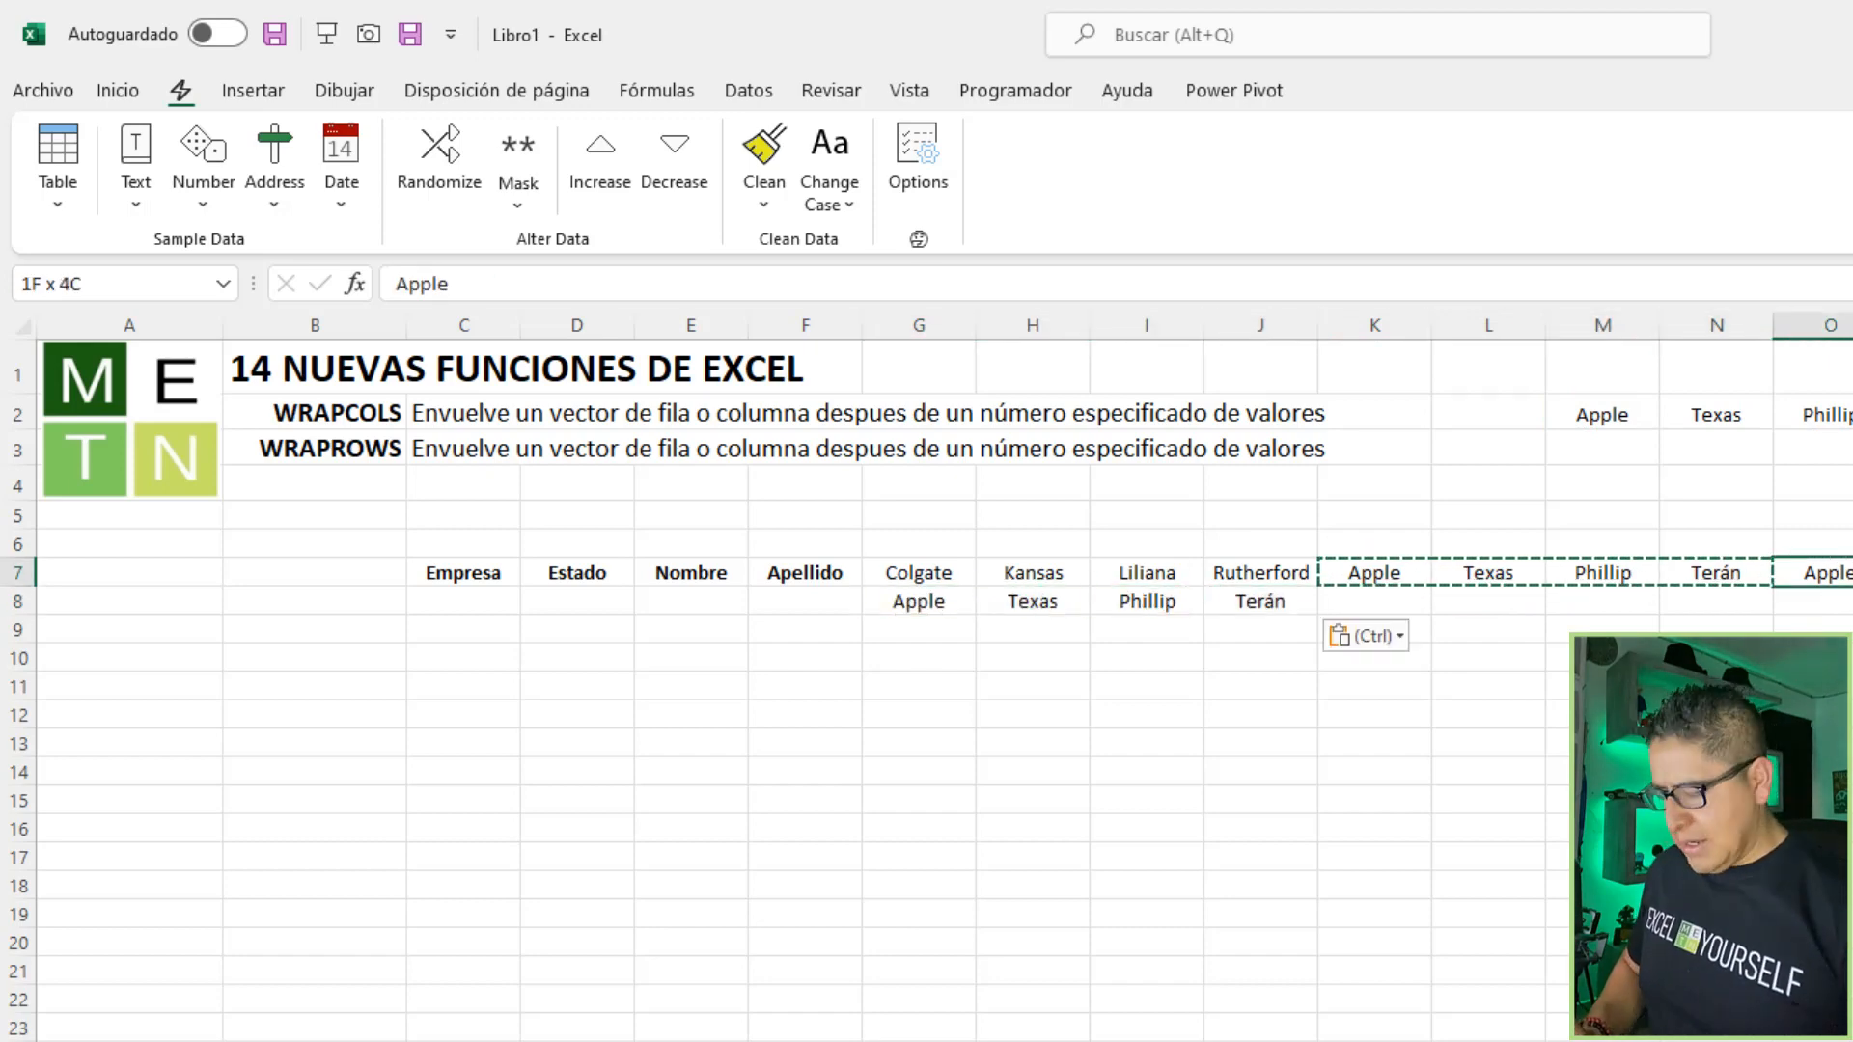
key("ctrl+c")
key("Down")
key("Down")
key("Left")
key("Left")
key("Left")
key("Left")
key("Left")
key("Left")
key("Down")
key("Down")
key("Up")
key("Up")
key("Left")
key("Left")
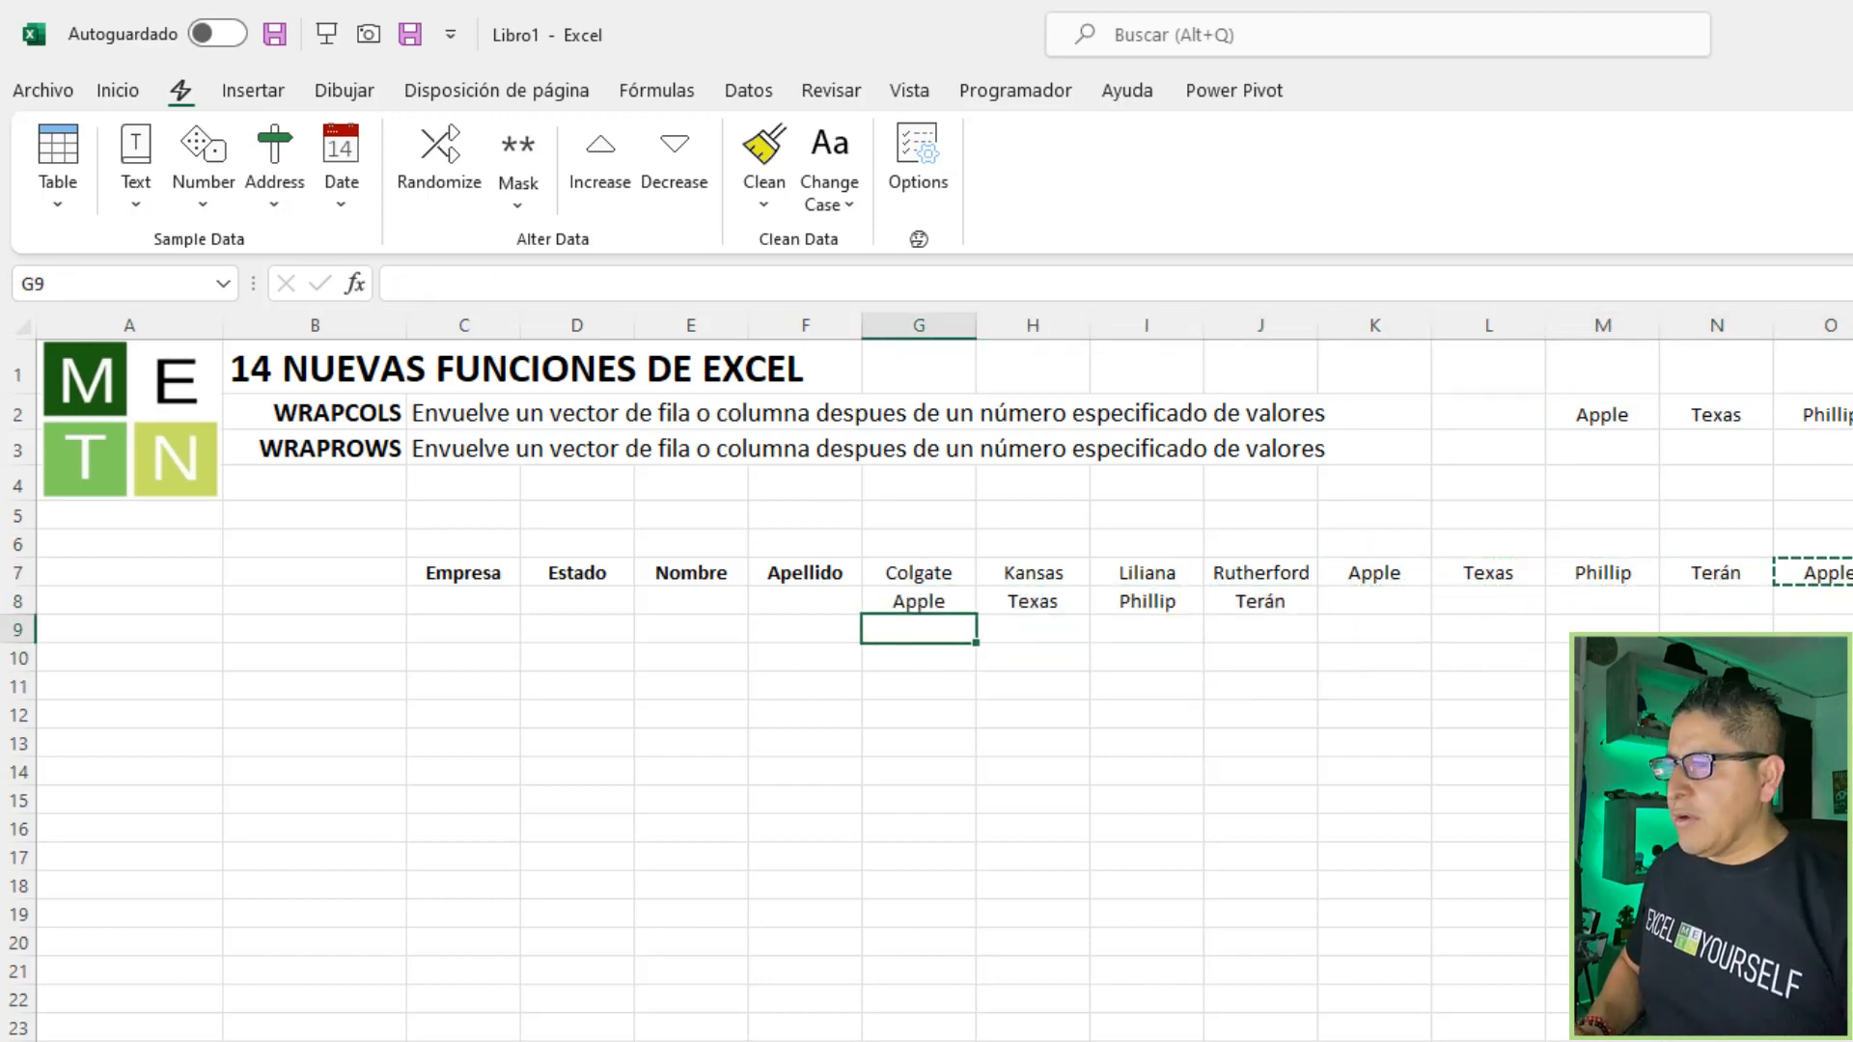
key("ctrl+v")
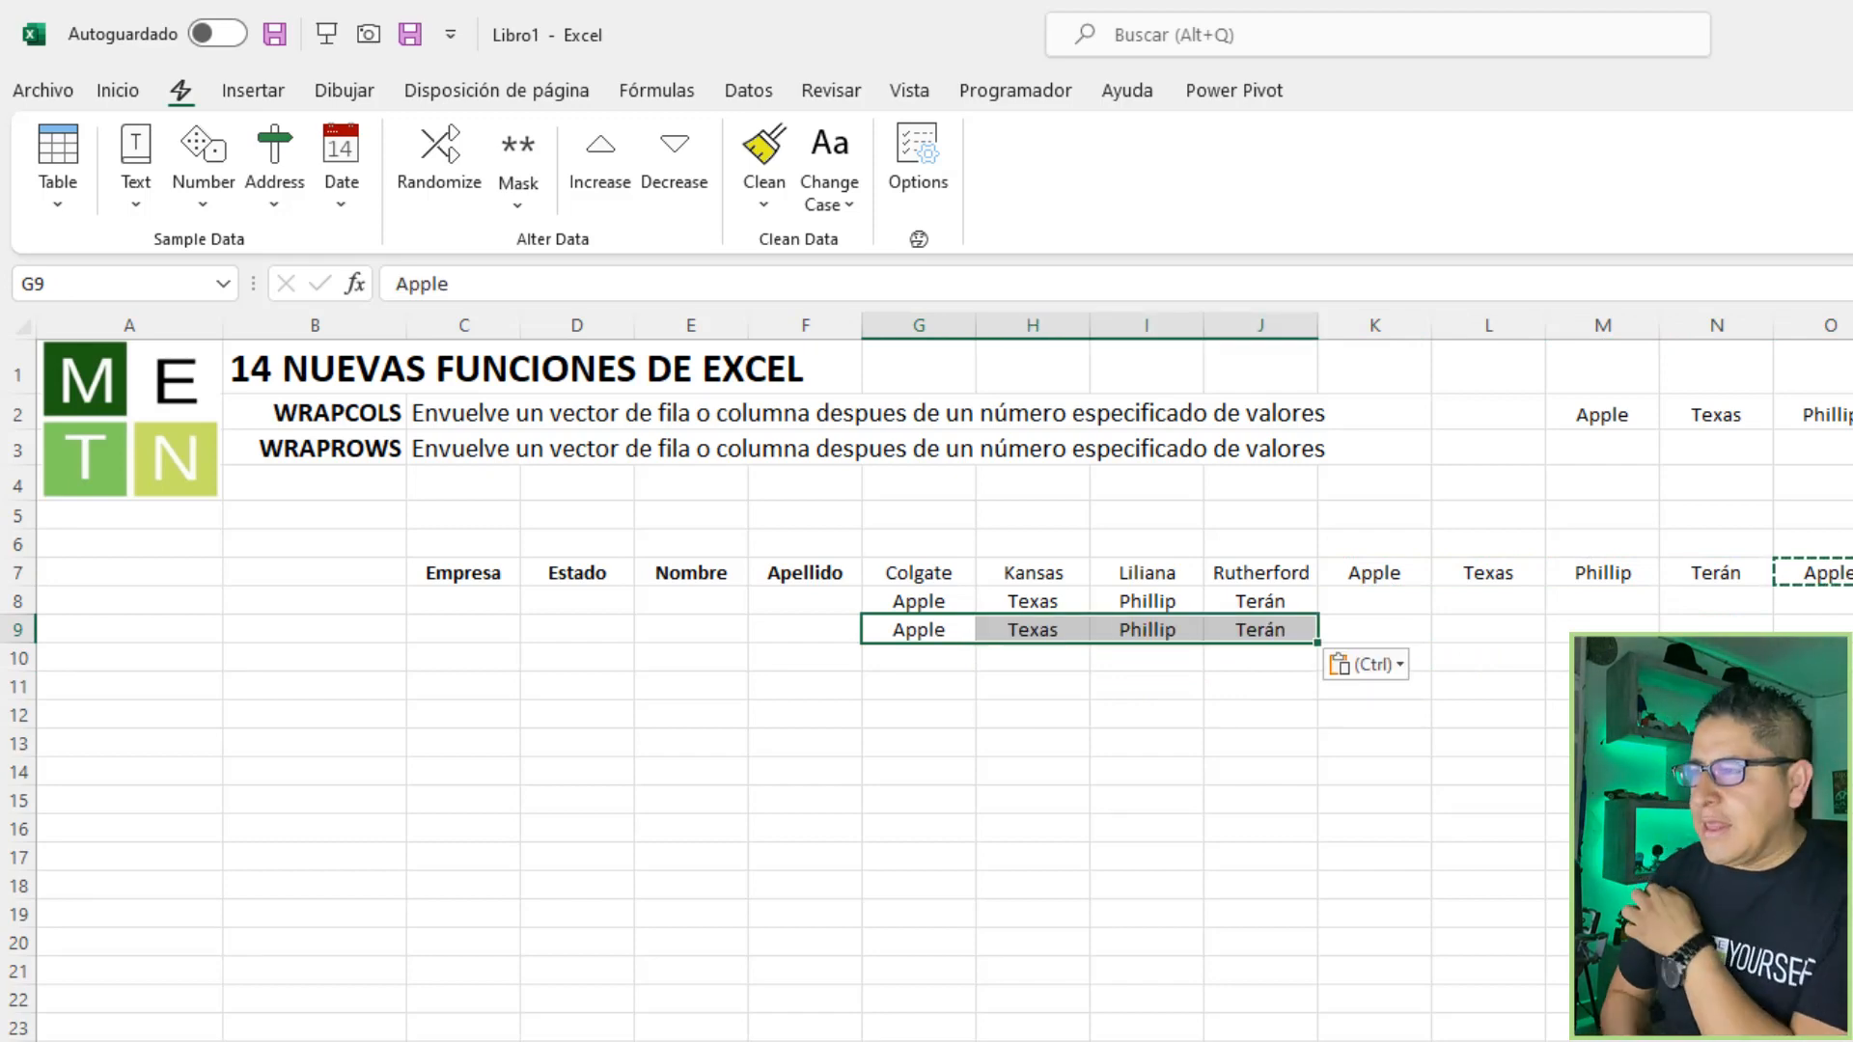
Clear the two pasted records in G8:J9
key("shift+Up")
key("Delete")
key("Up")
key("Right")
key("Right")
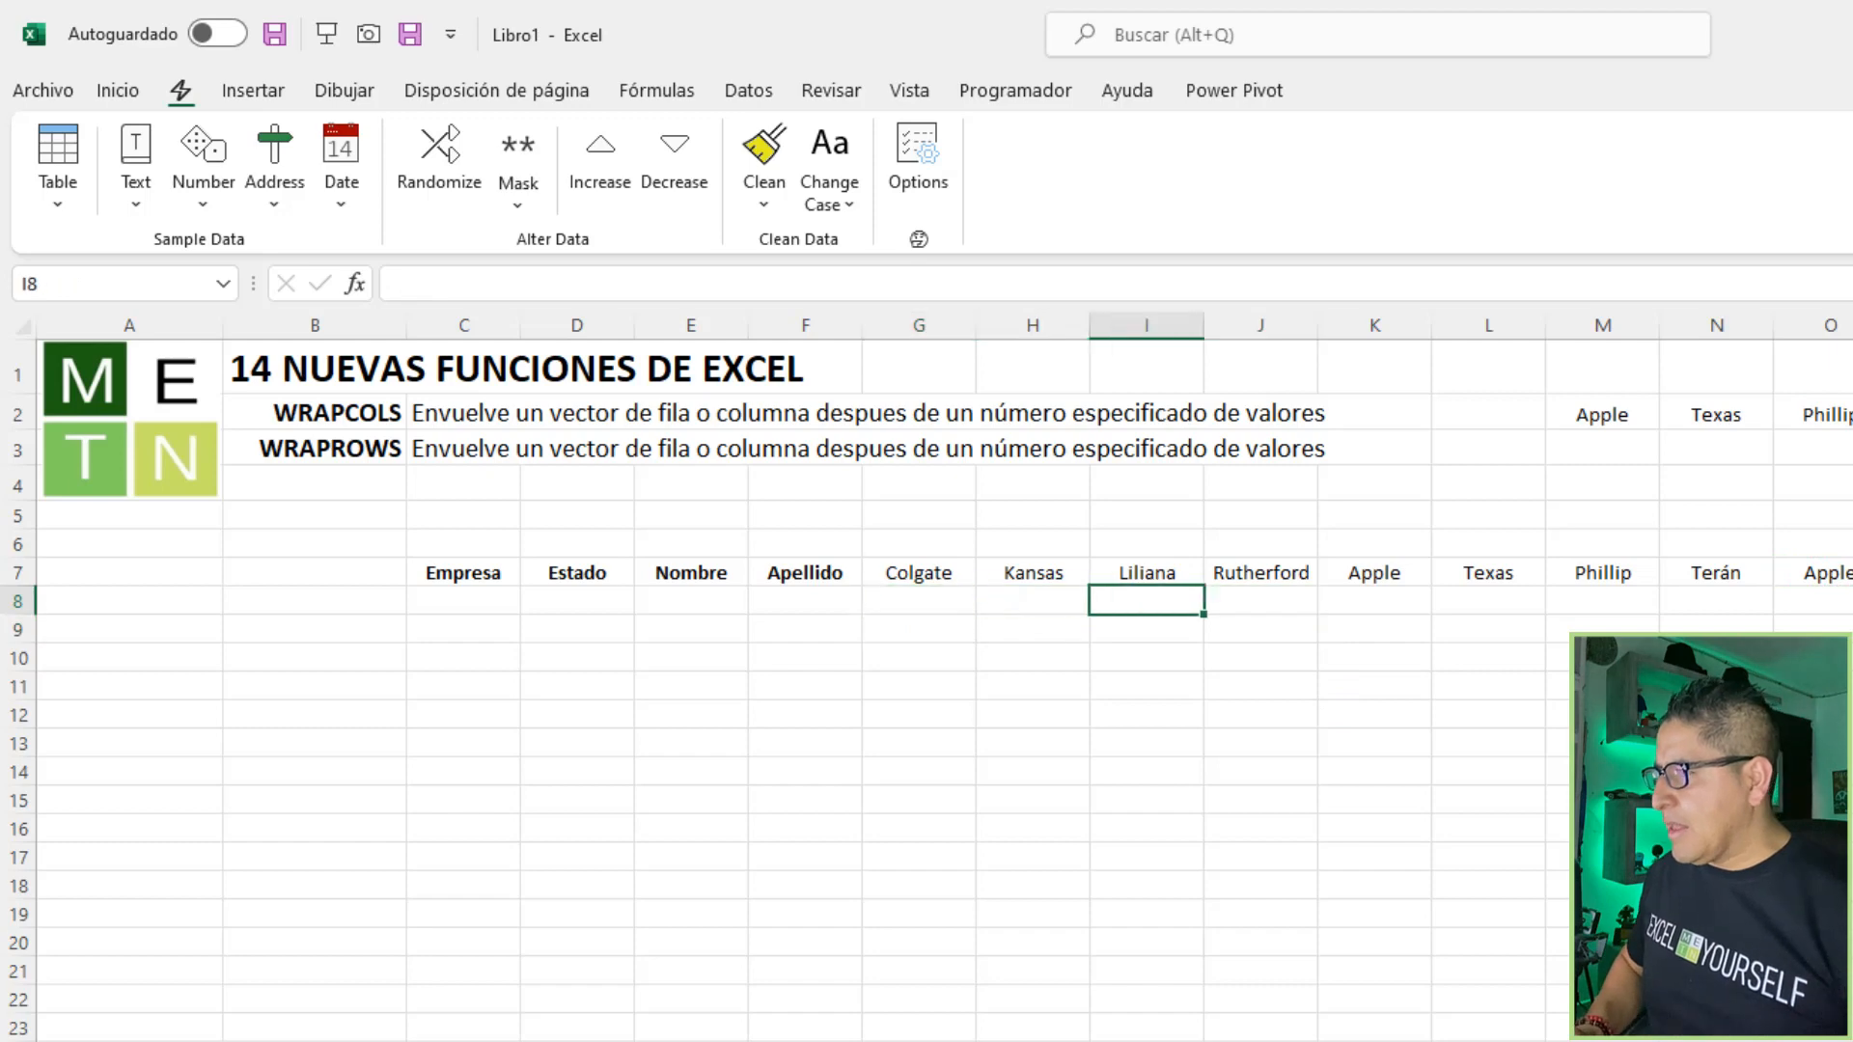
Clear the repeated records in row 7 from K7 onward
key("Up")
key("Right")
key("Right")
key("ctrl+shift+Right")
key("Delete")
key("Left")
key("Left")
key("Left")
key("Left")
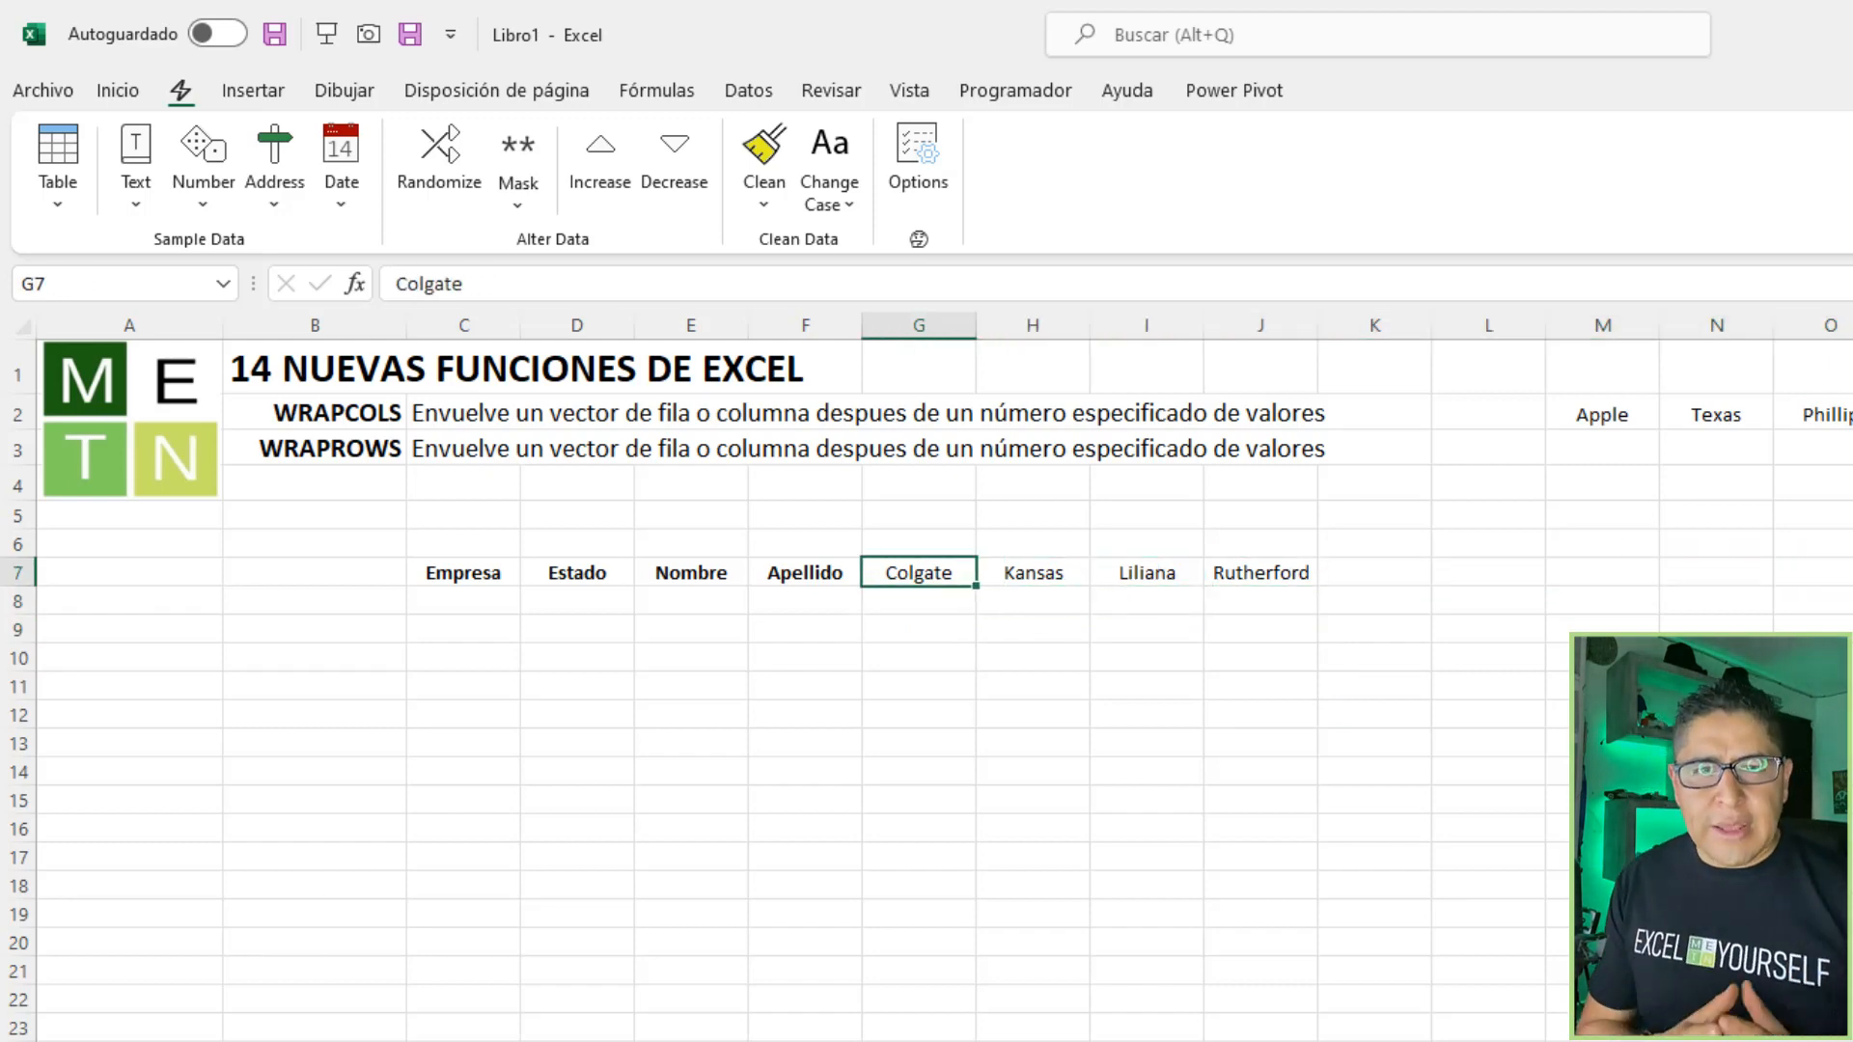
key("Left")
key("Left")
key("Down")
key("Down")
key("Down")
key("Left")
key("Left")
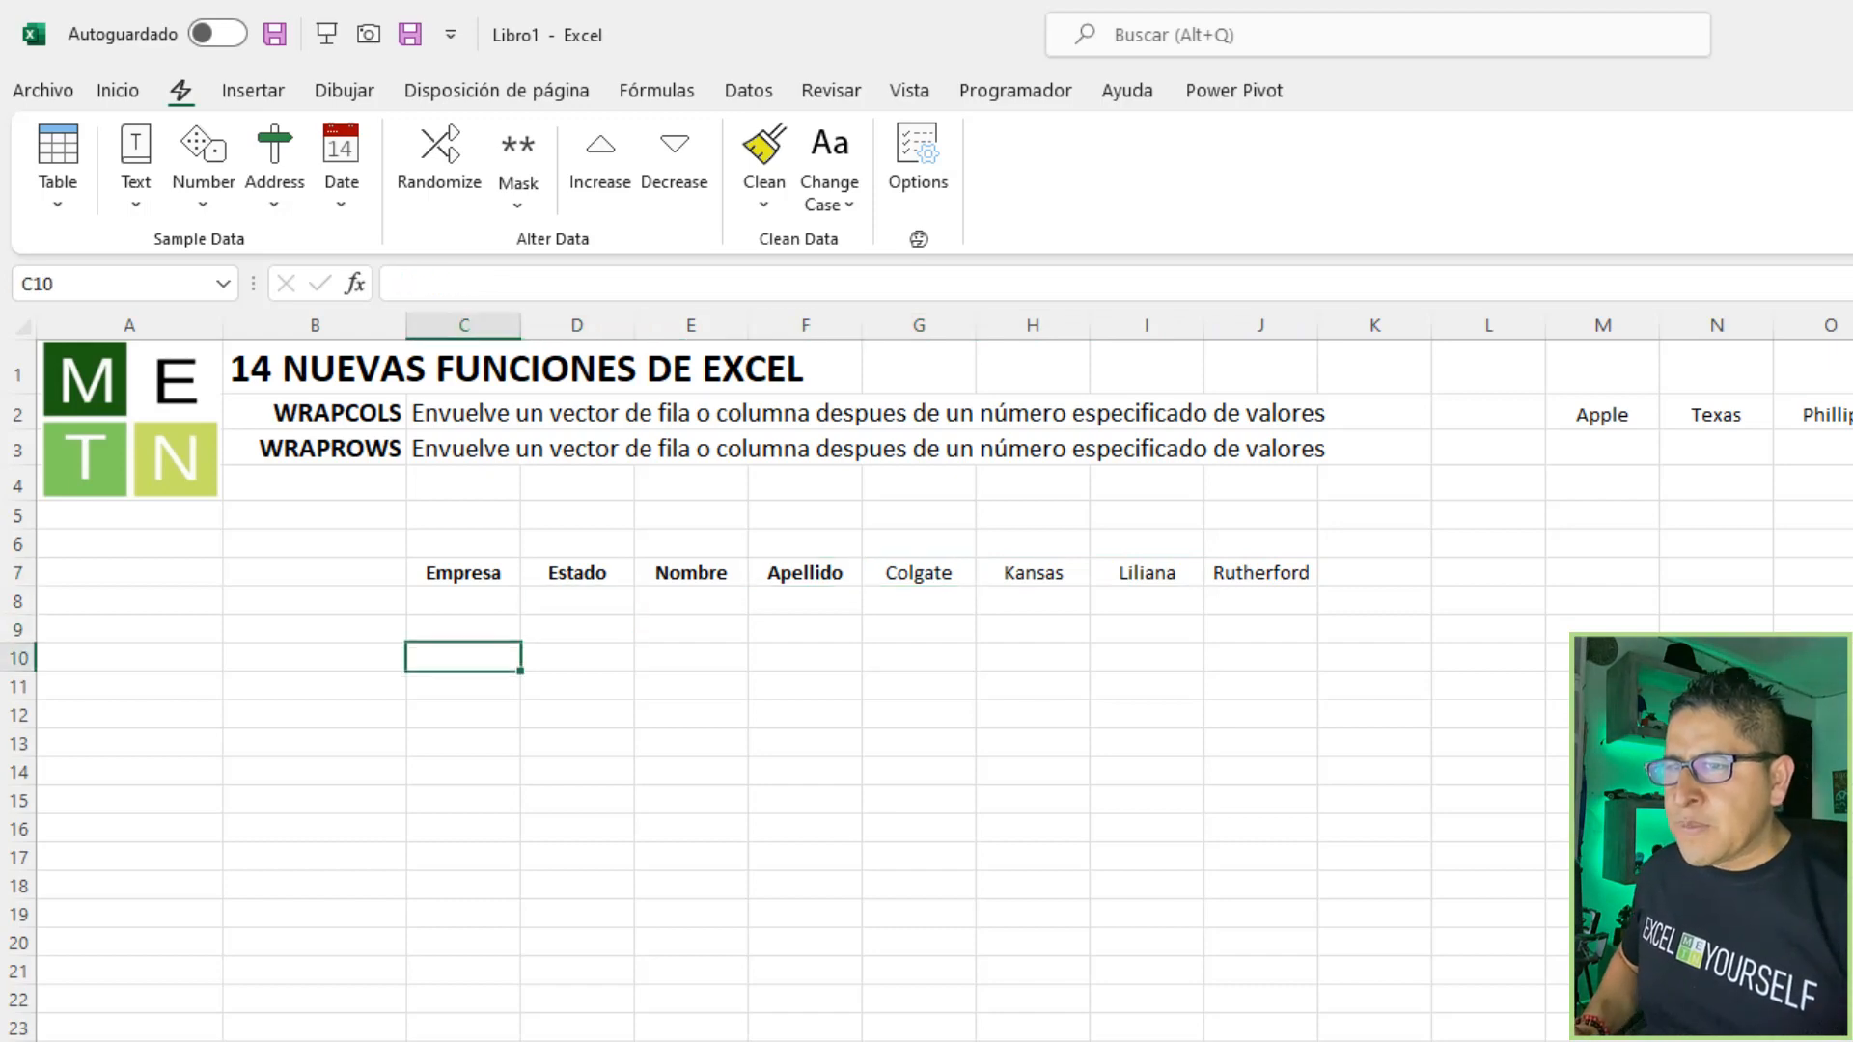
key("Left")
key("Left")
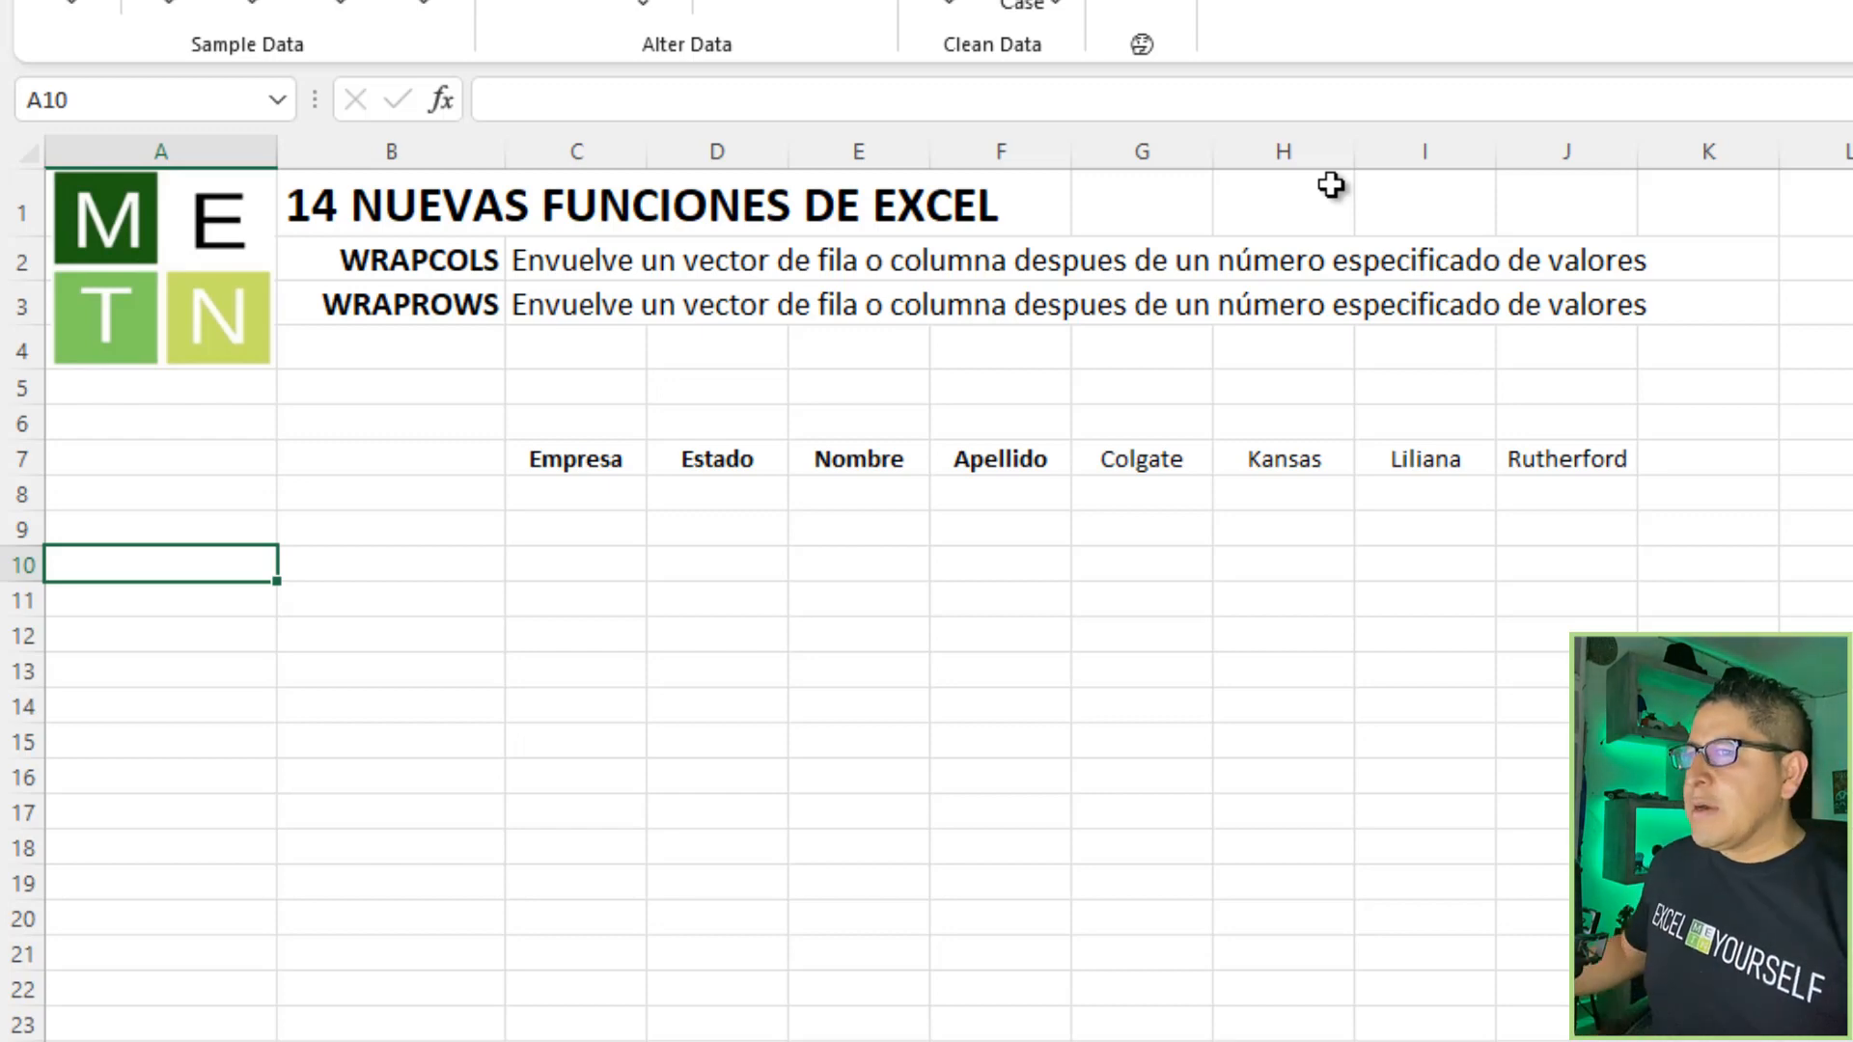
Read the WRAPCOLS and WRAPROWS descriptions in rows 2 and 3
left_click(591, 259)
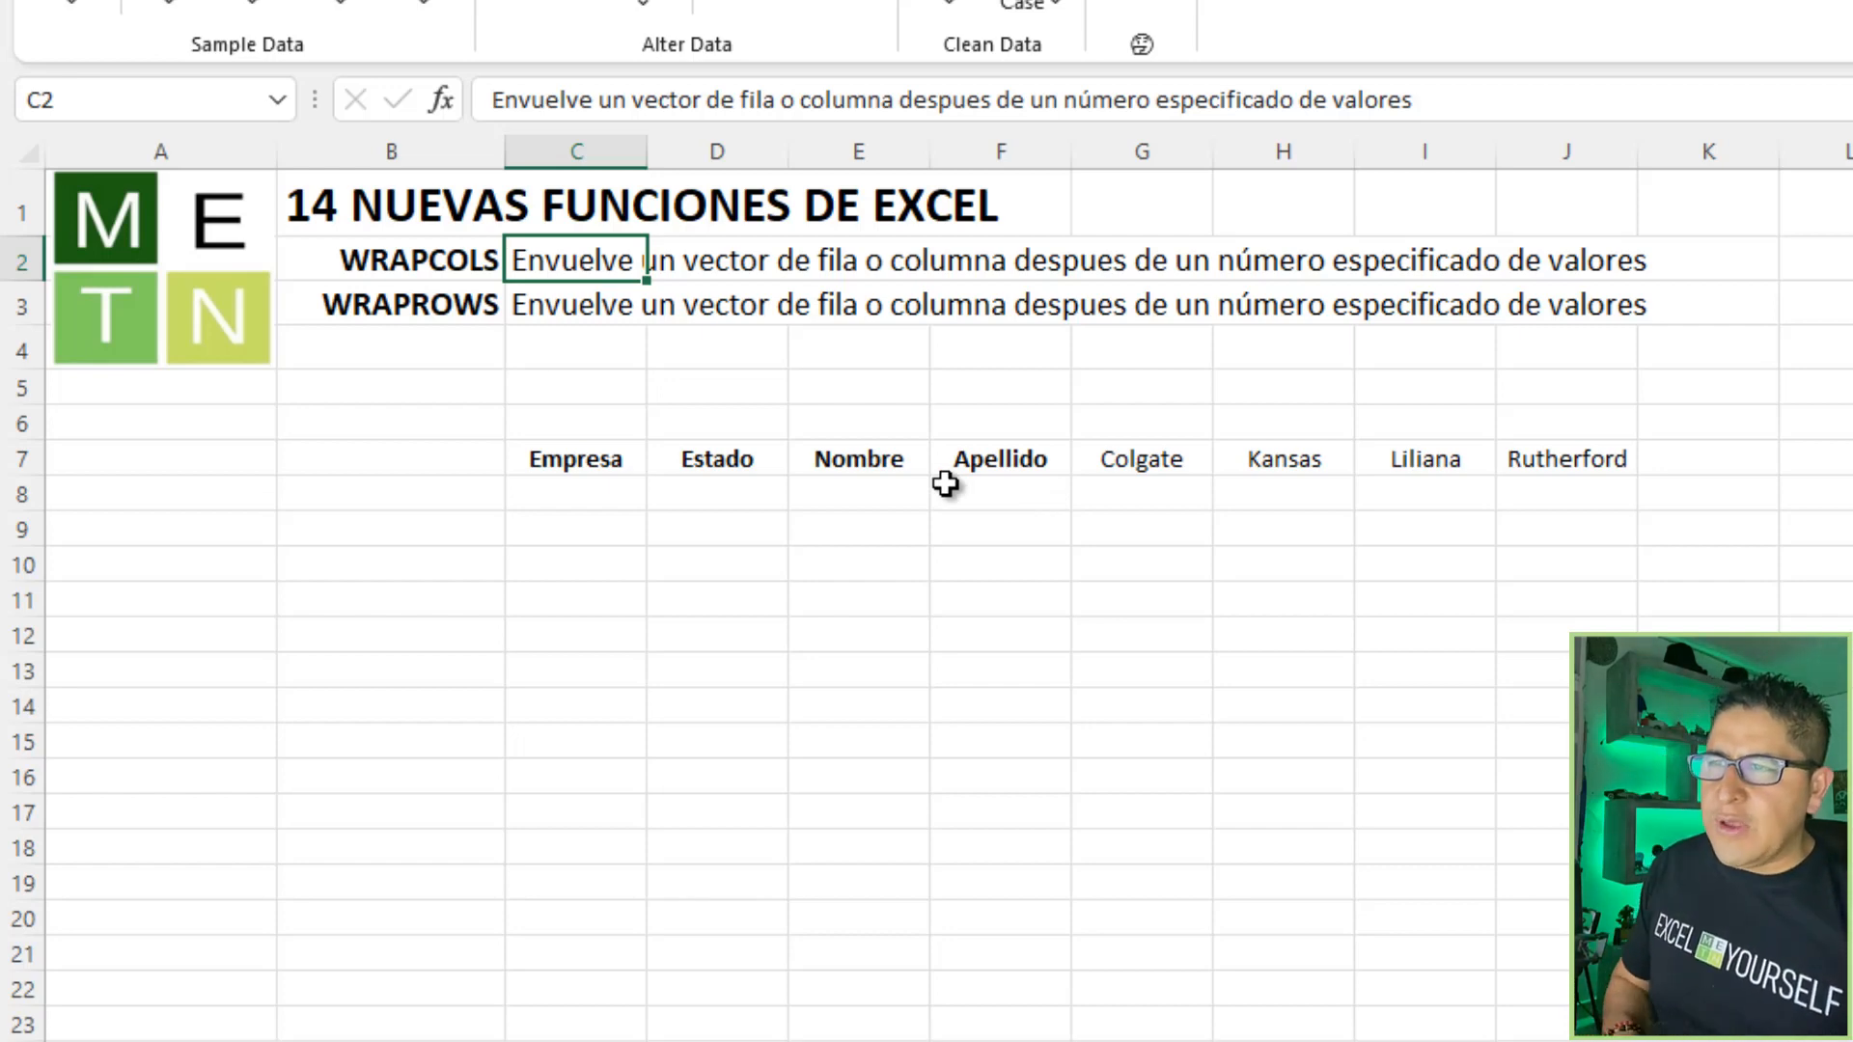
key("Down")
key("Left")
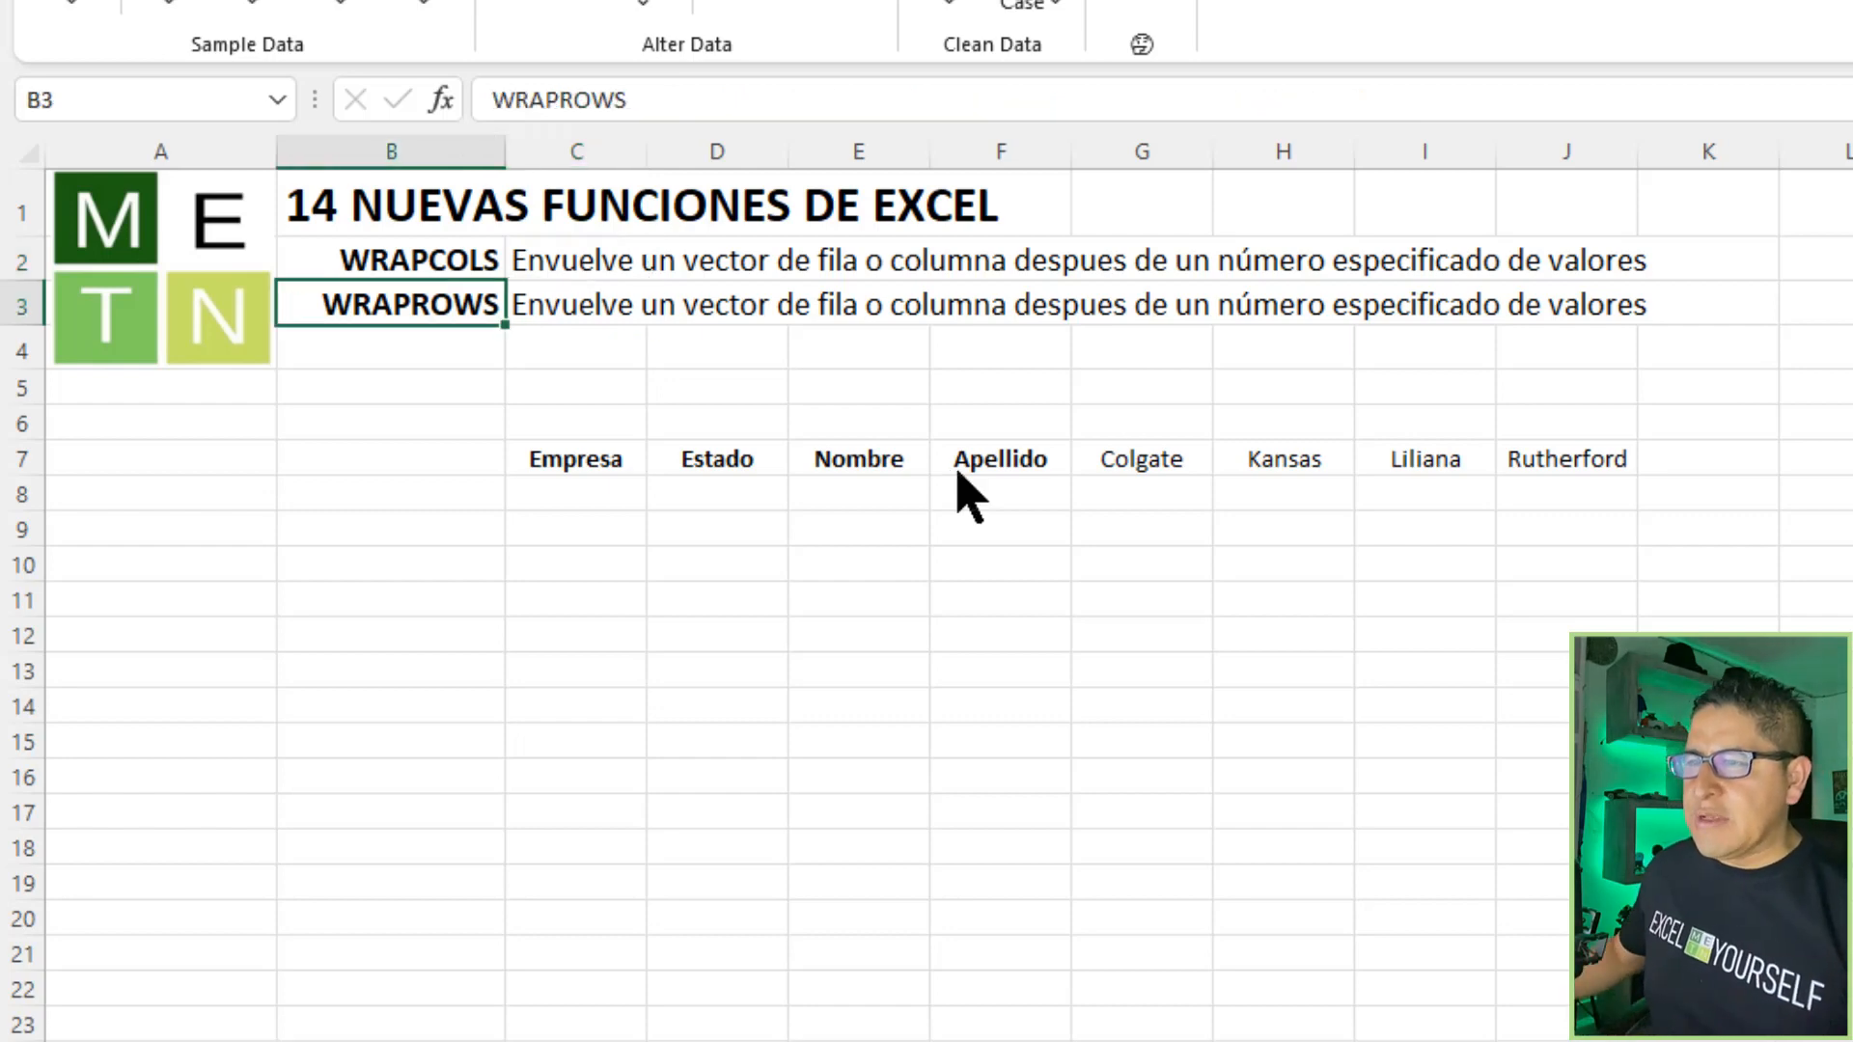
Inspect the Vector, Wrap_count and Pad_with arguments of WRAPCOLS from cell A11, and discard the trial formula
left_click(138, 596)
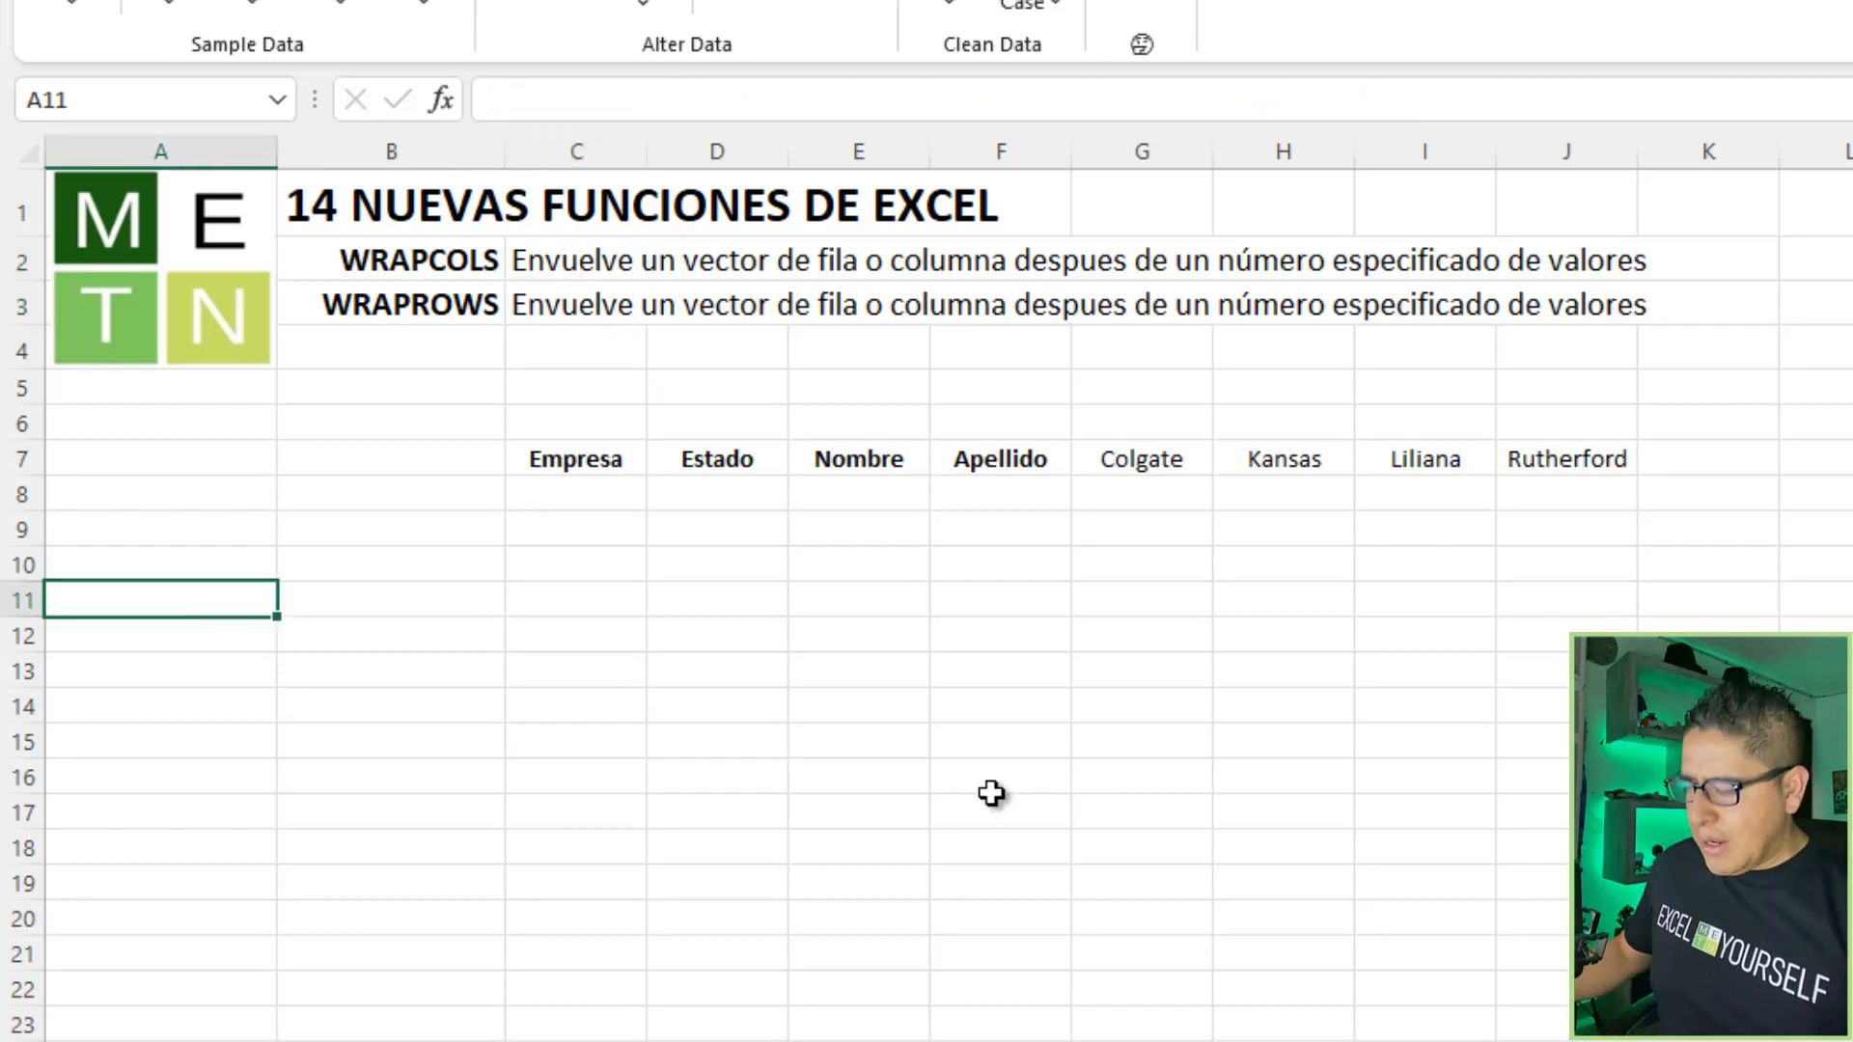
type("=wra")
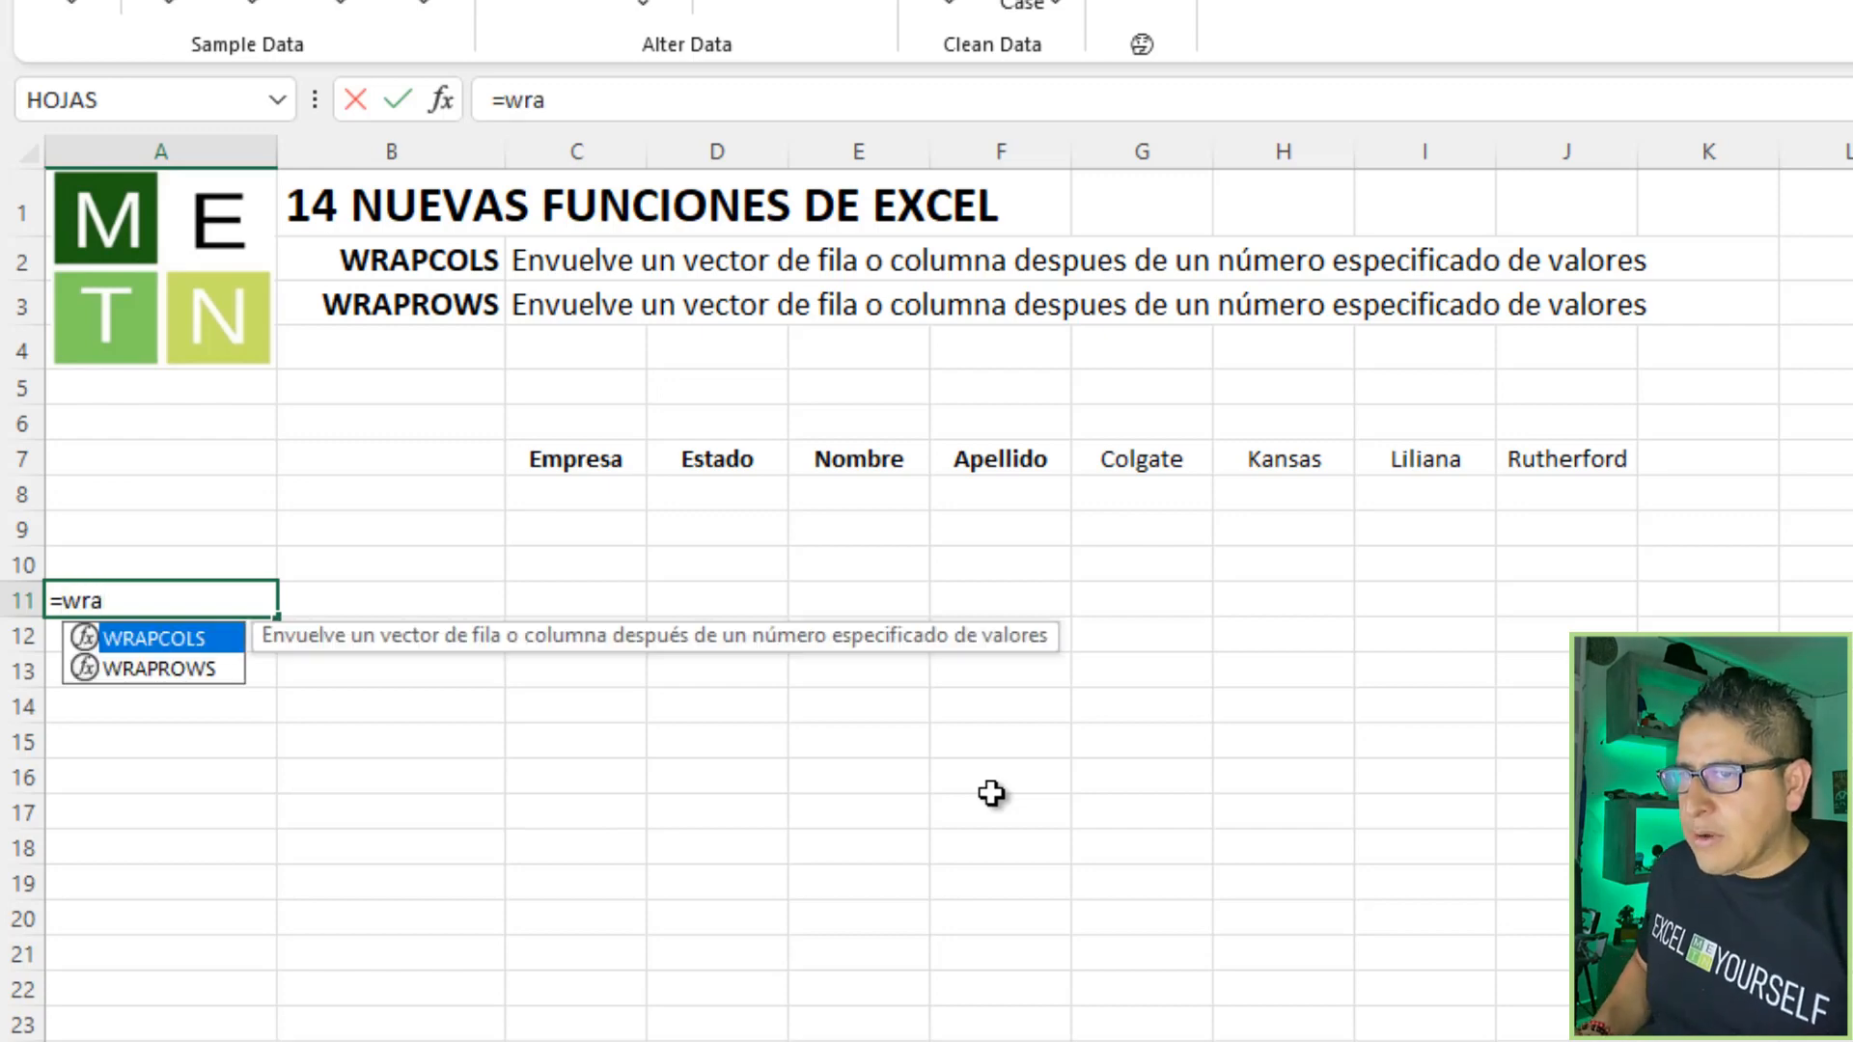
key("Tab")
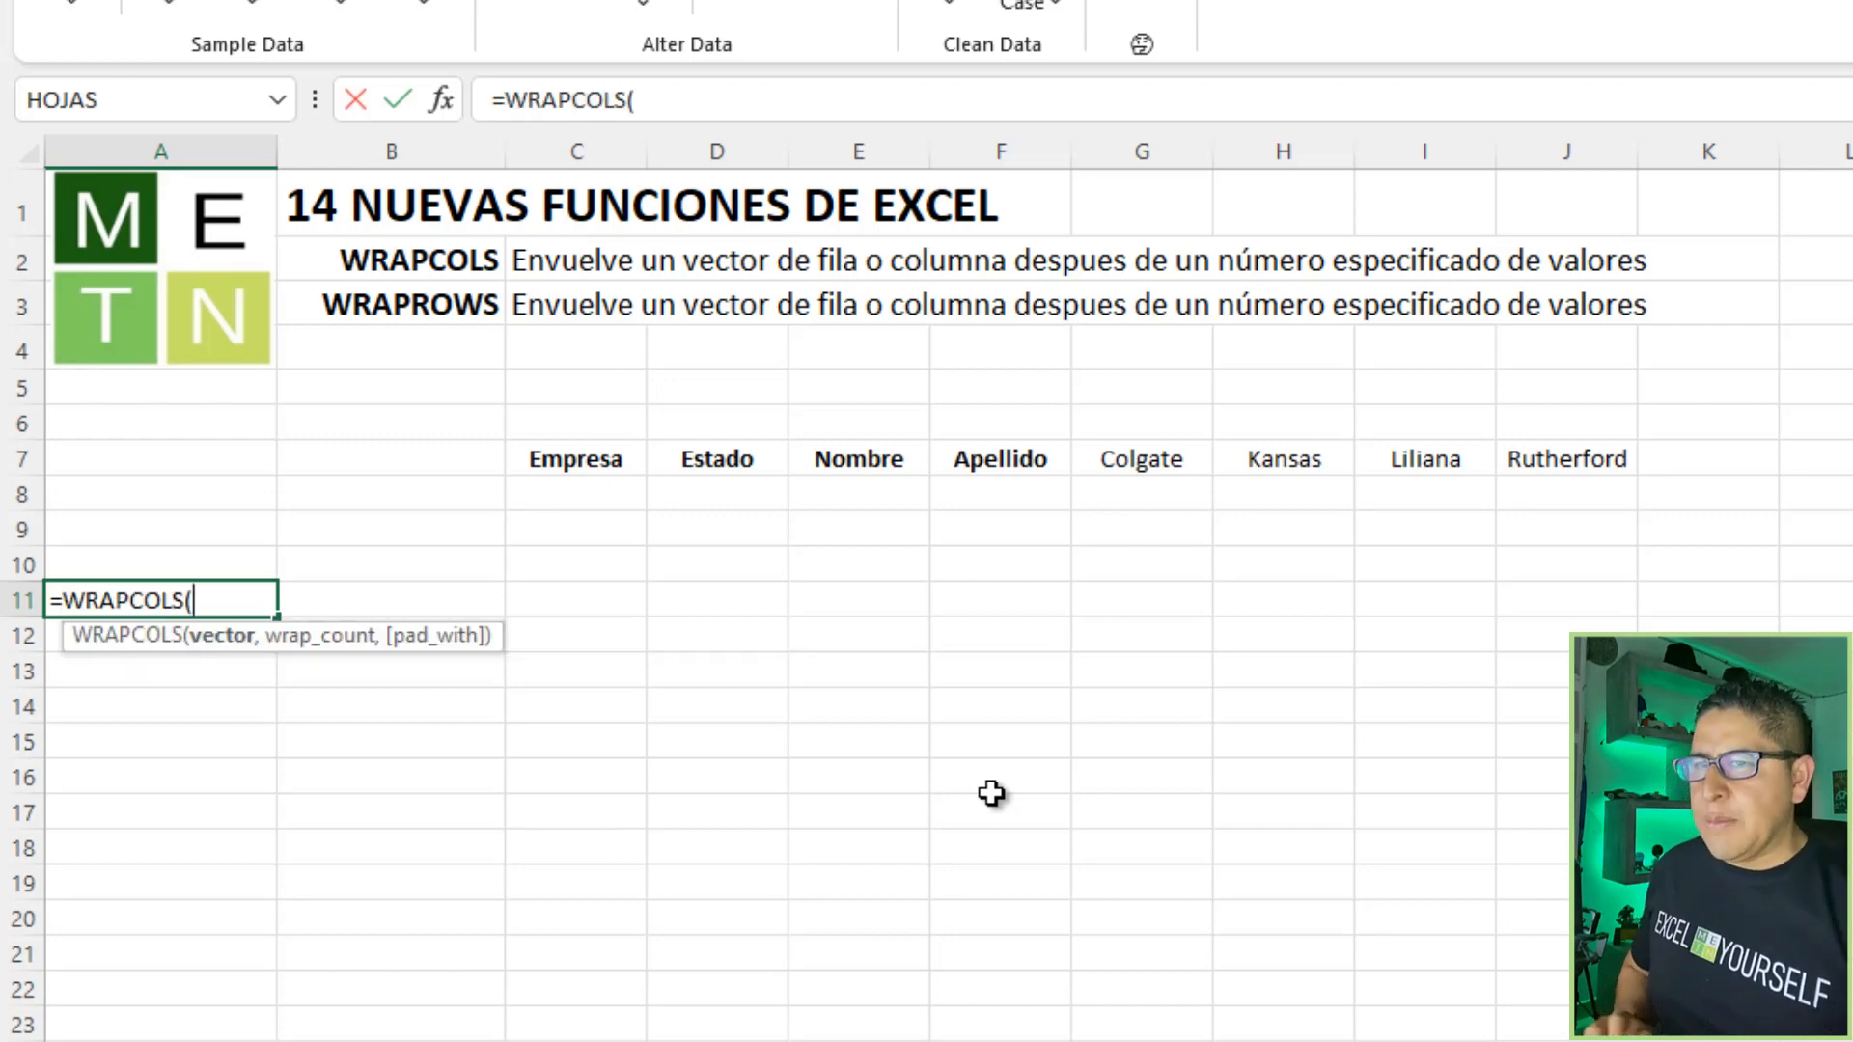
left_click(450, 99)
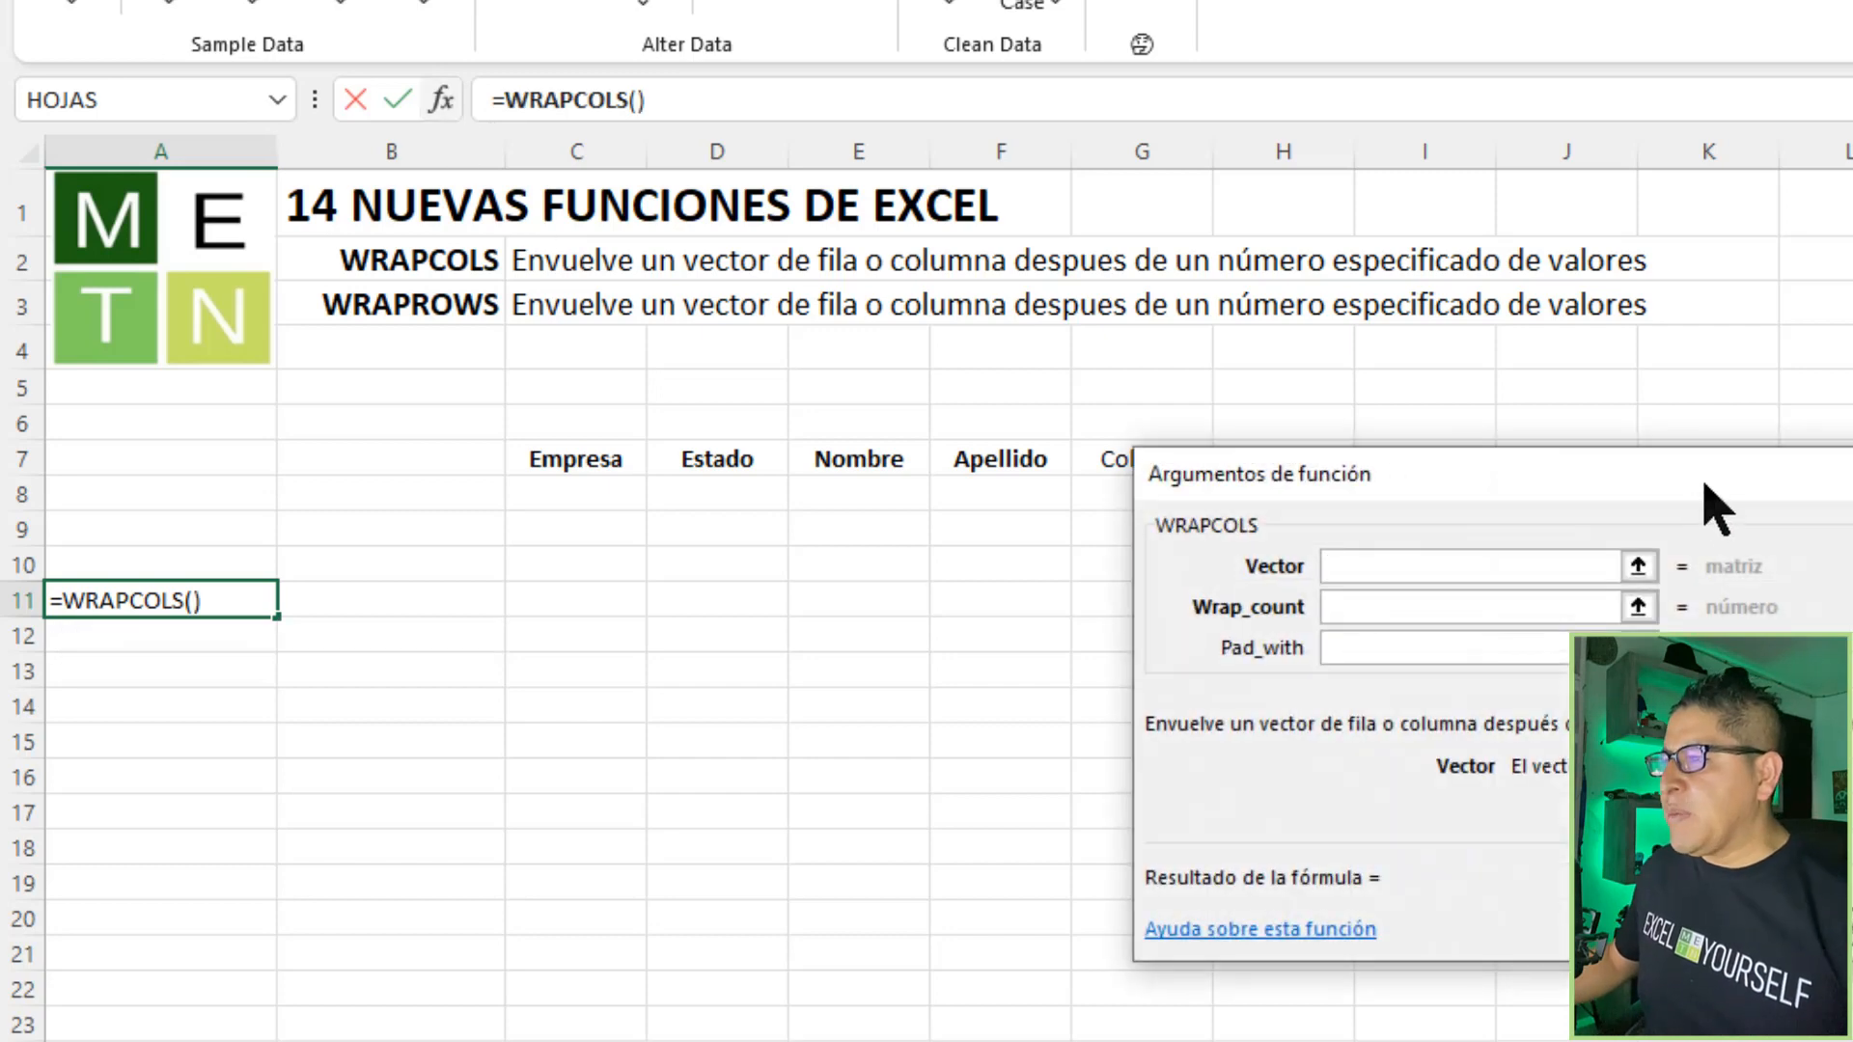
left_click_drag(1120, 623, 1419, 586)
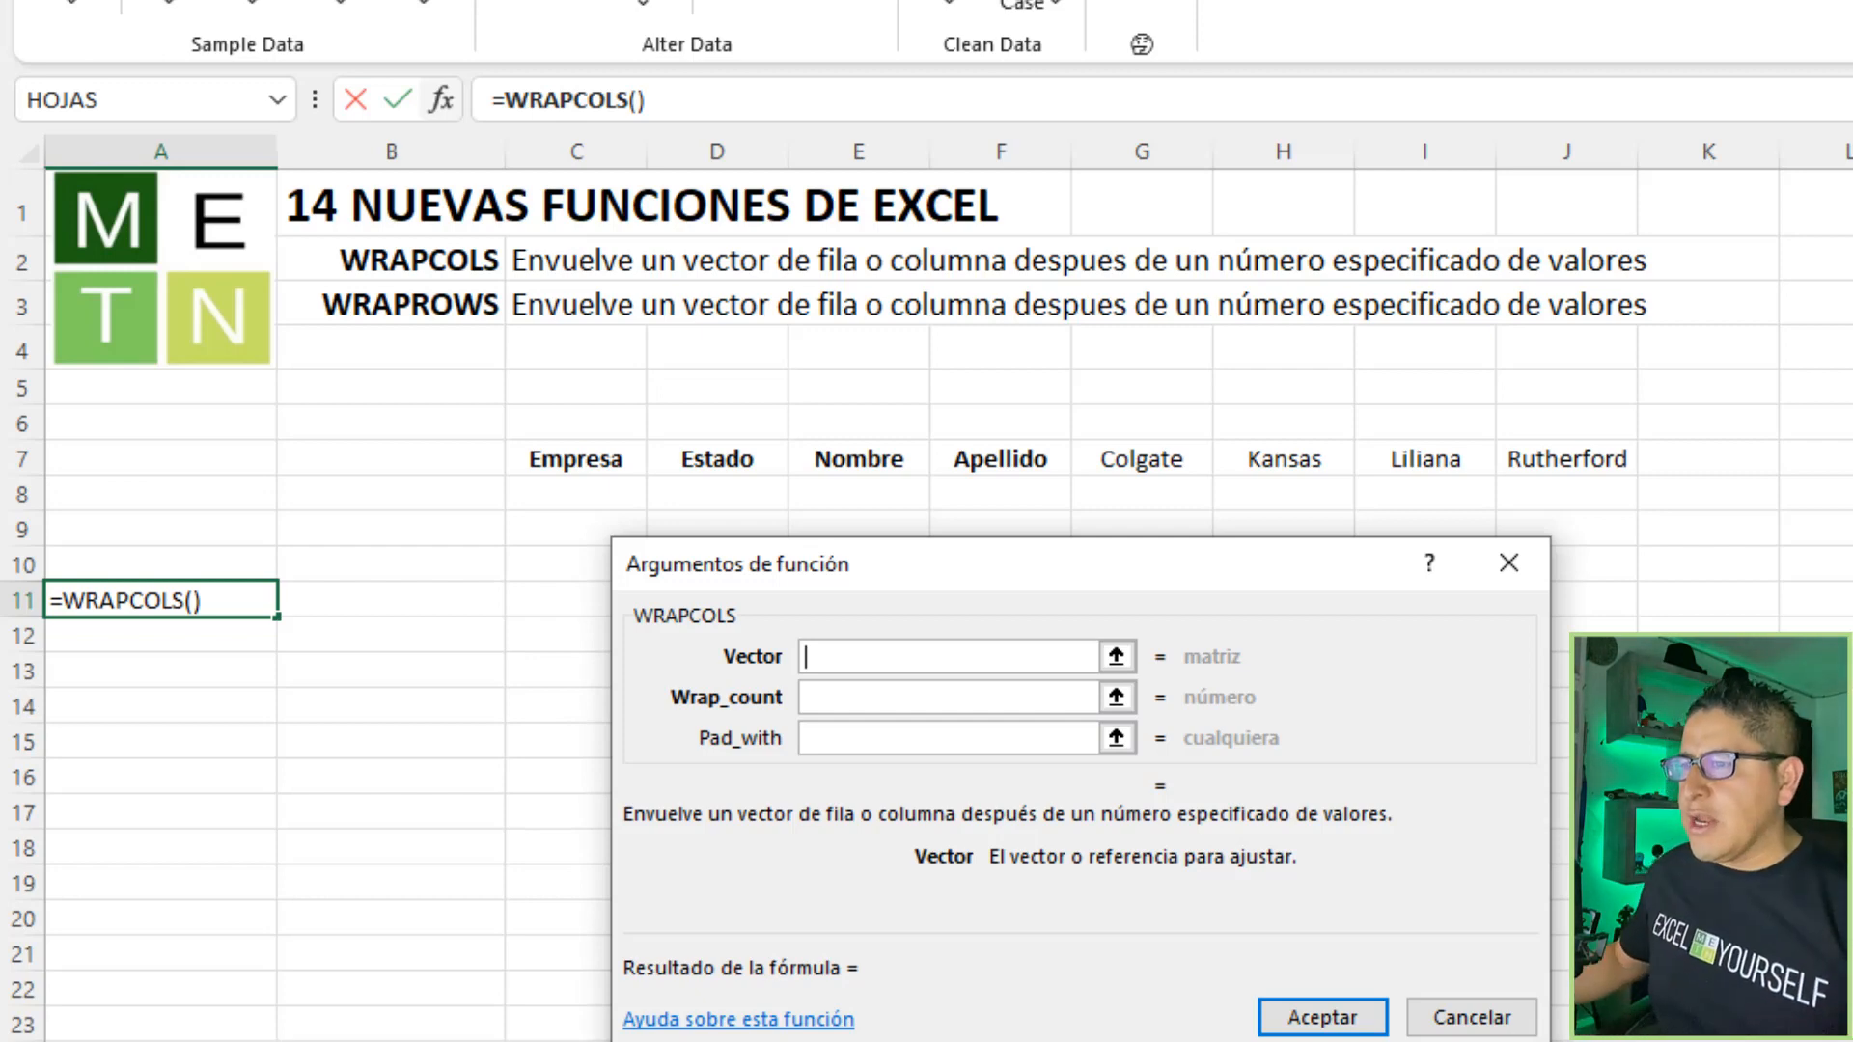
left_click(918, 701)
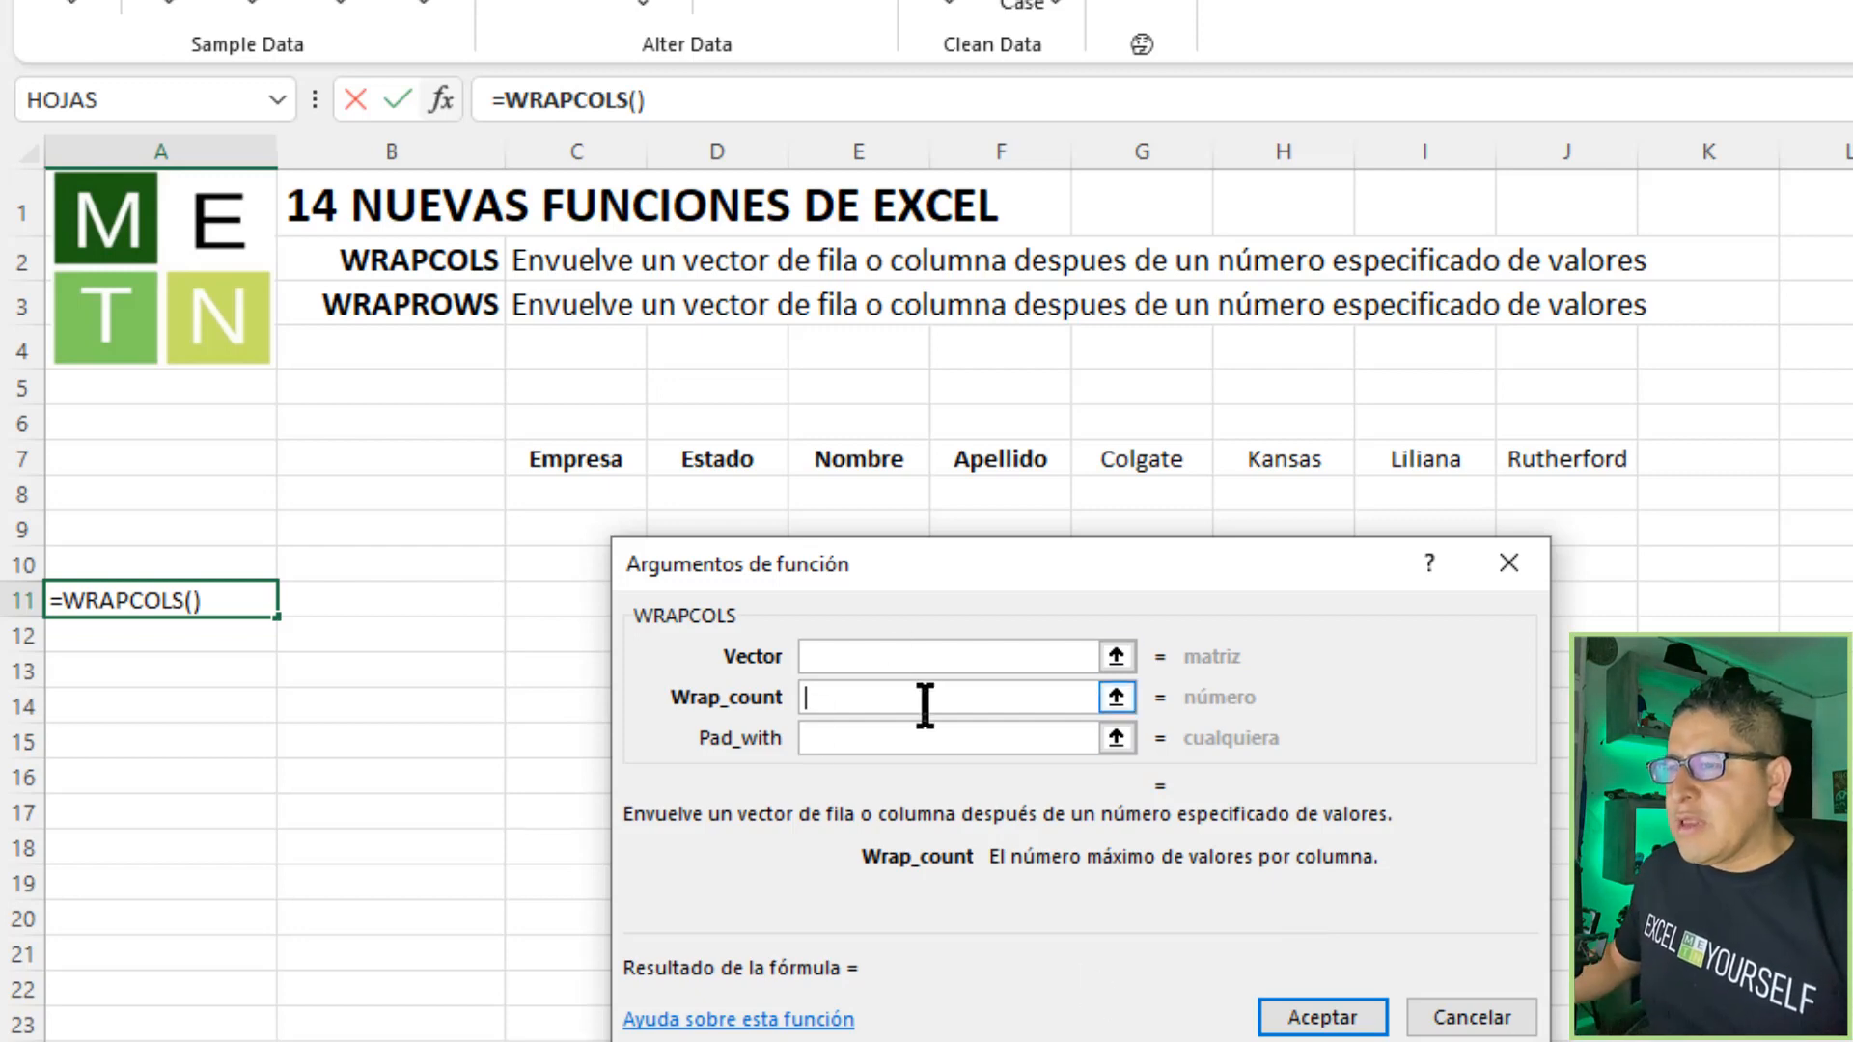
left_click(923, 738)
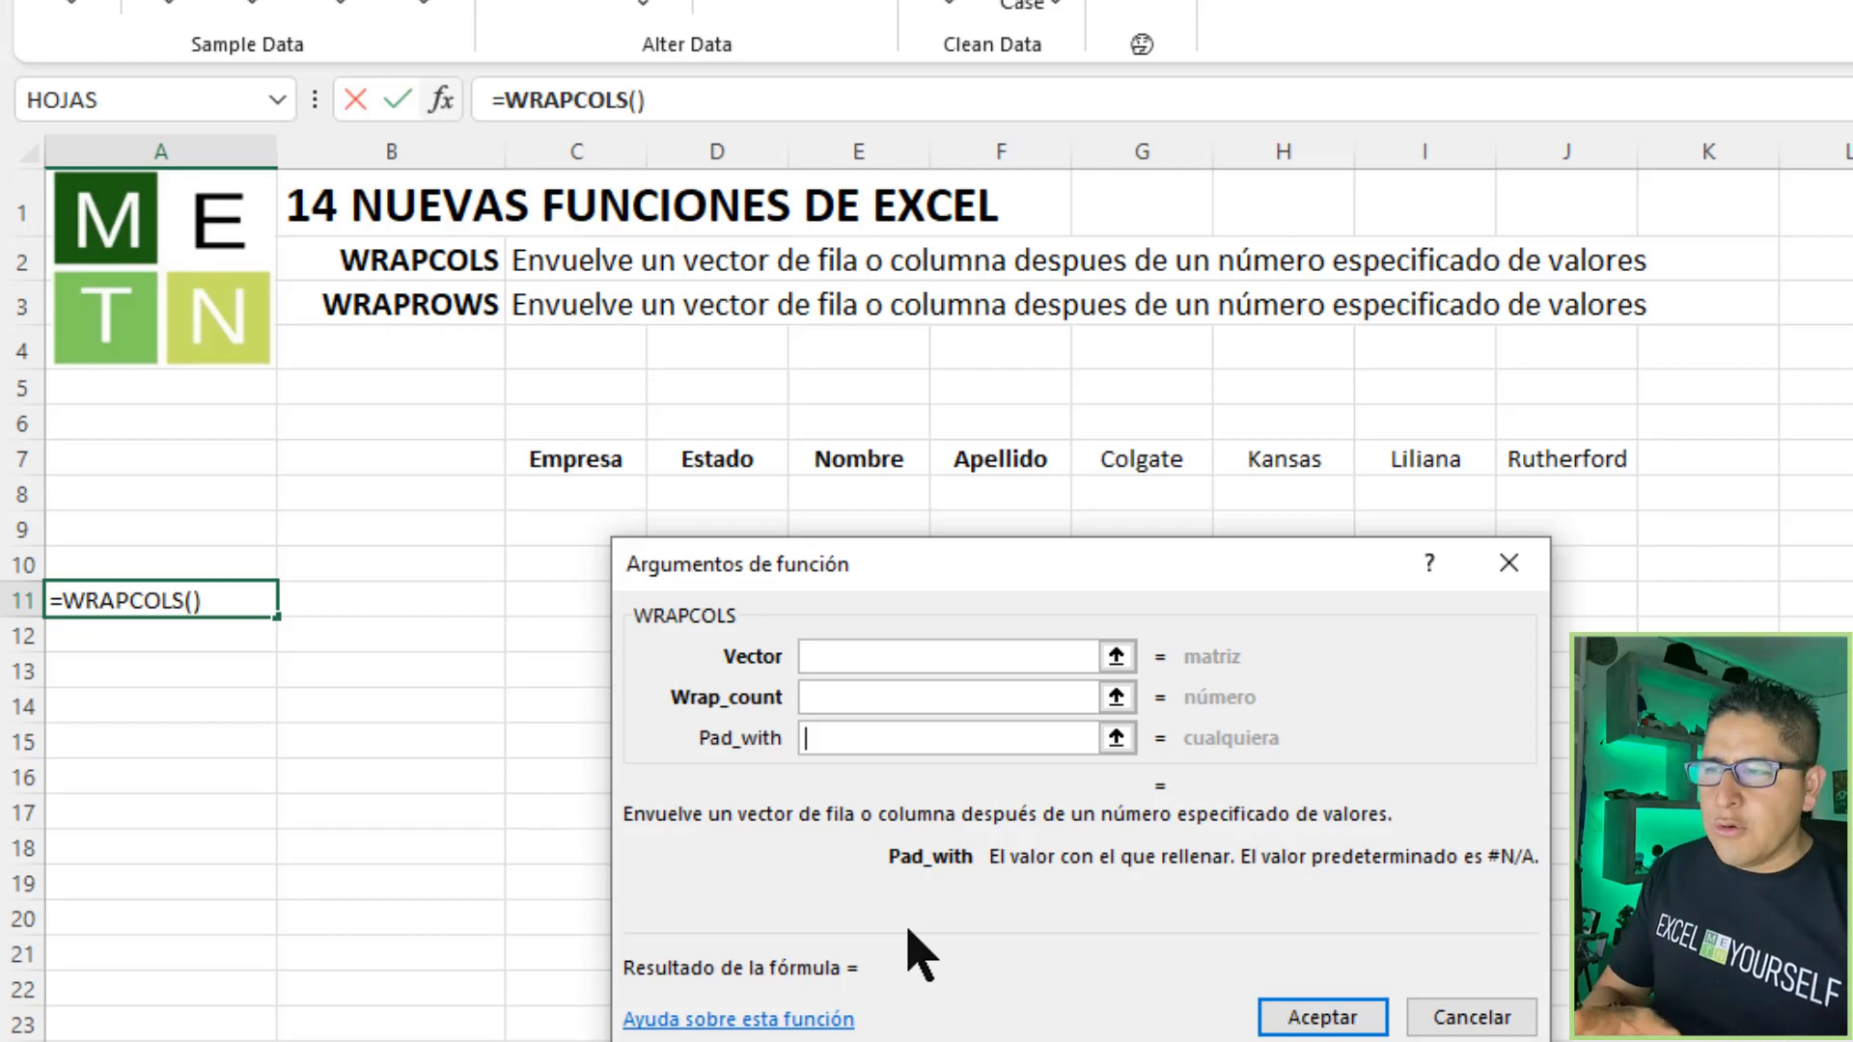
key("Escape")
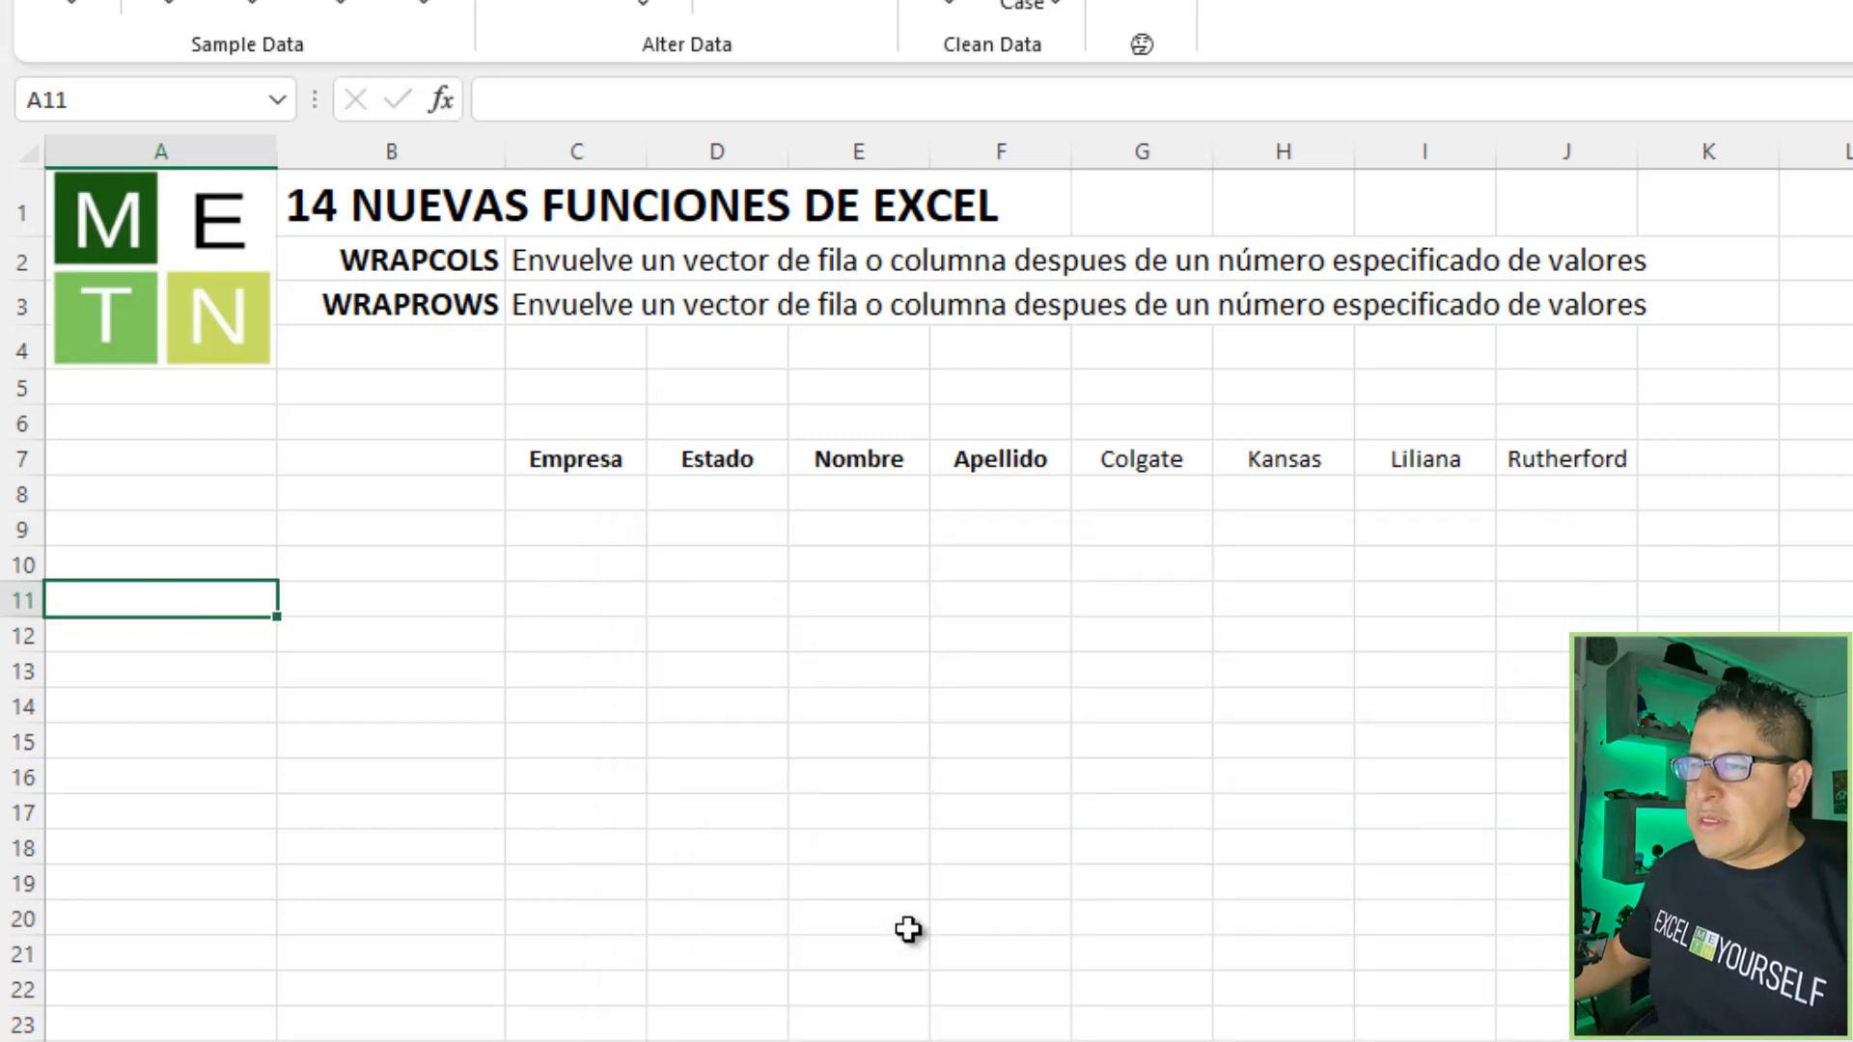
Enter =WRAPCOLS(C7:J7,4) in cell A11 to wrap the row 7 values into columns of four
type("=")
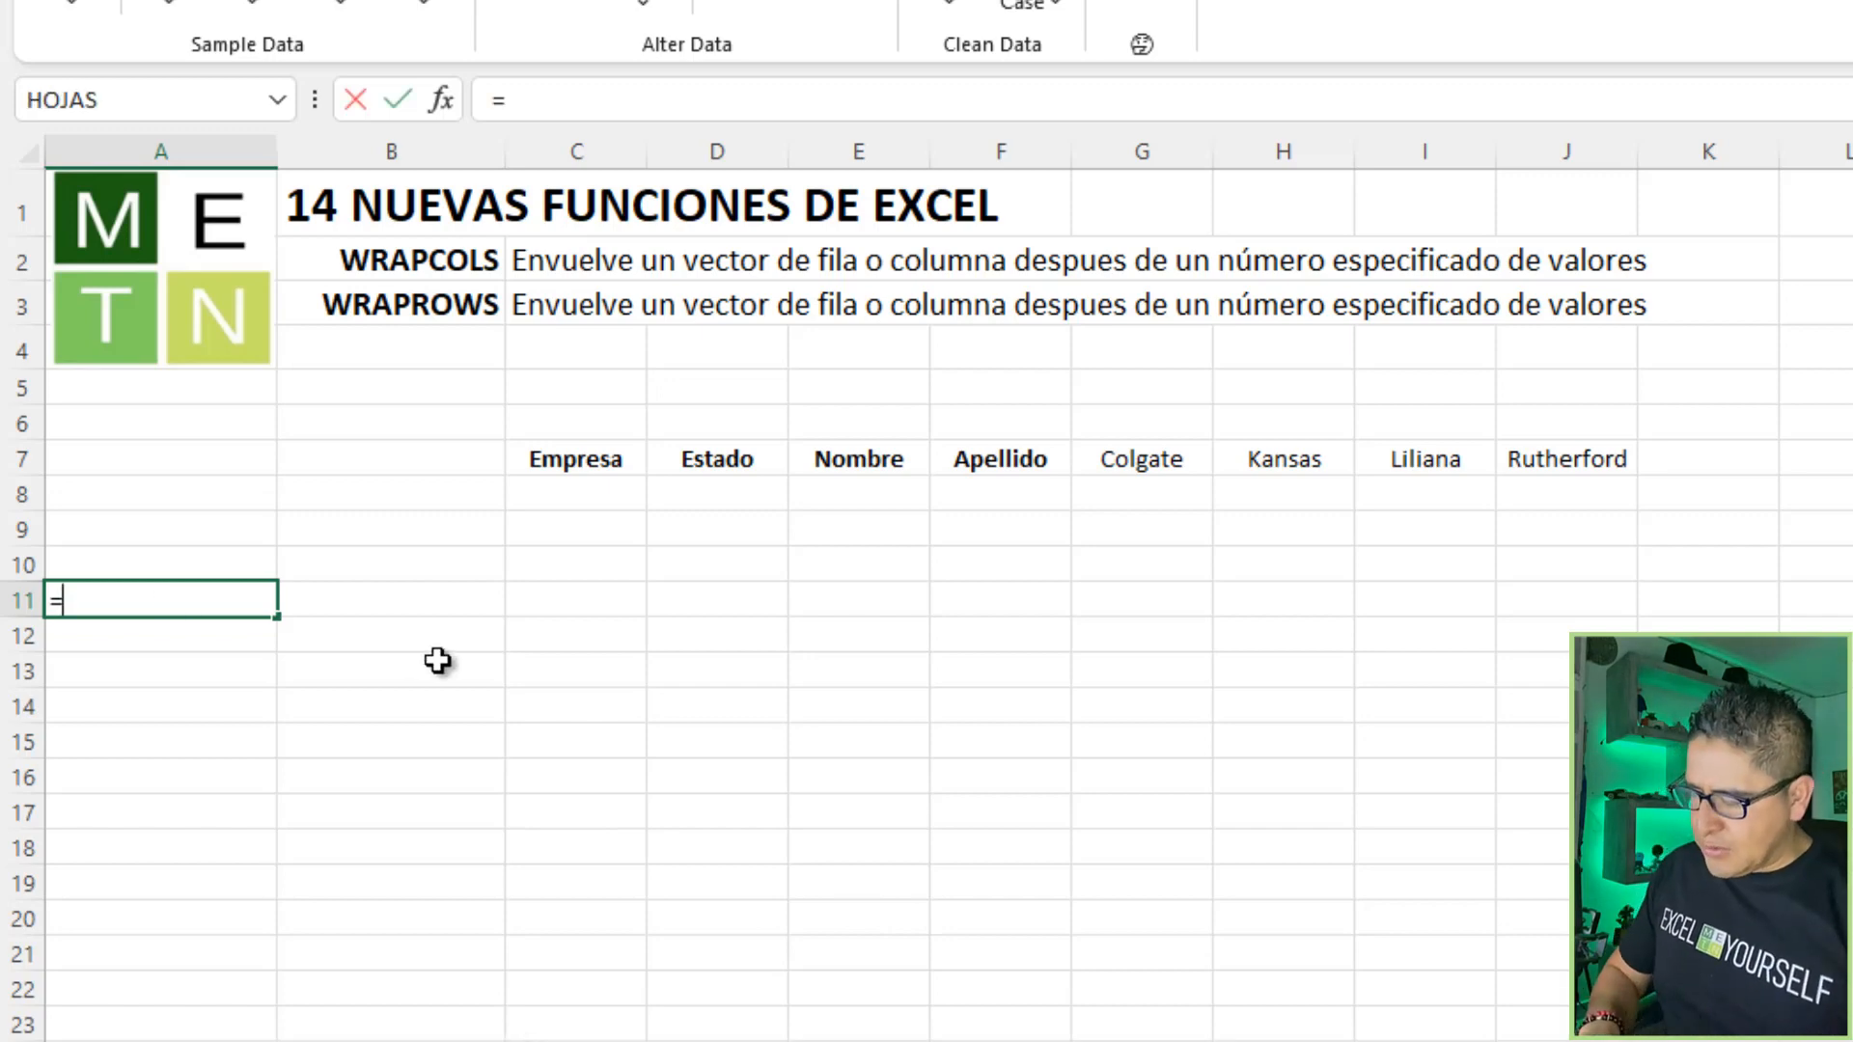
type("wra")
key("Tab")
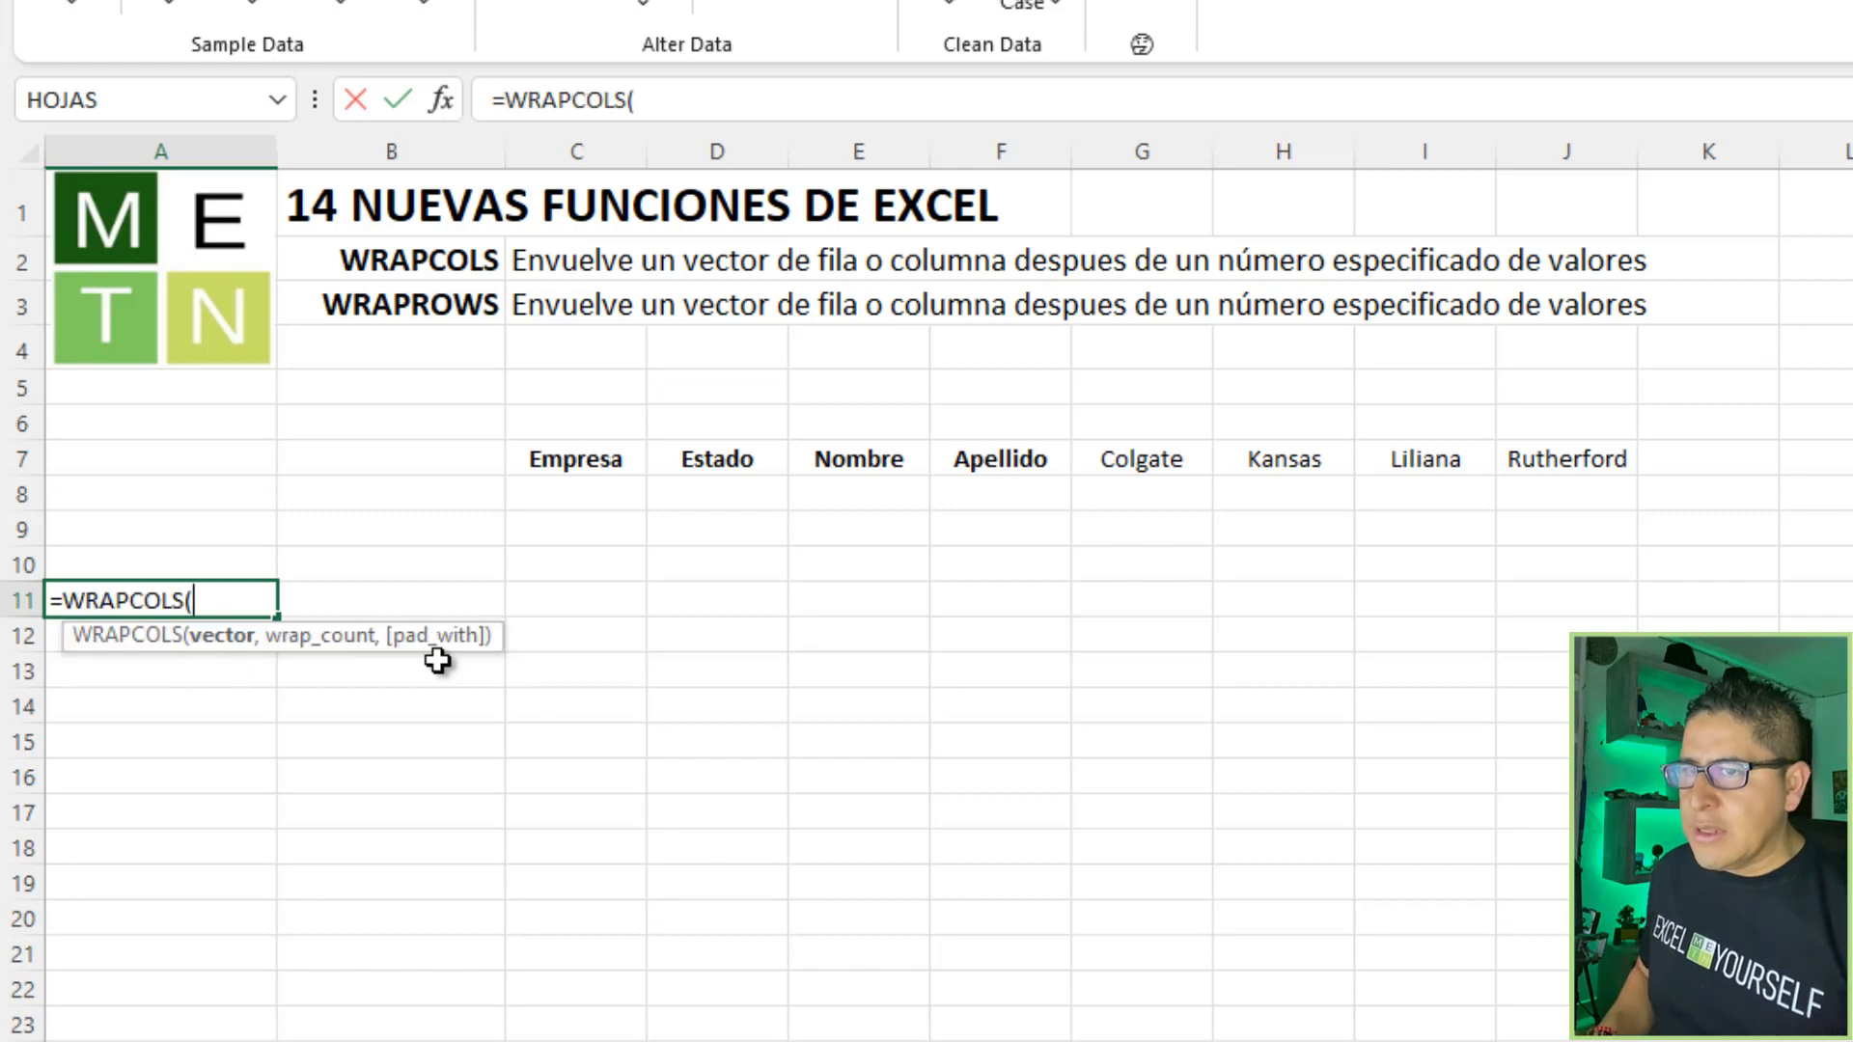
key("Right")
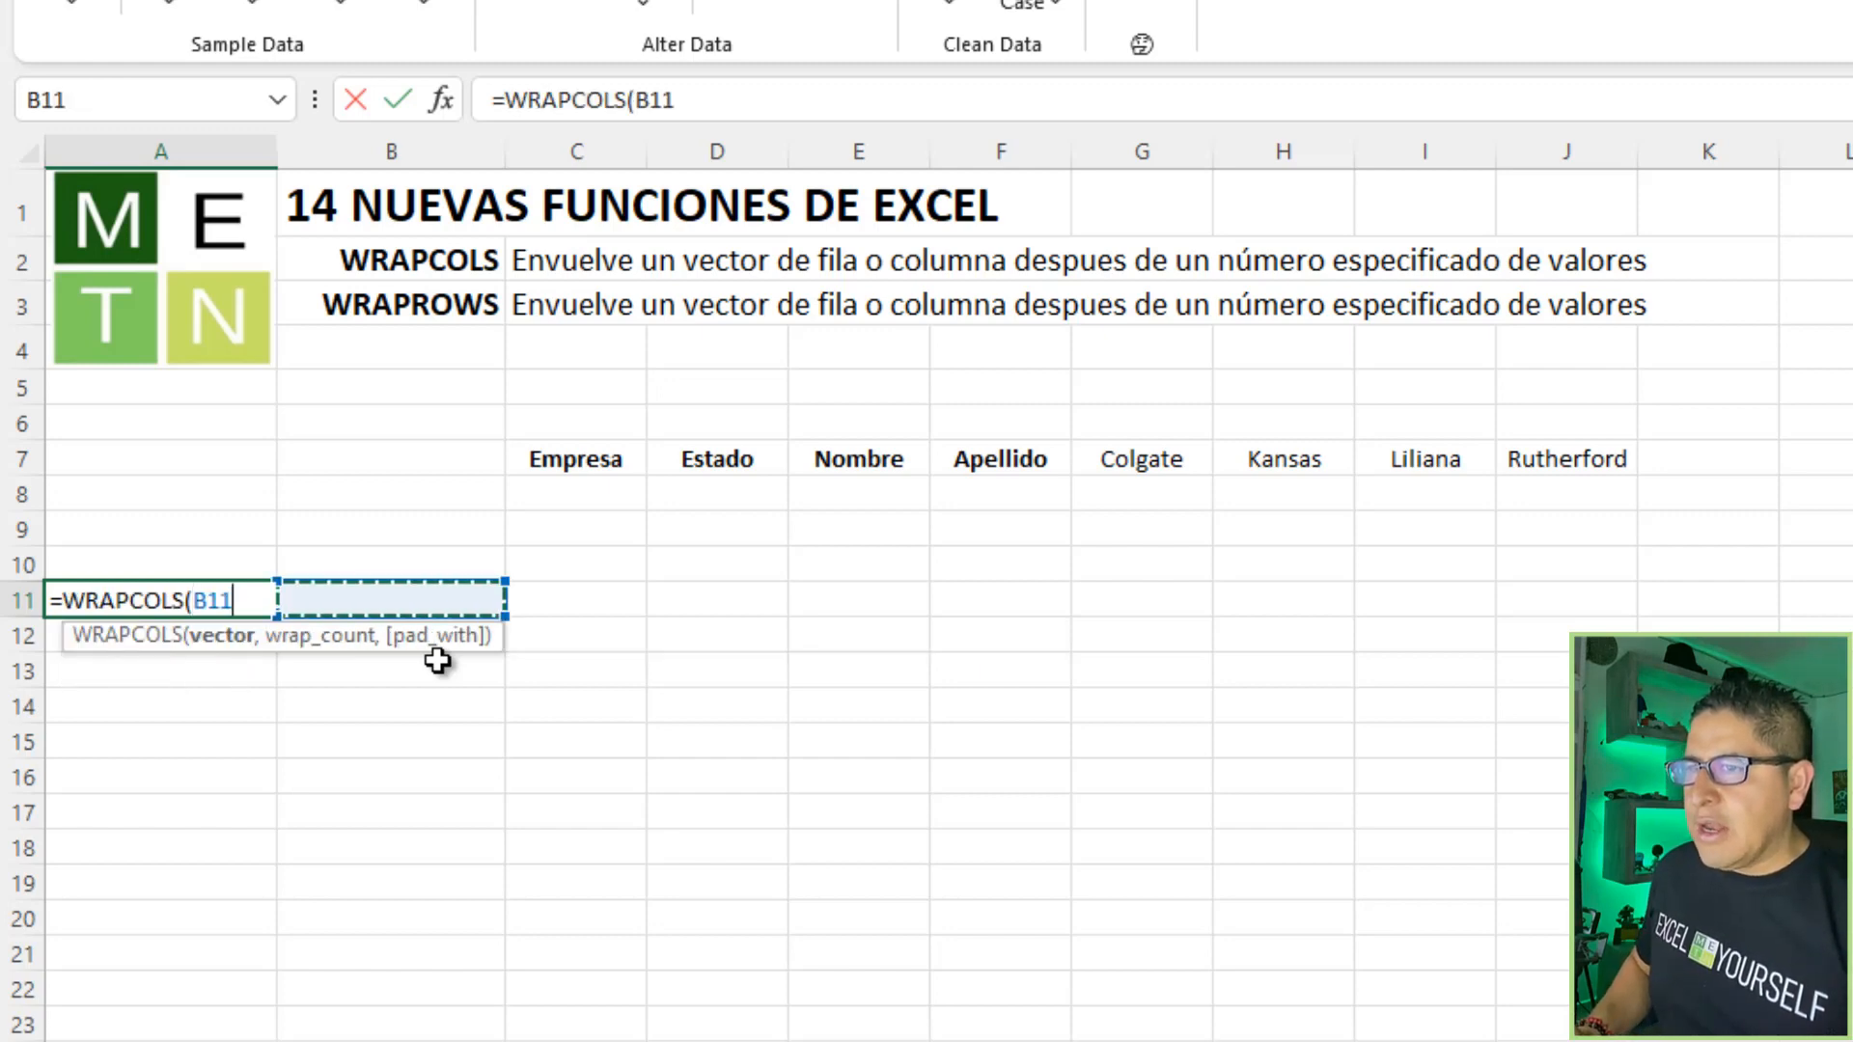
key("Right")
key("Up")
key("Up")
key("Up")
key("Up")
key("shift+Right")
key("shift+Right")
key("shift+Right")
key("shift+Right")
key("shift+Right")
key("shift+Right")
key("shift+Right")
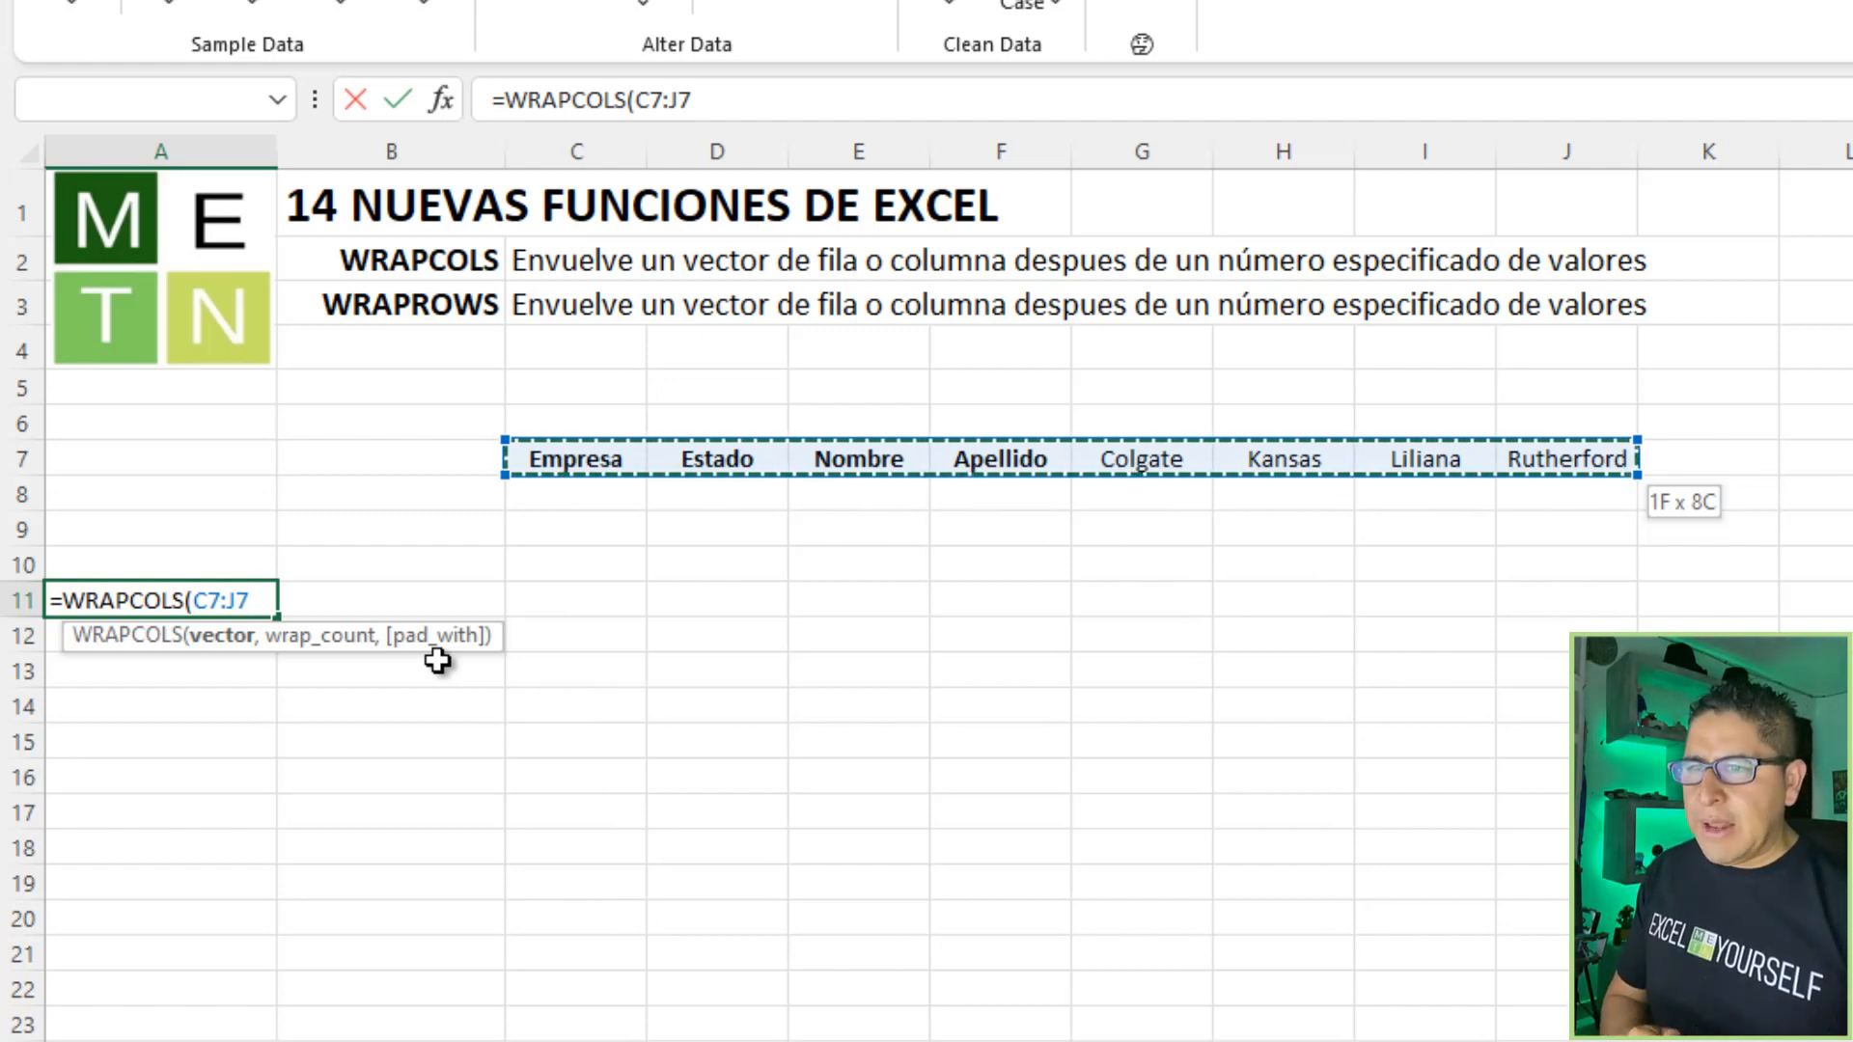
type(",")
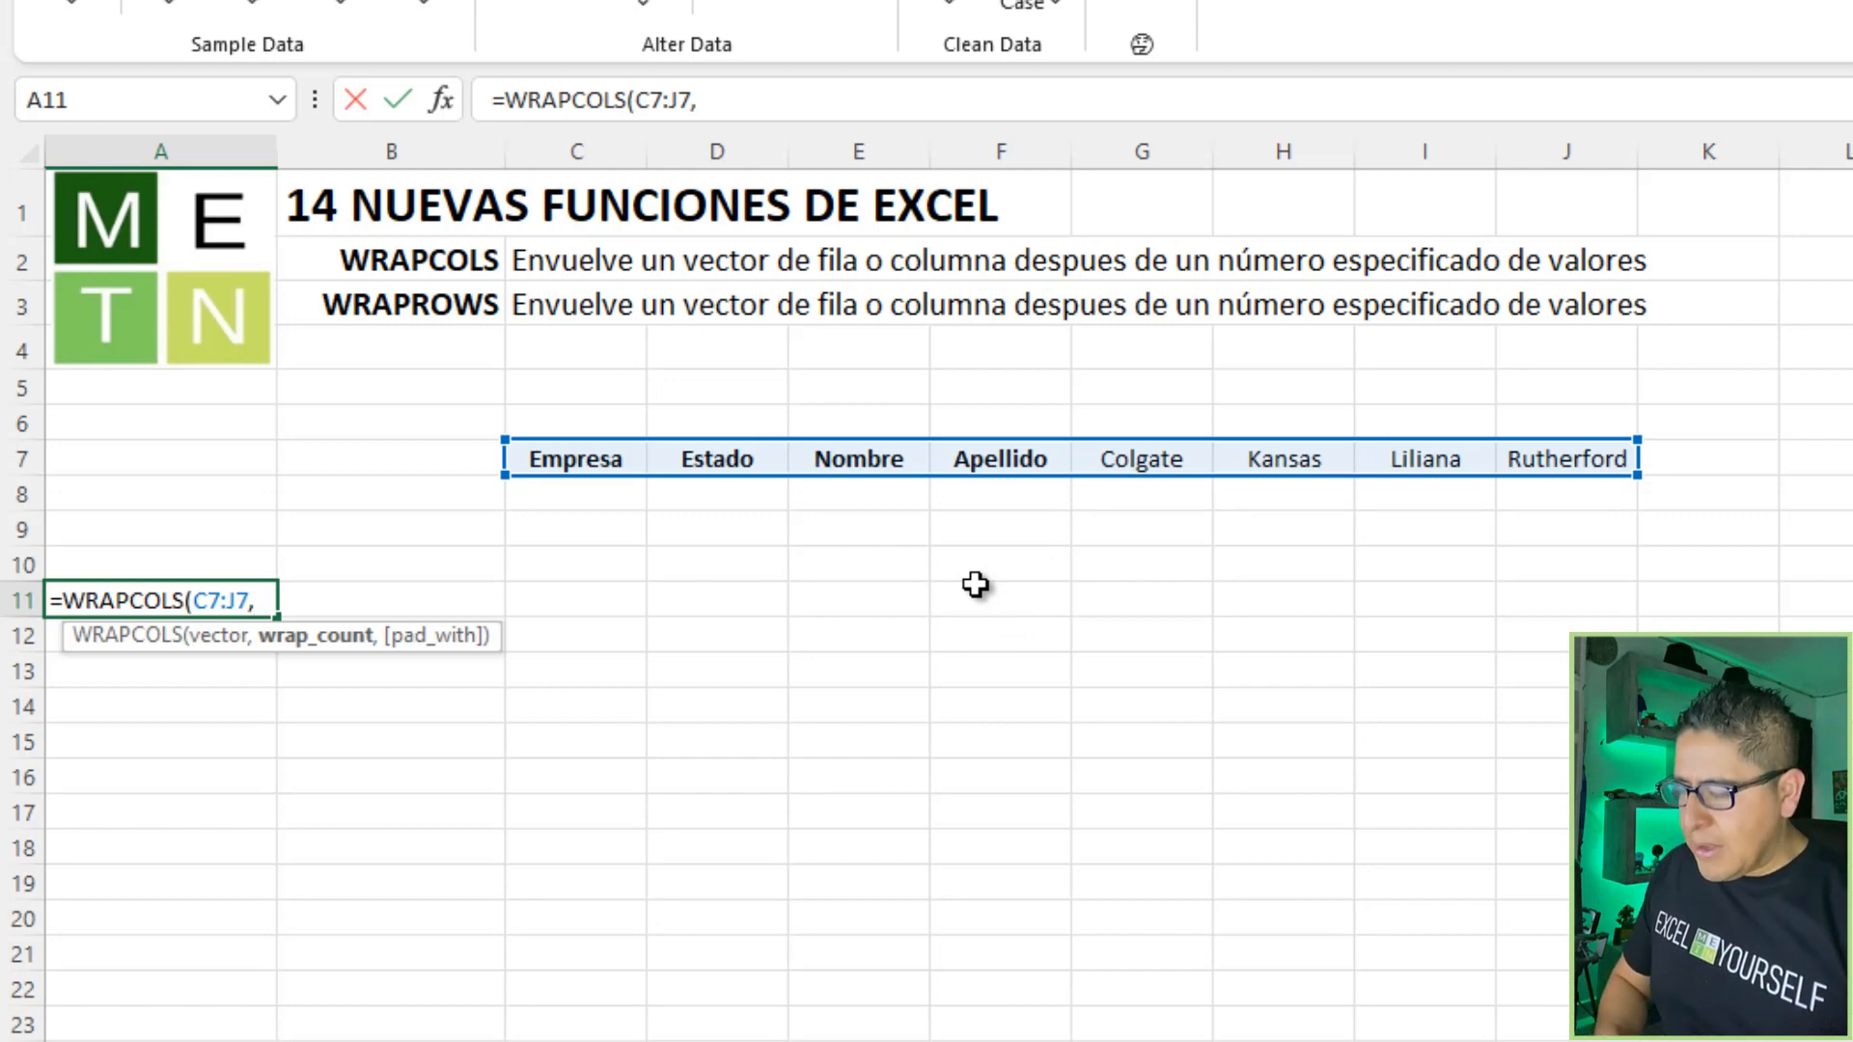
type("4")
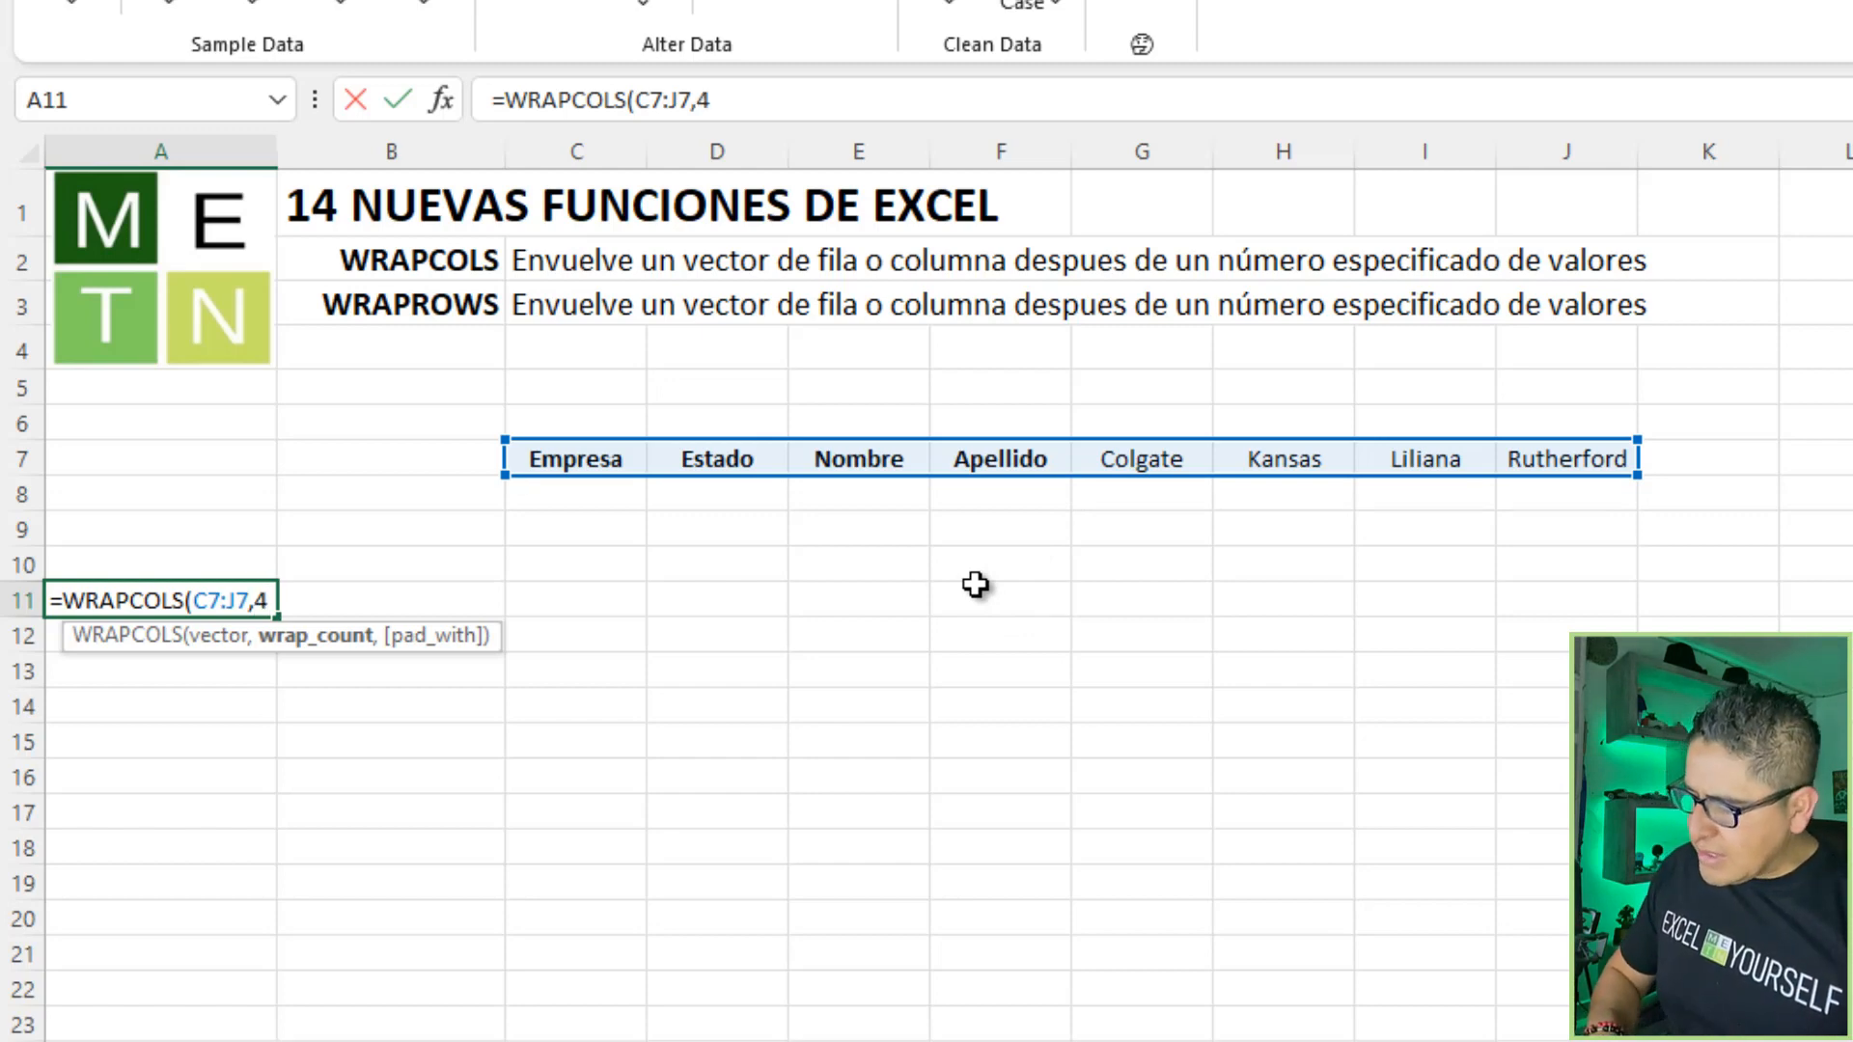
type(")")
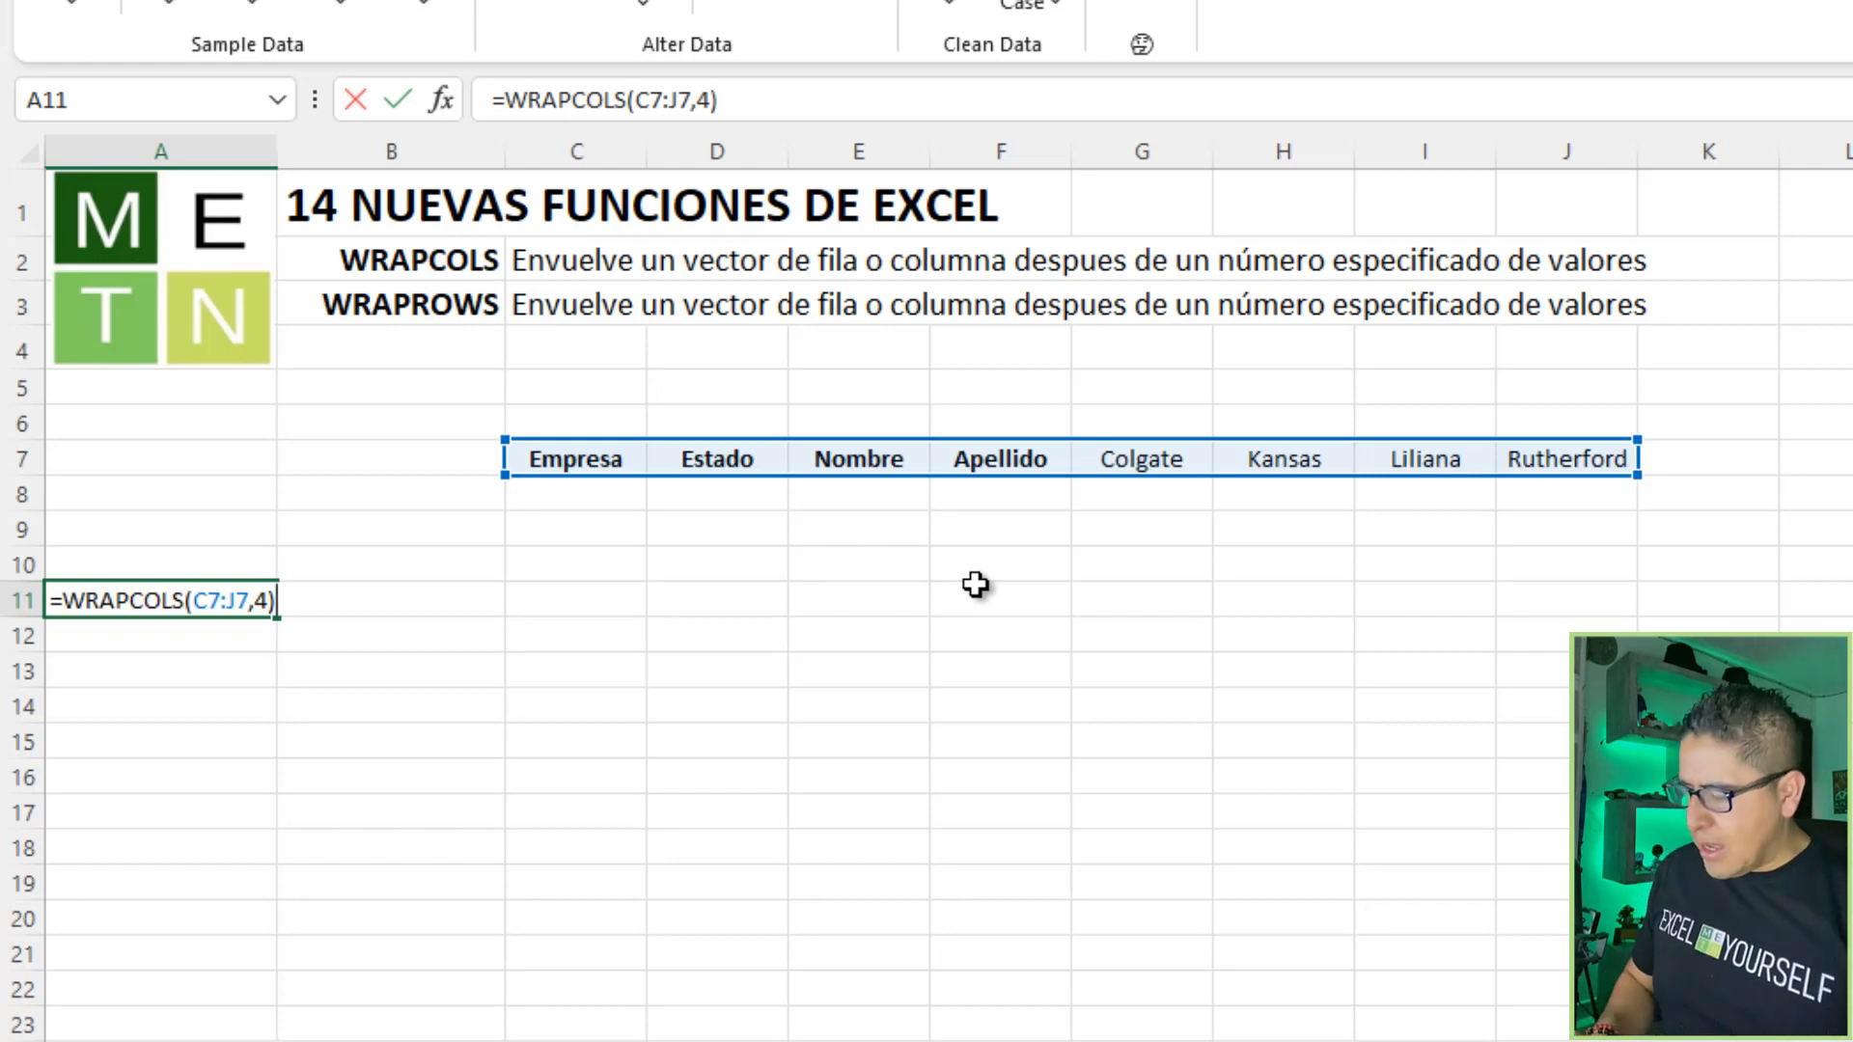
key("Return")
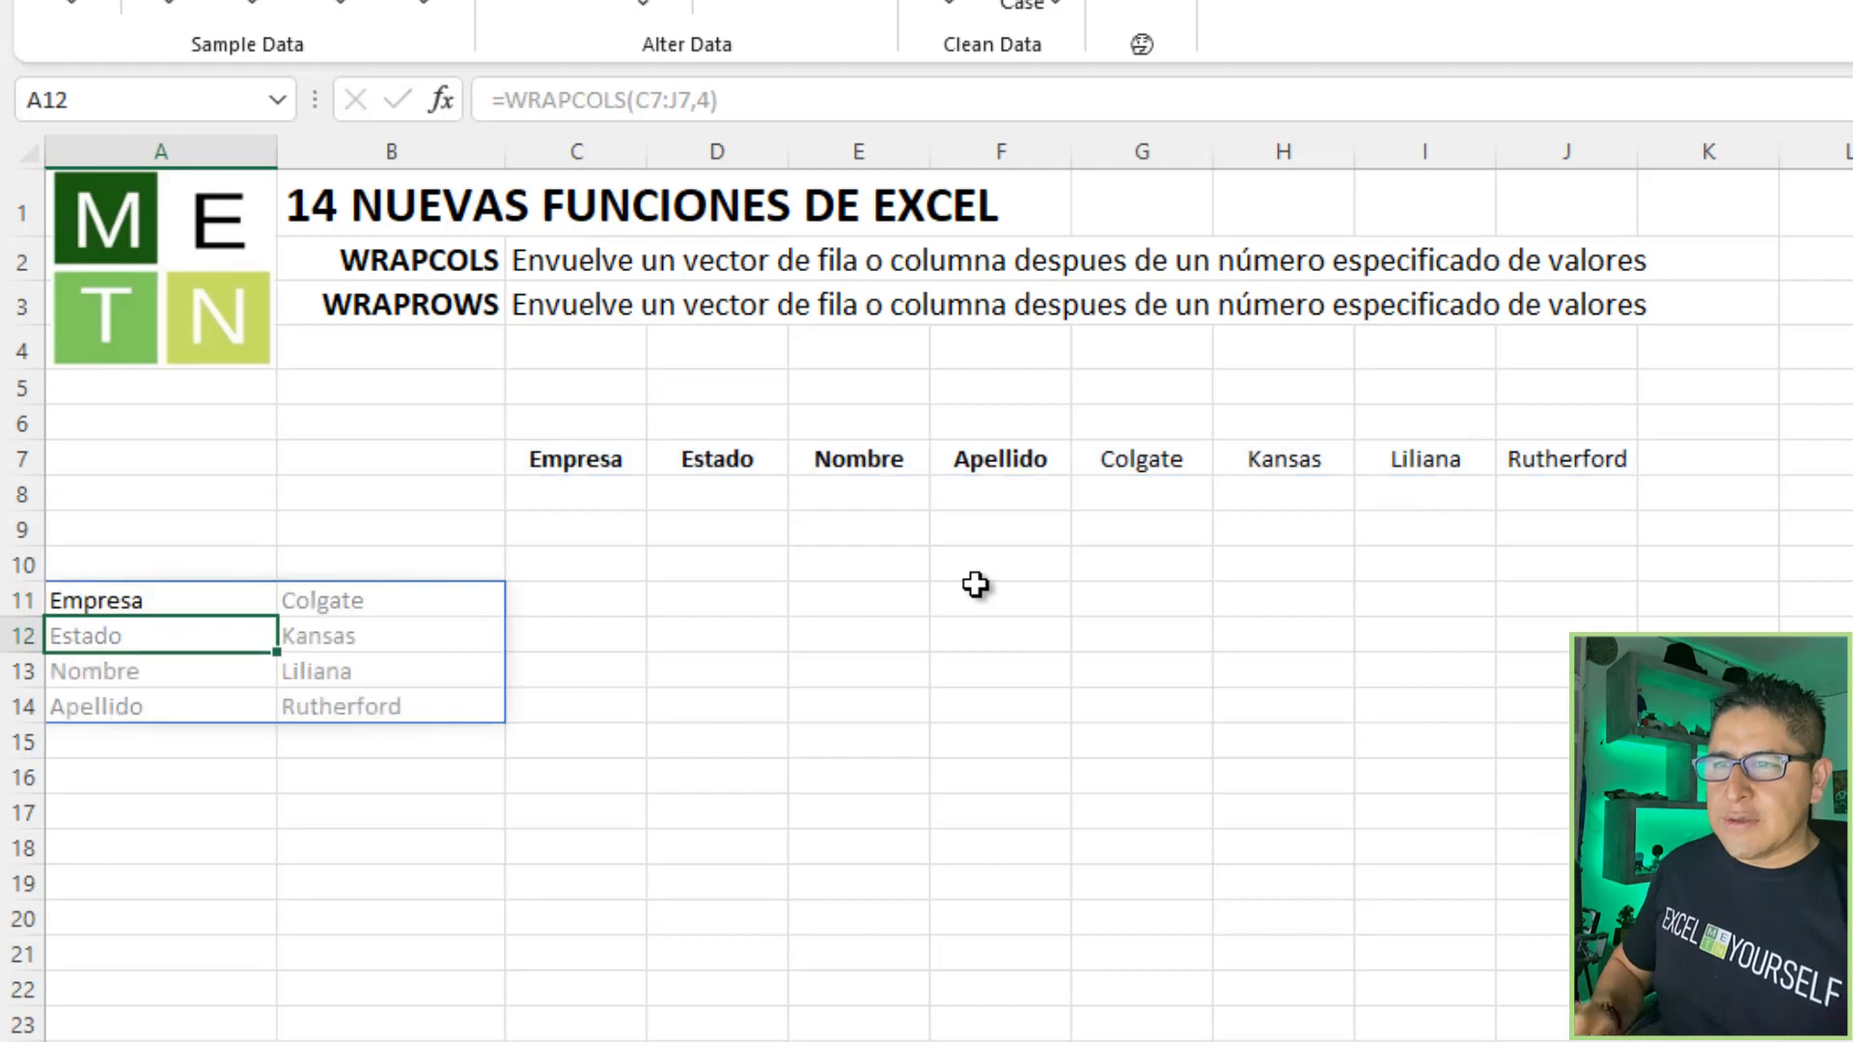
type("1")
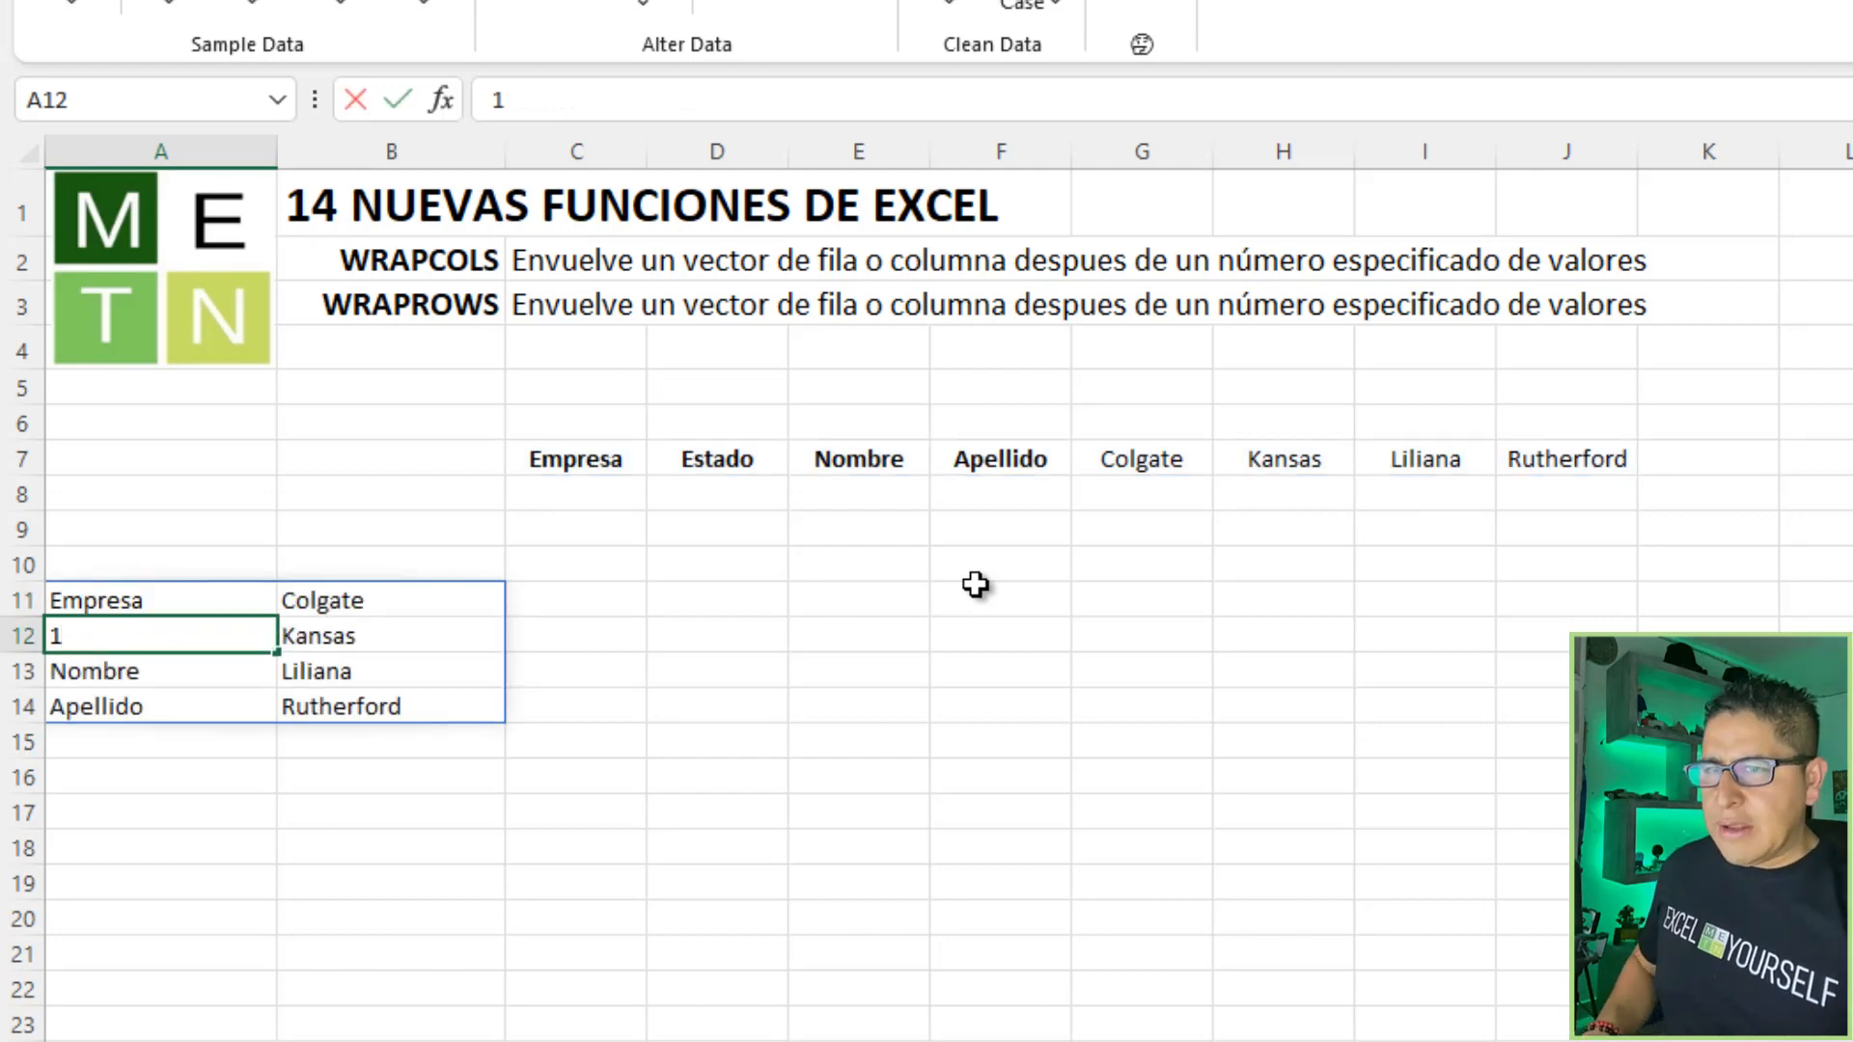
key("Escape")
key("Up")
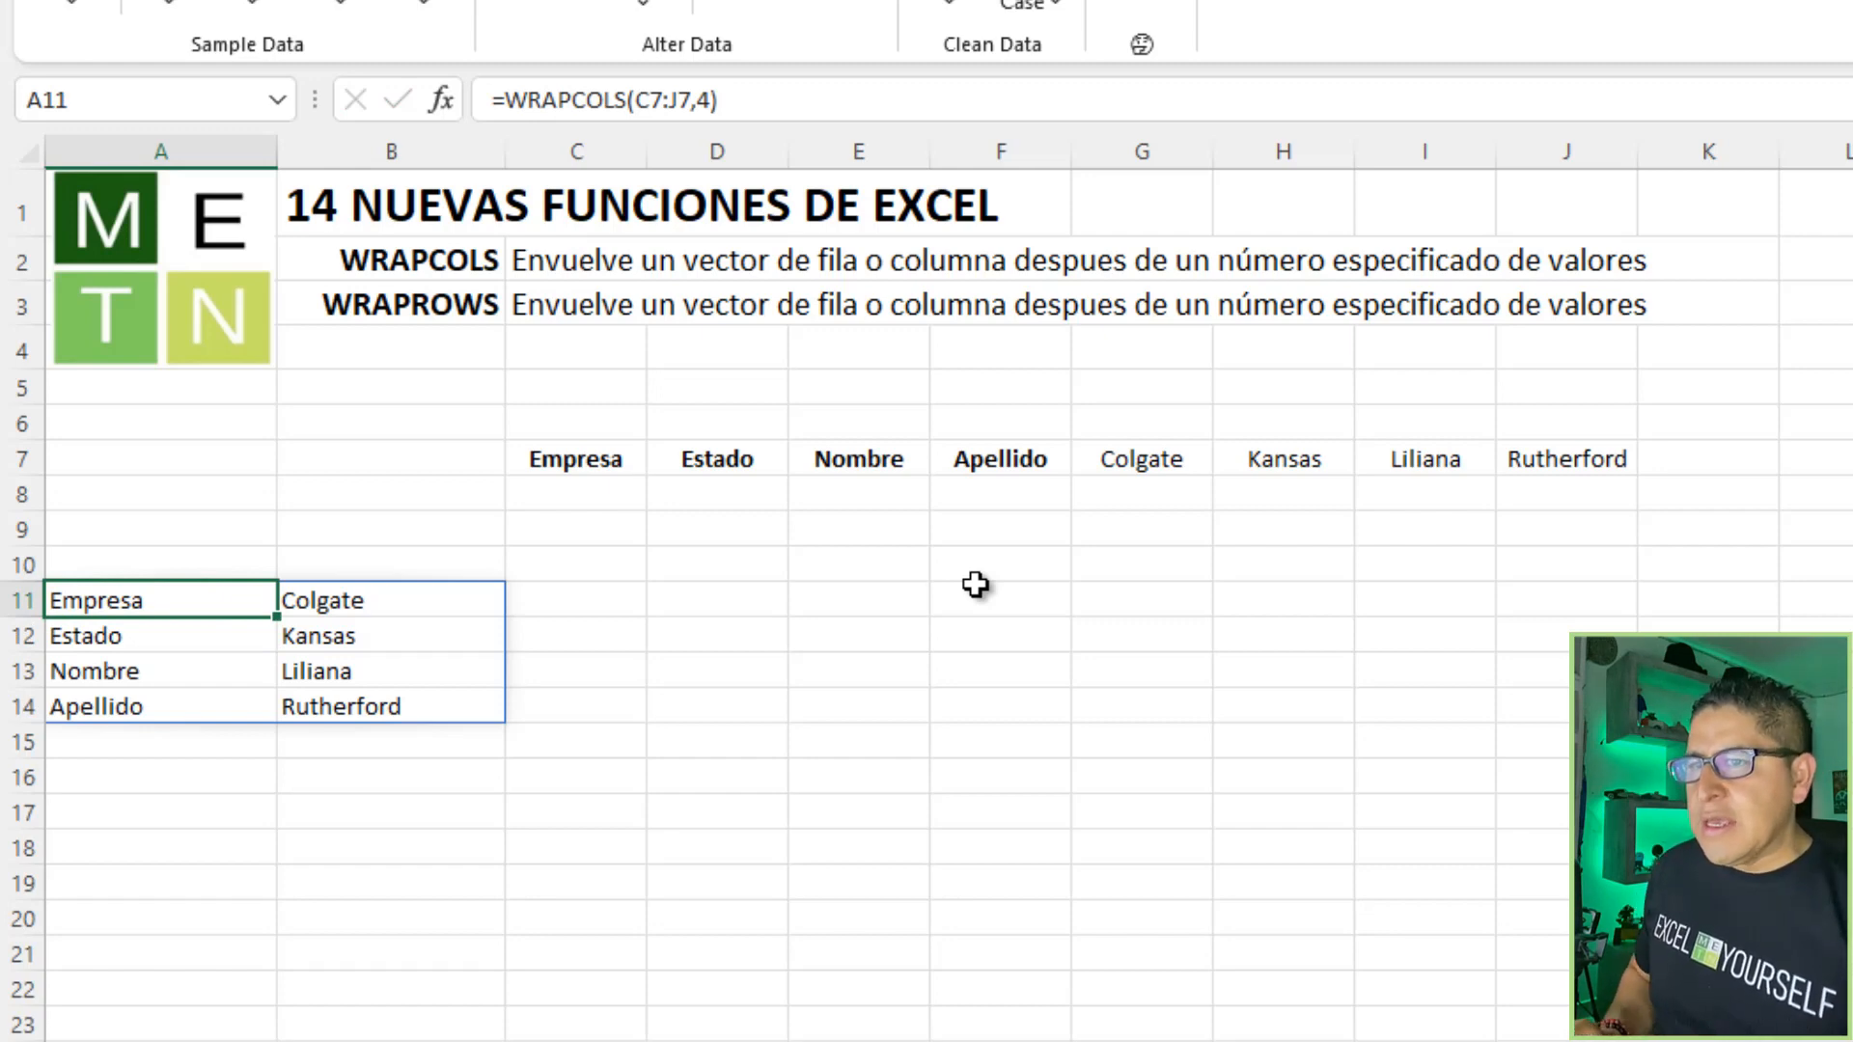
Examine the spilled WRAPCOLS result in A11:B14 and the empty space beside it in row 11
key("Right")
key("shift+Down")
key("shift+Down")
key("shift+Down")
key("Right")
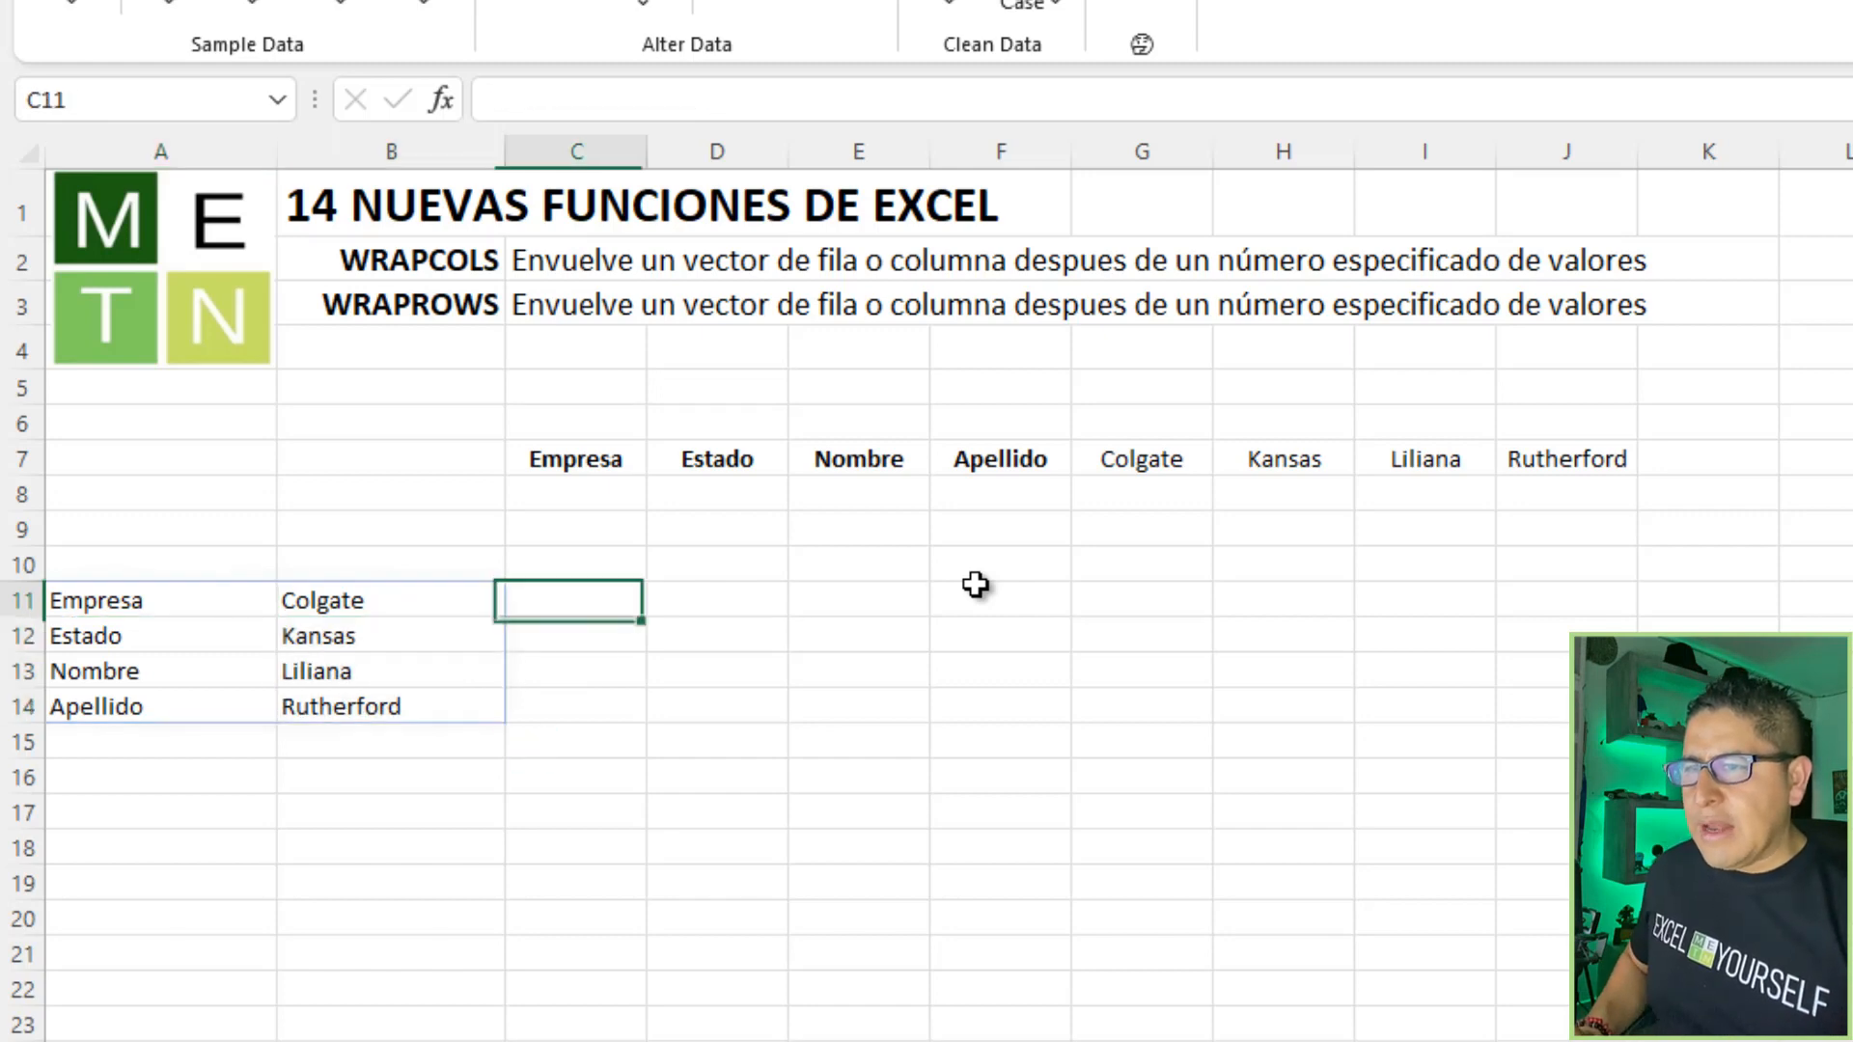
key("shift+Right")
key("shift+Right")
key("shift+Right")
key("shift+Right")
key("shift+Right")
key("shift+Right")
key("shift+Right")
key("shift+Right")
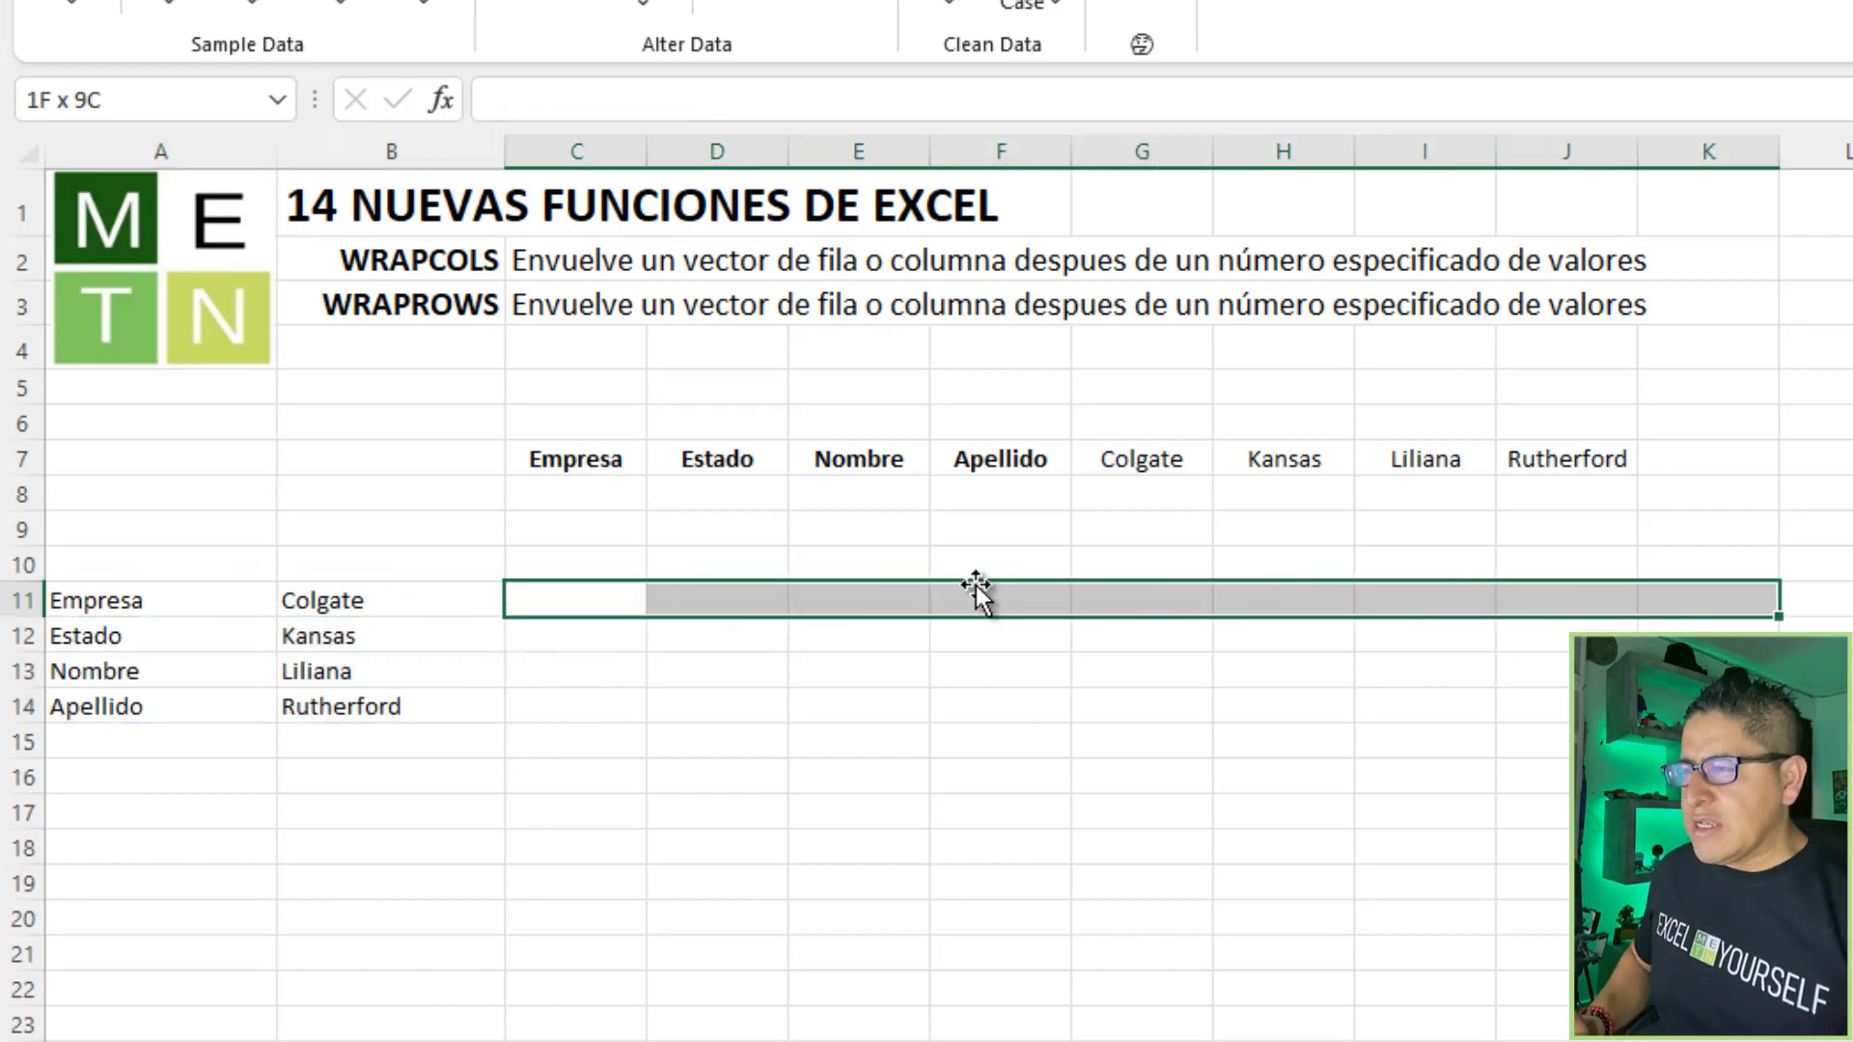
key("Home")
key("Right")
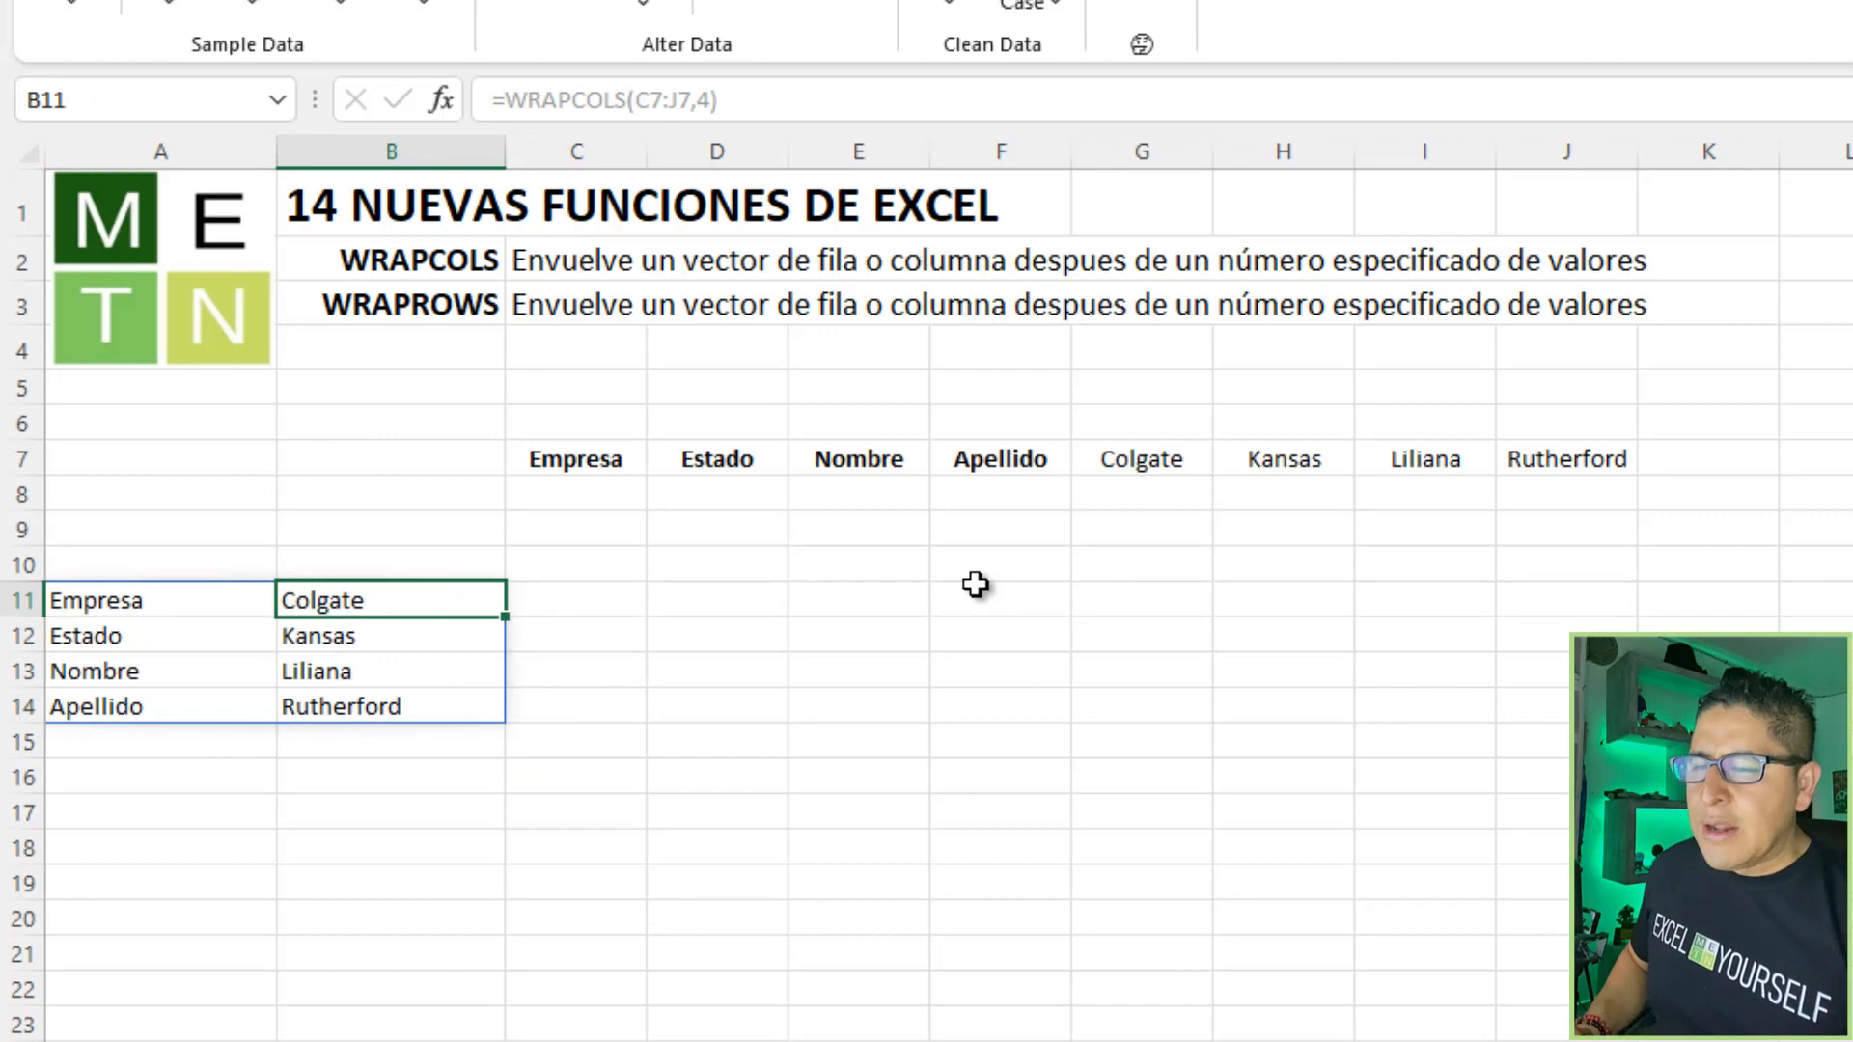
key("Down")
key("Up")
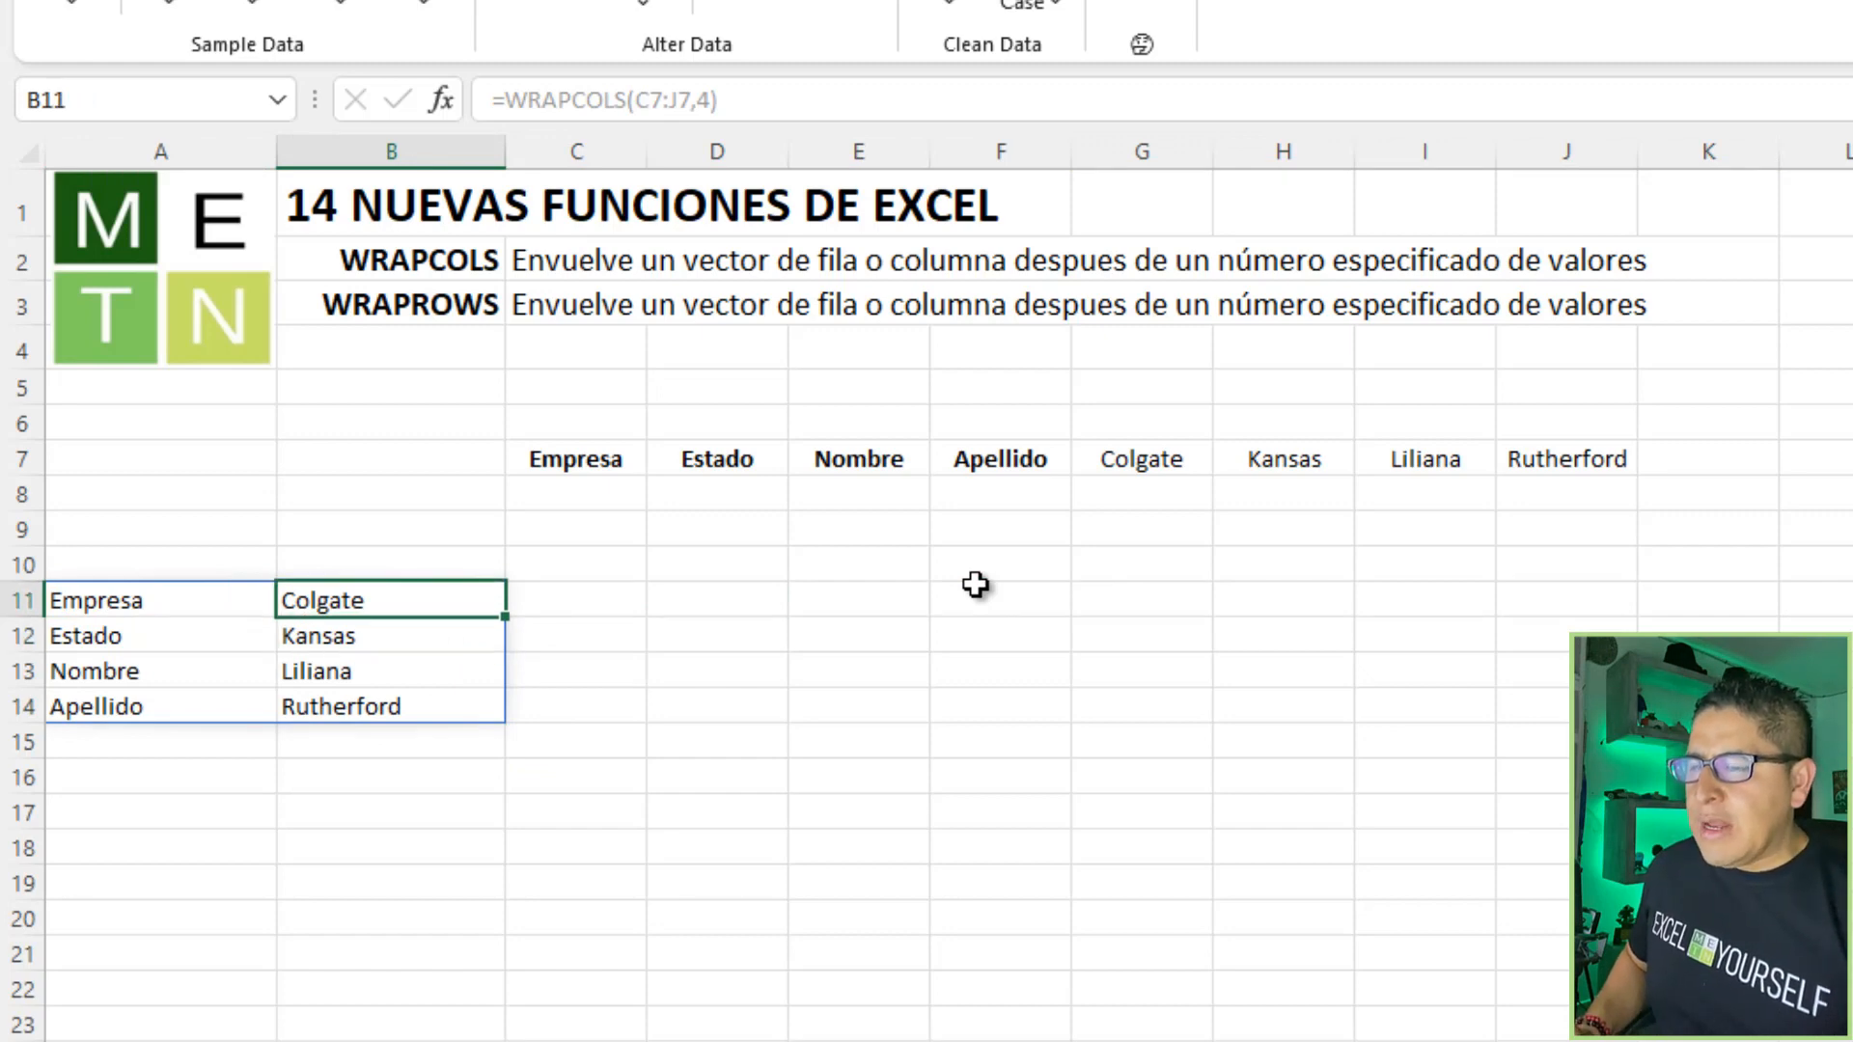
key("Down")
key("Down")
key("Down")
key("Down")
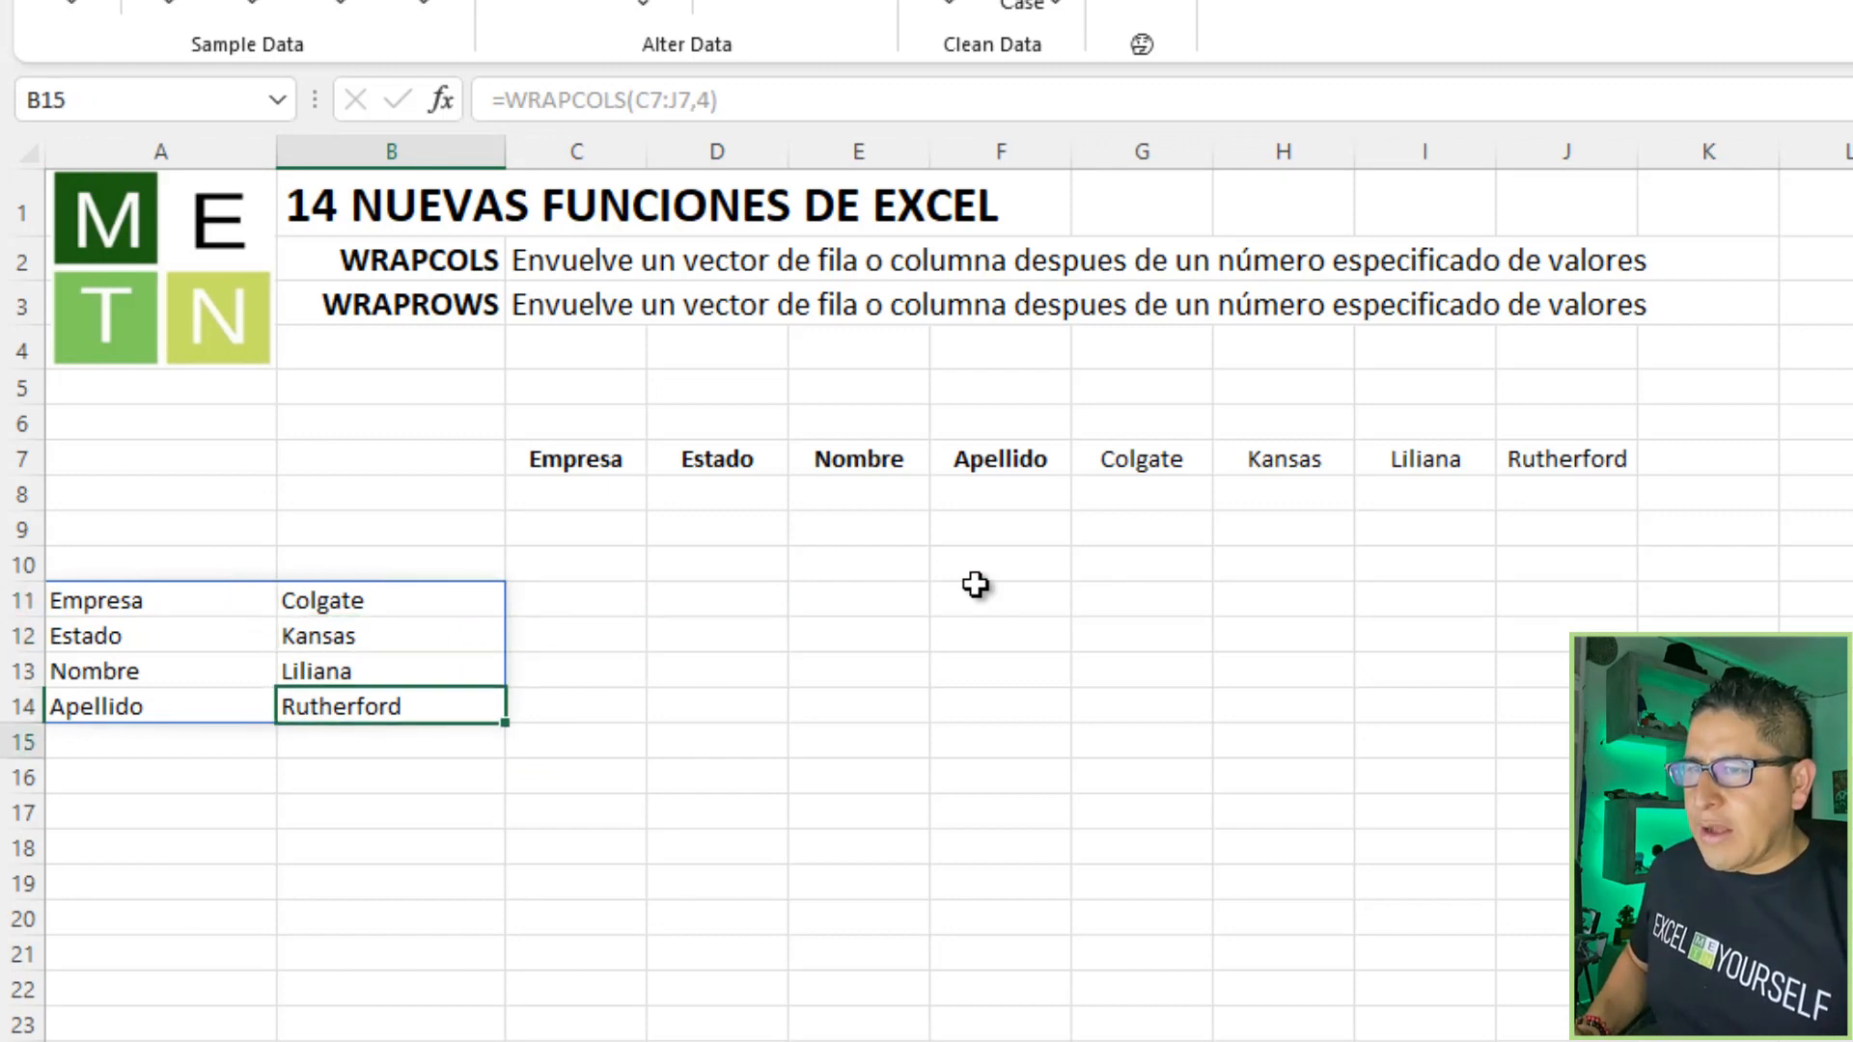
Compare the result with the Colgate source record in G7:J7
key("Up")
key("Up")
key("Up")
key("Up")
key("Up")
key("Up")
key("Up")
key("Up")
key("Up")
key("Right")
key("Right")
key("Right")
key("Right")
key("Right")
key("Down")
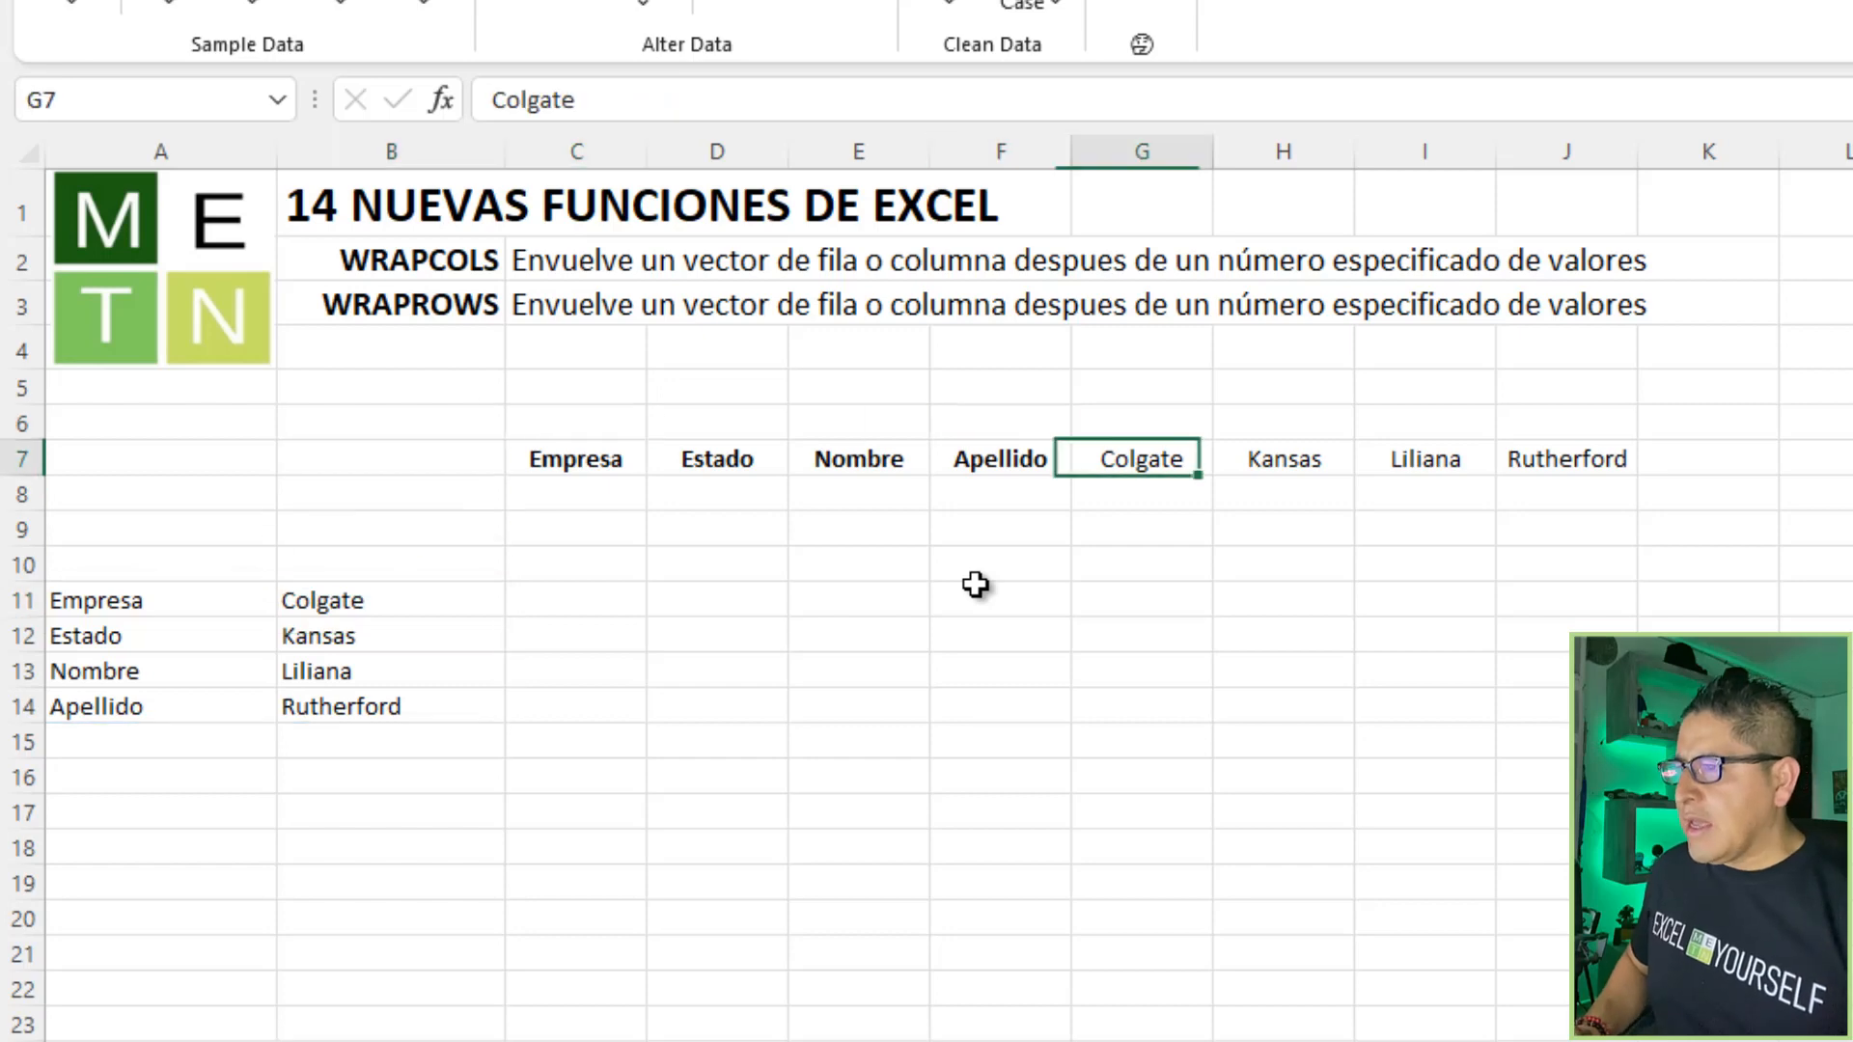
key("shift+Right")
key("shift+Right")
key("shift+Right")
Copy the four-cell Apple record from row 2 and paste it into row 7 starting at K7
key("Right")
key("Right")
key("Right")
key("Right")
key("Up")
key("Up")
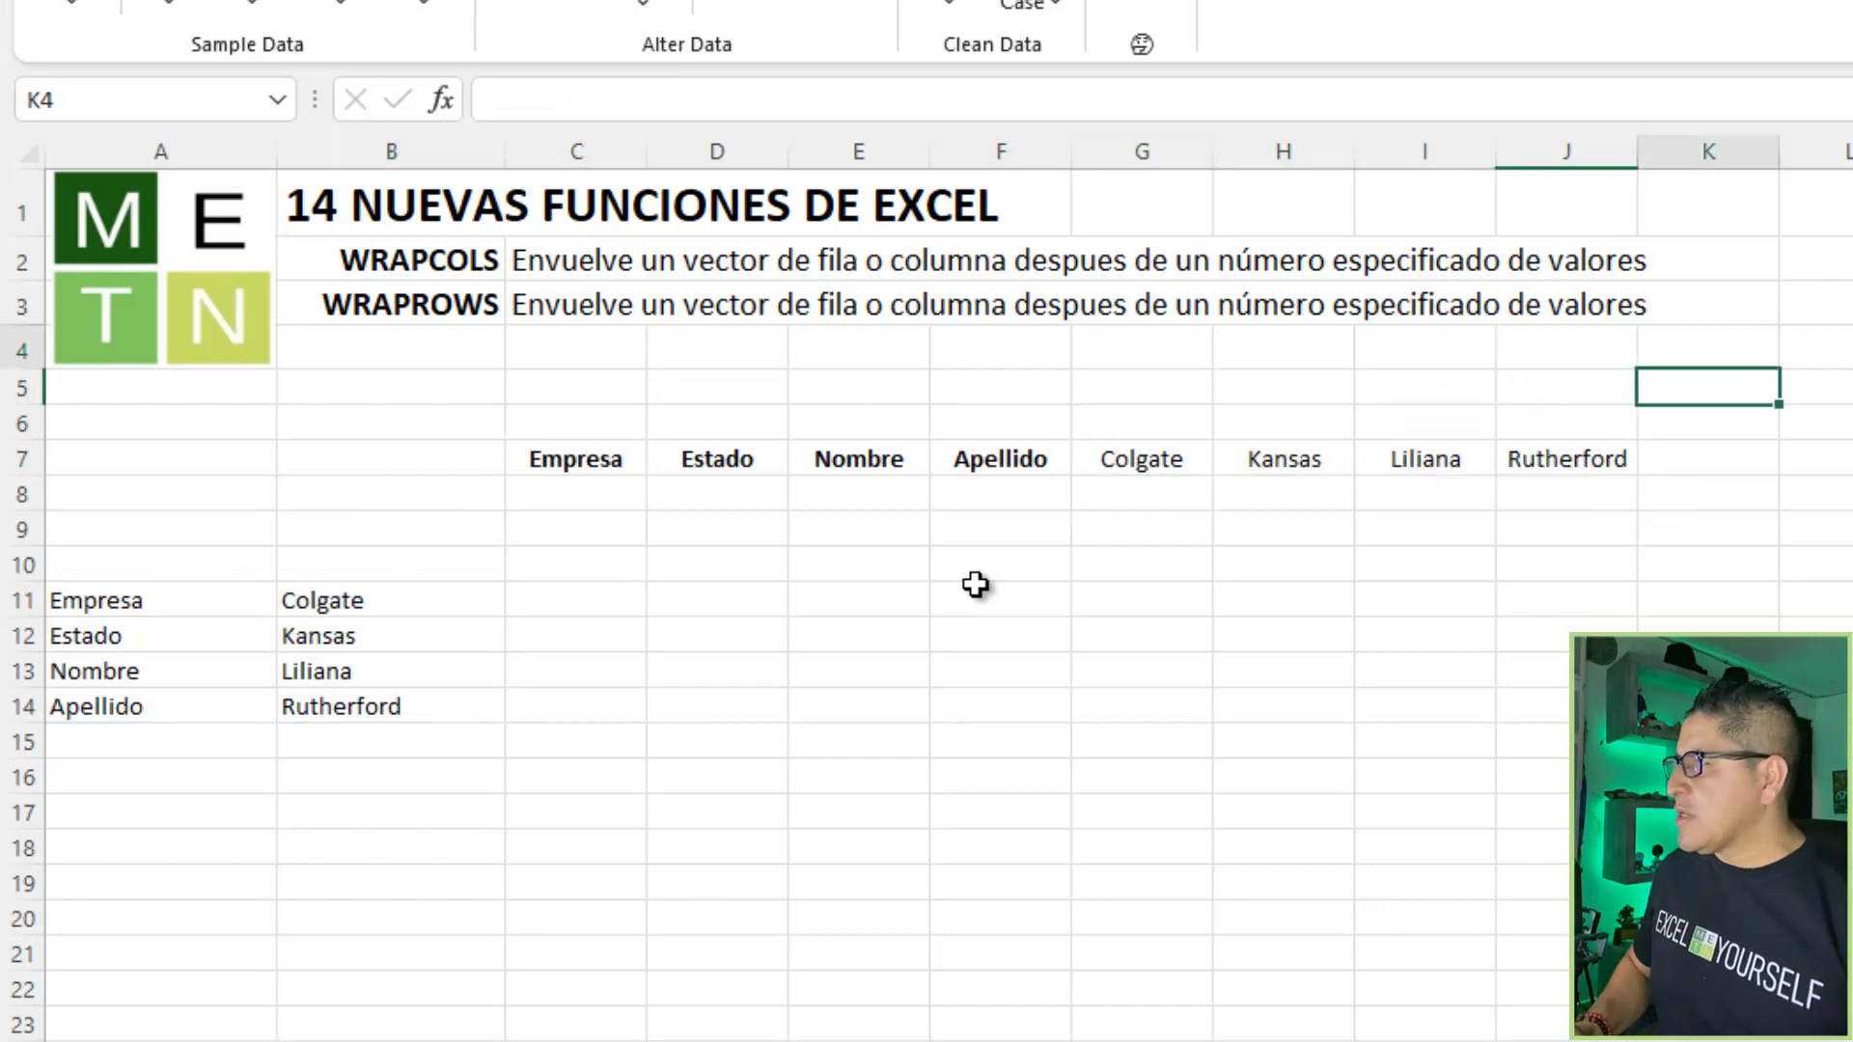
key("Right")
key("Right")
key("Up")
key("Up")
key("Up")
key("shift+Right")
key("shift+Right")
key("shift+Right")
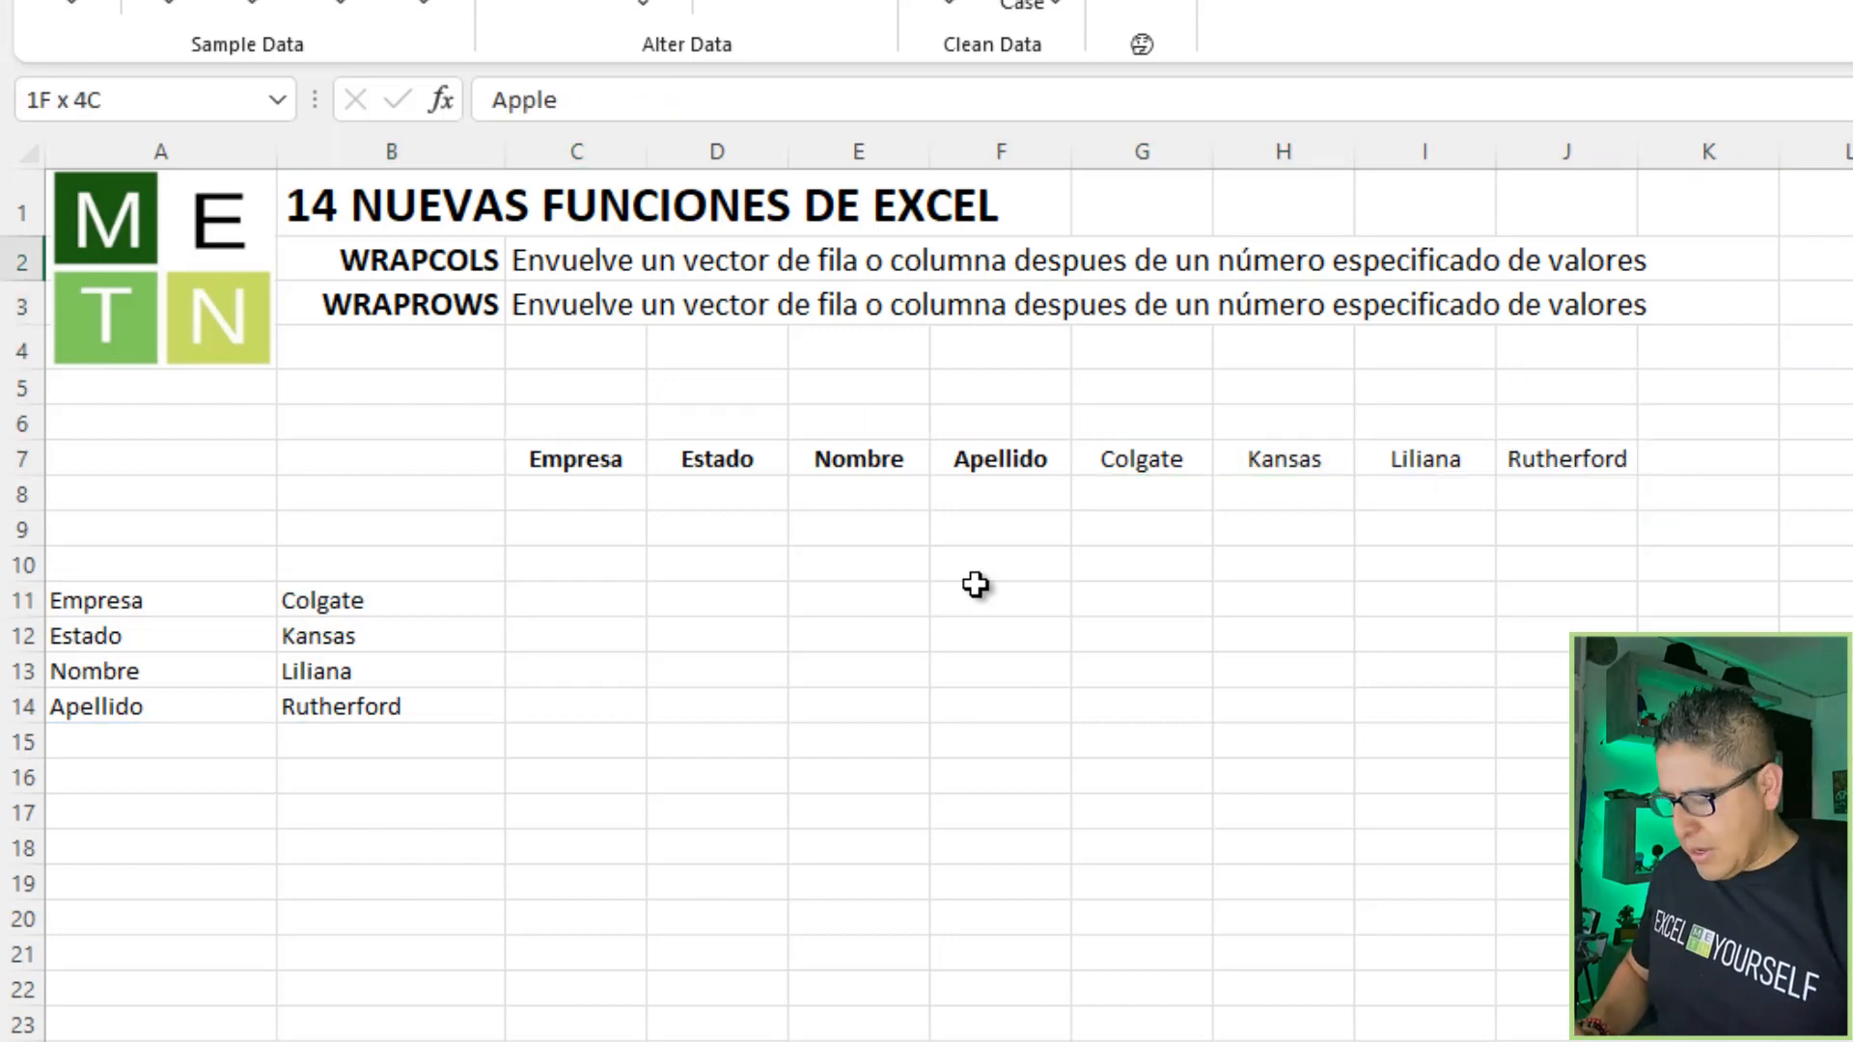
key("Down")
key("Down")
key("Down")
key("Down")
key("Left")
key("Left")
key("Down")
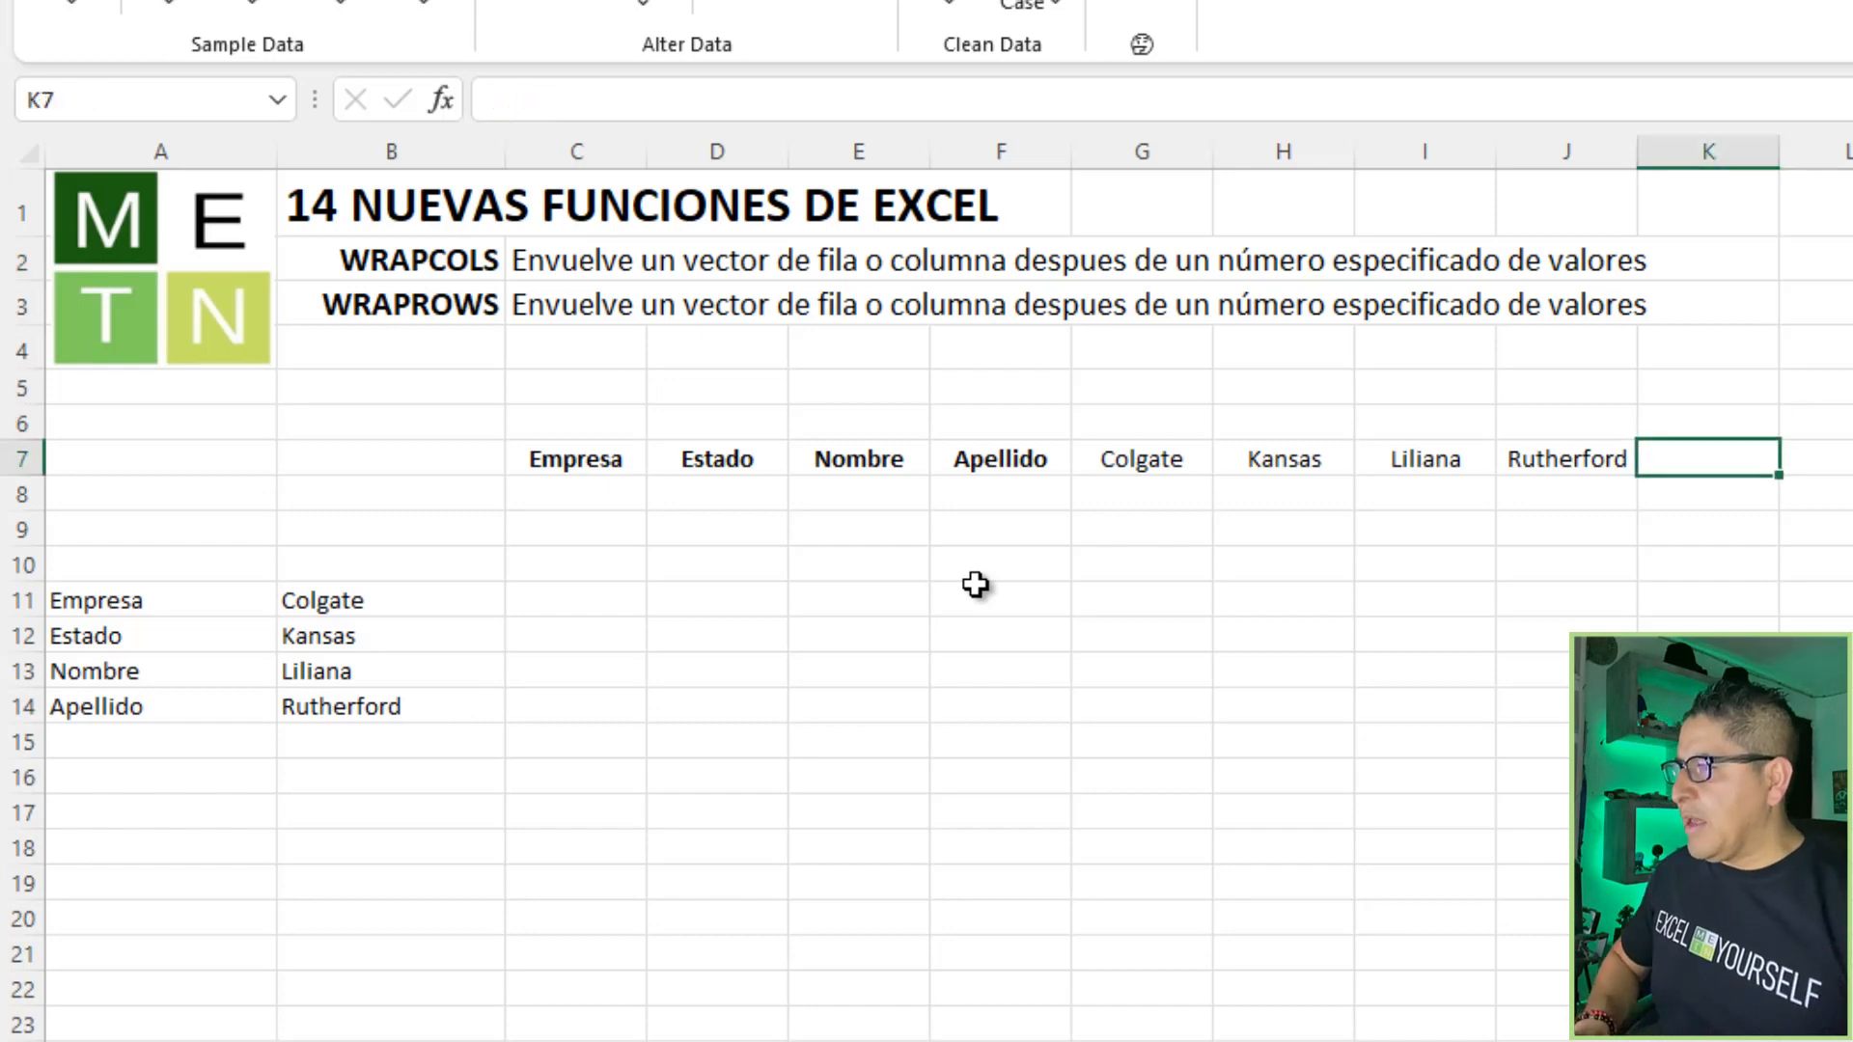
key("ctrl+v")
Extend the vector of the WRAPCOLS formula in A11 to C7:N7 so it covers the Apple record
key("Left")
key("Left")
key("Left")
key("Left")
key("Left")
key("Left")
key("Down")
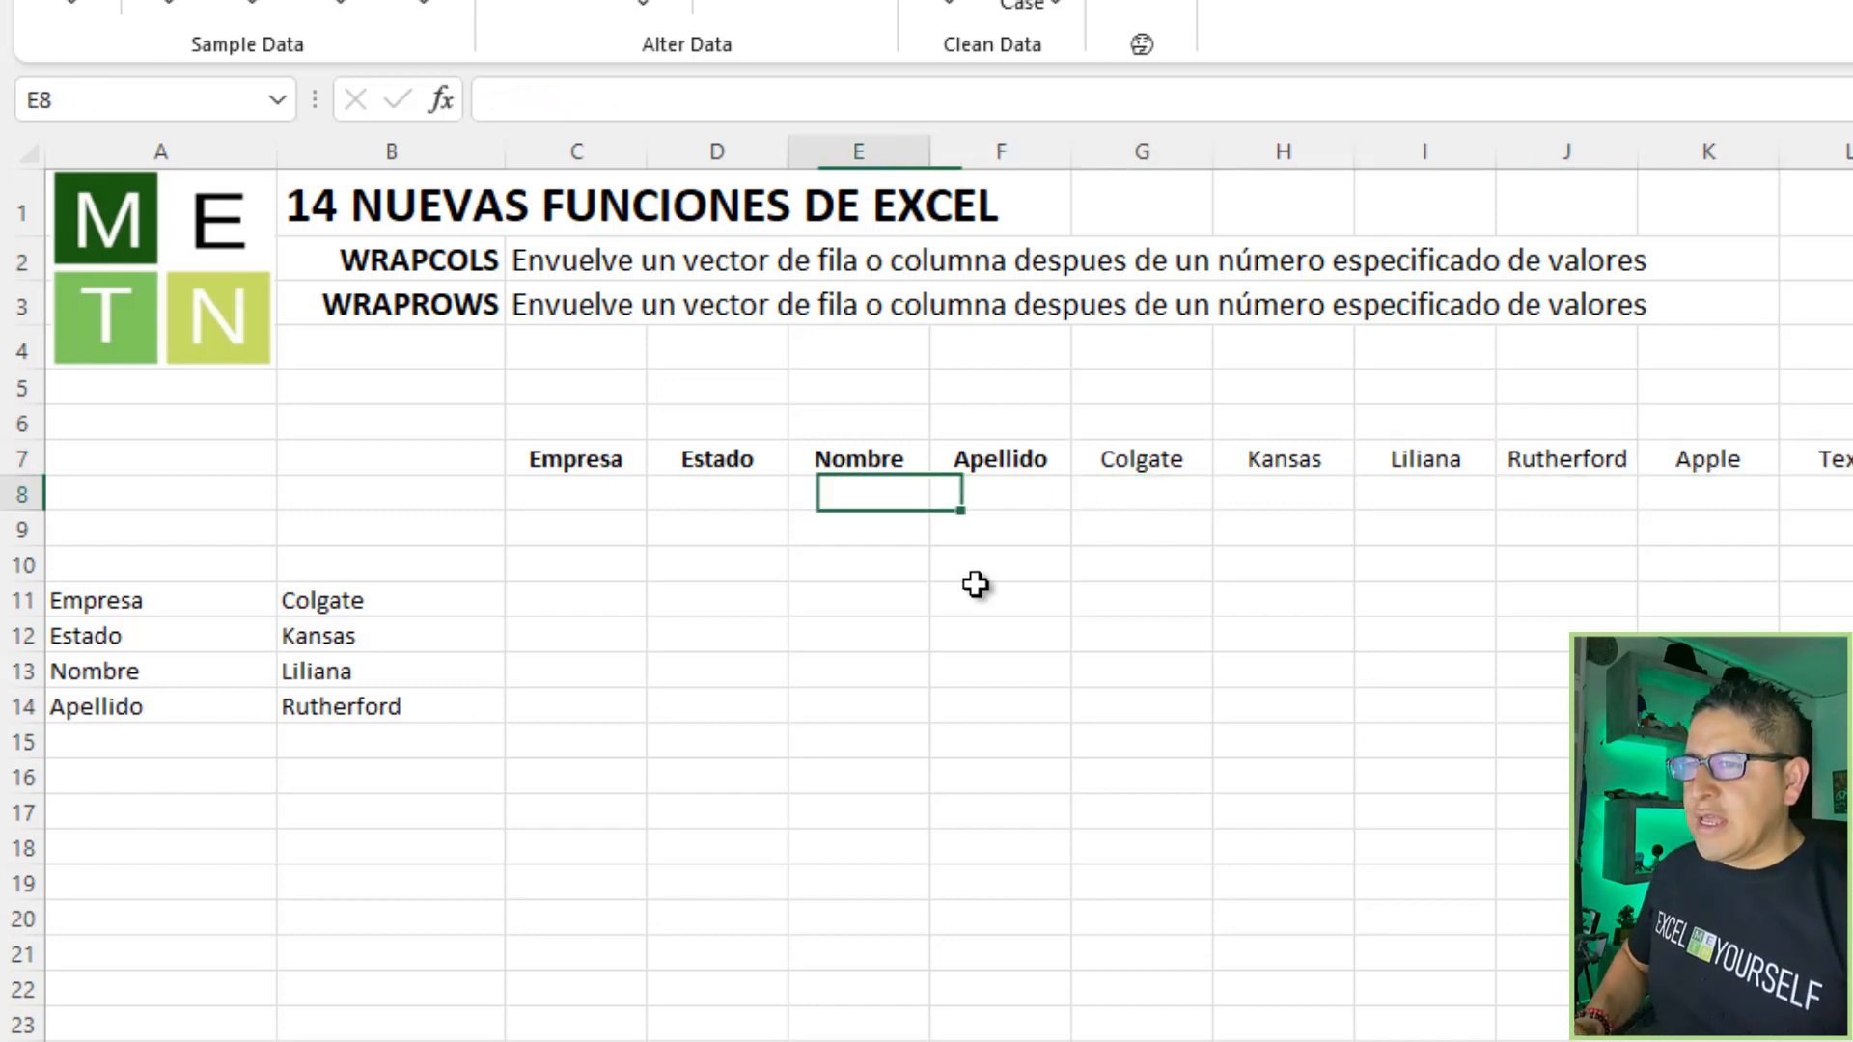
left_click(159, 577)
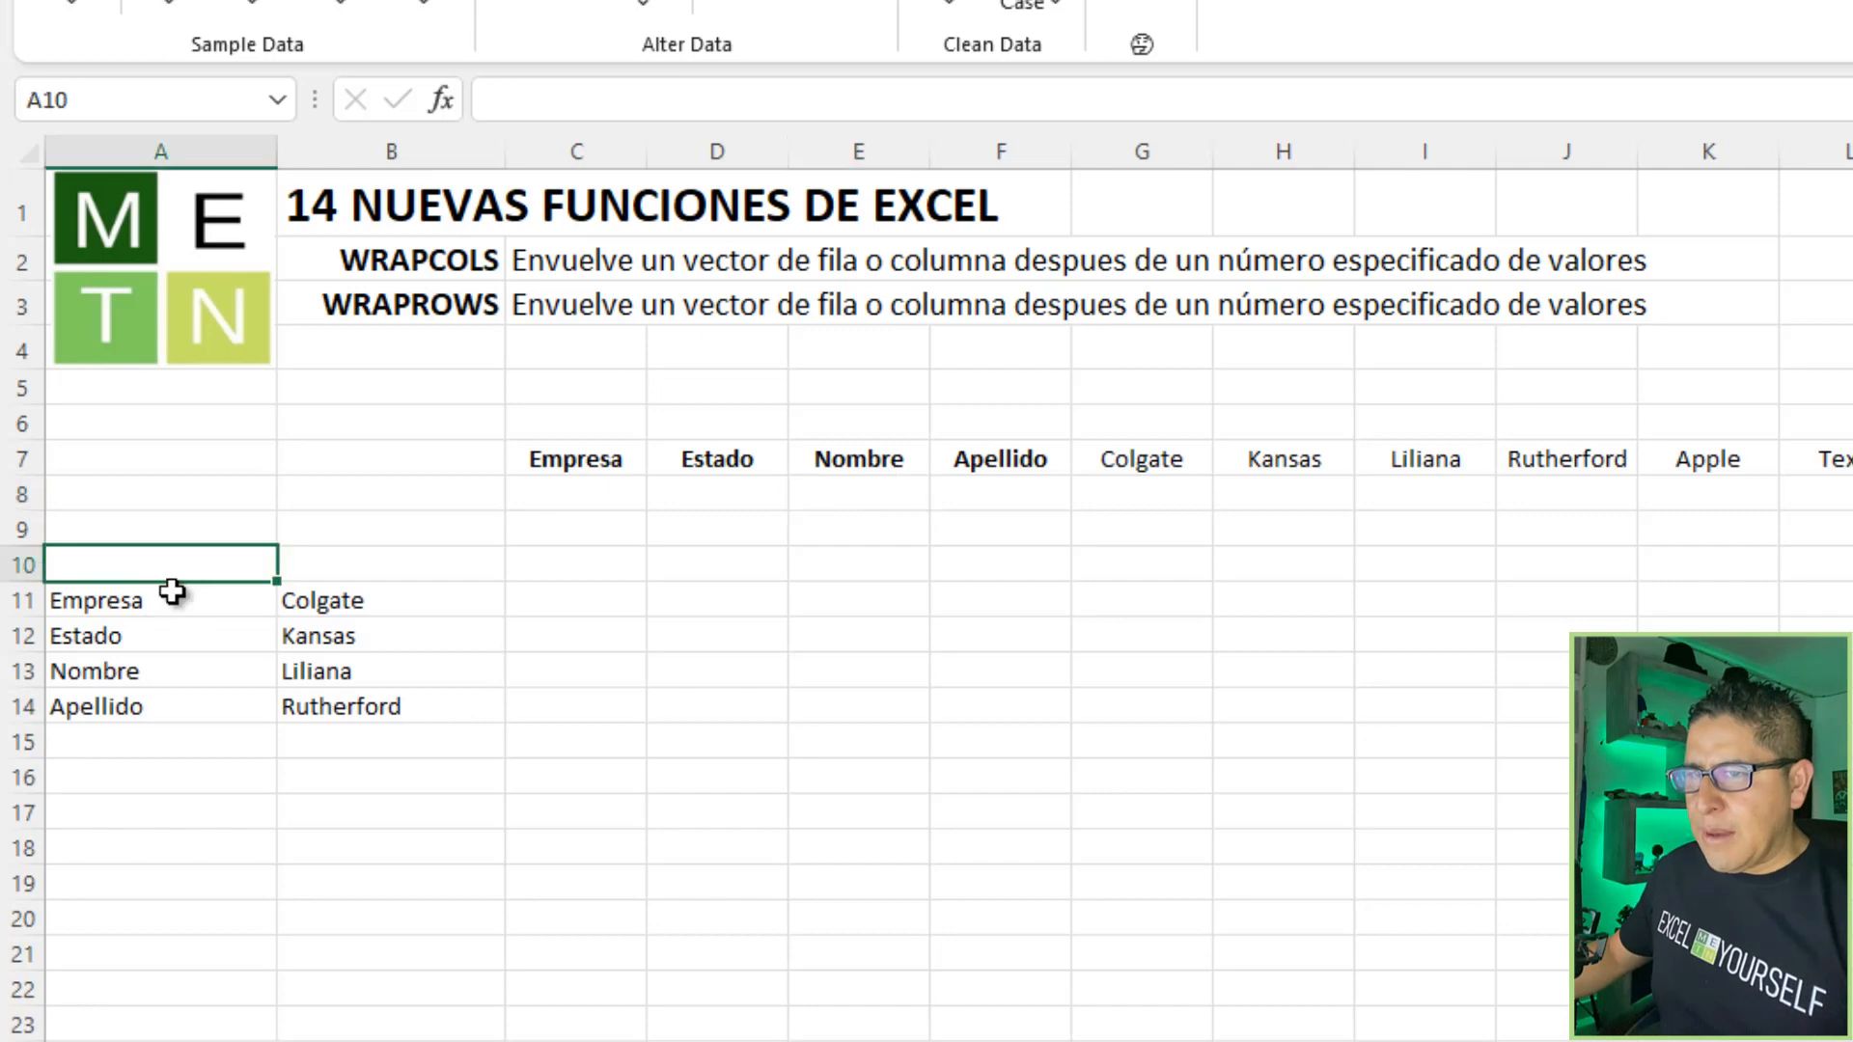
left_click(174, 600)
key("F2")
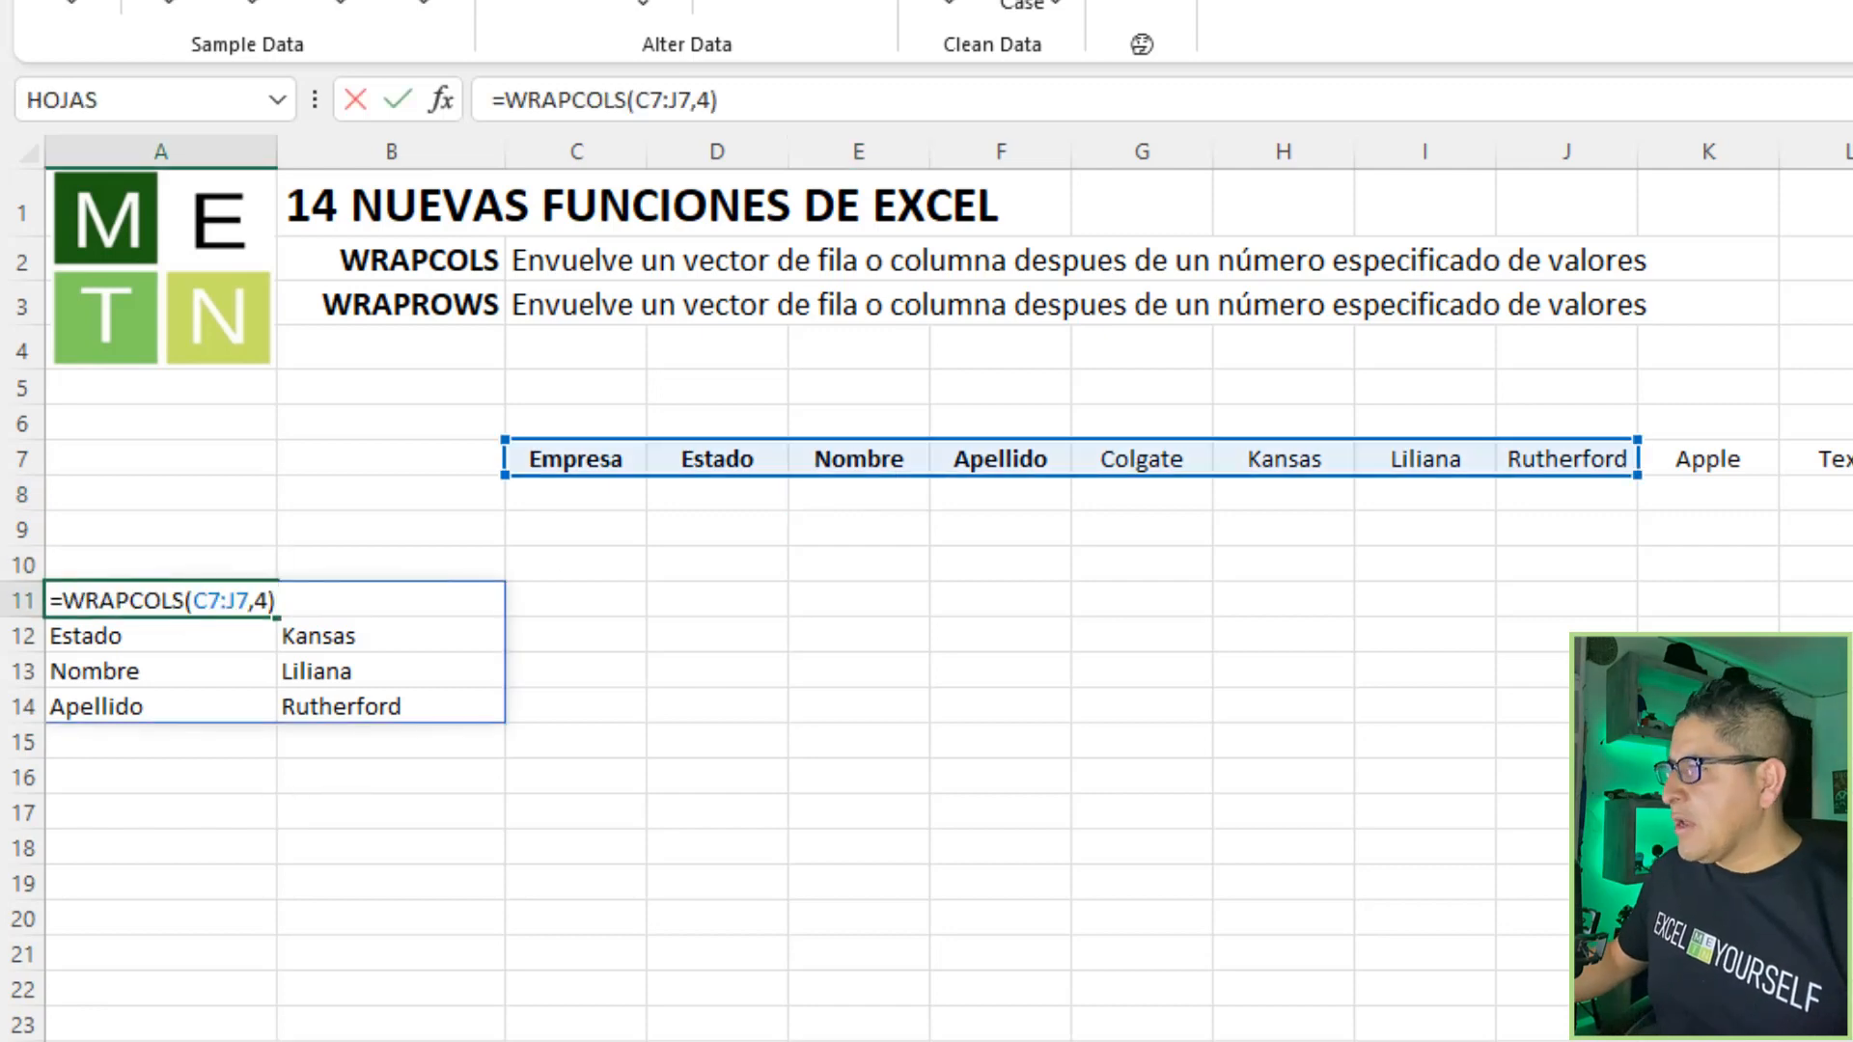
left_click_drag(1637, 479, 1848, 480)
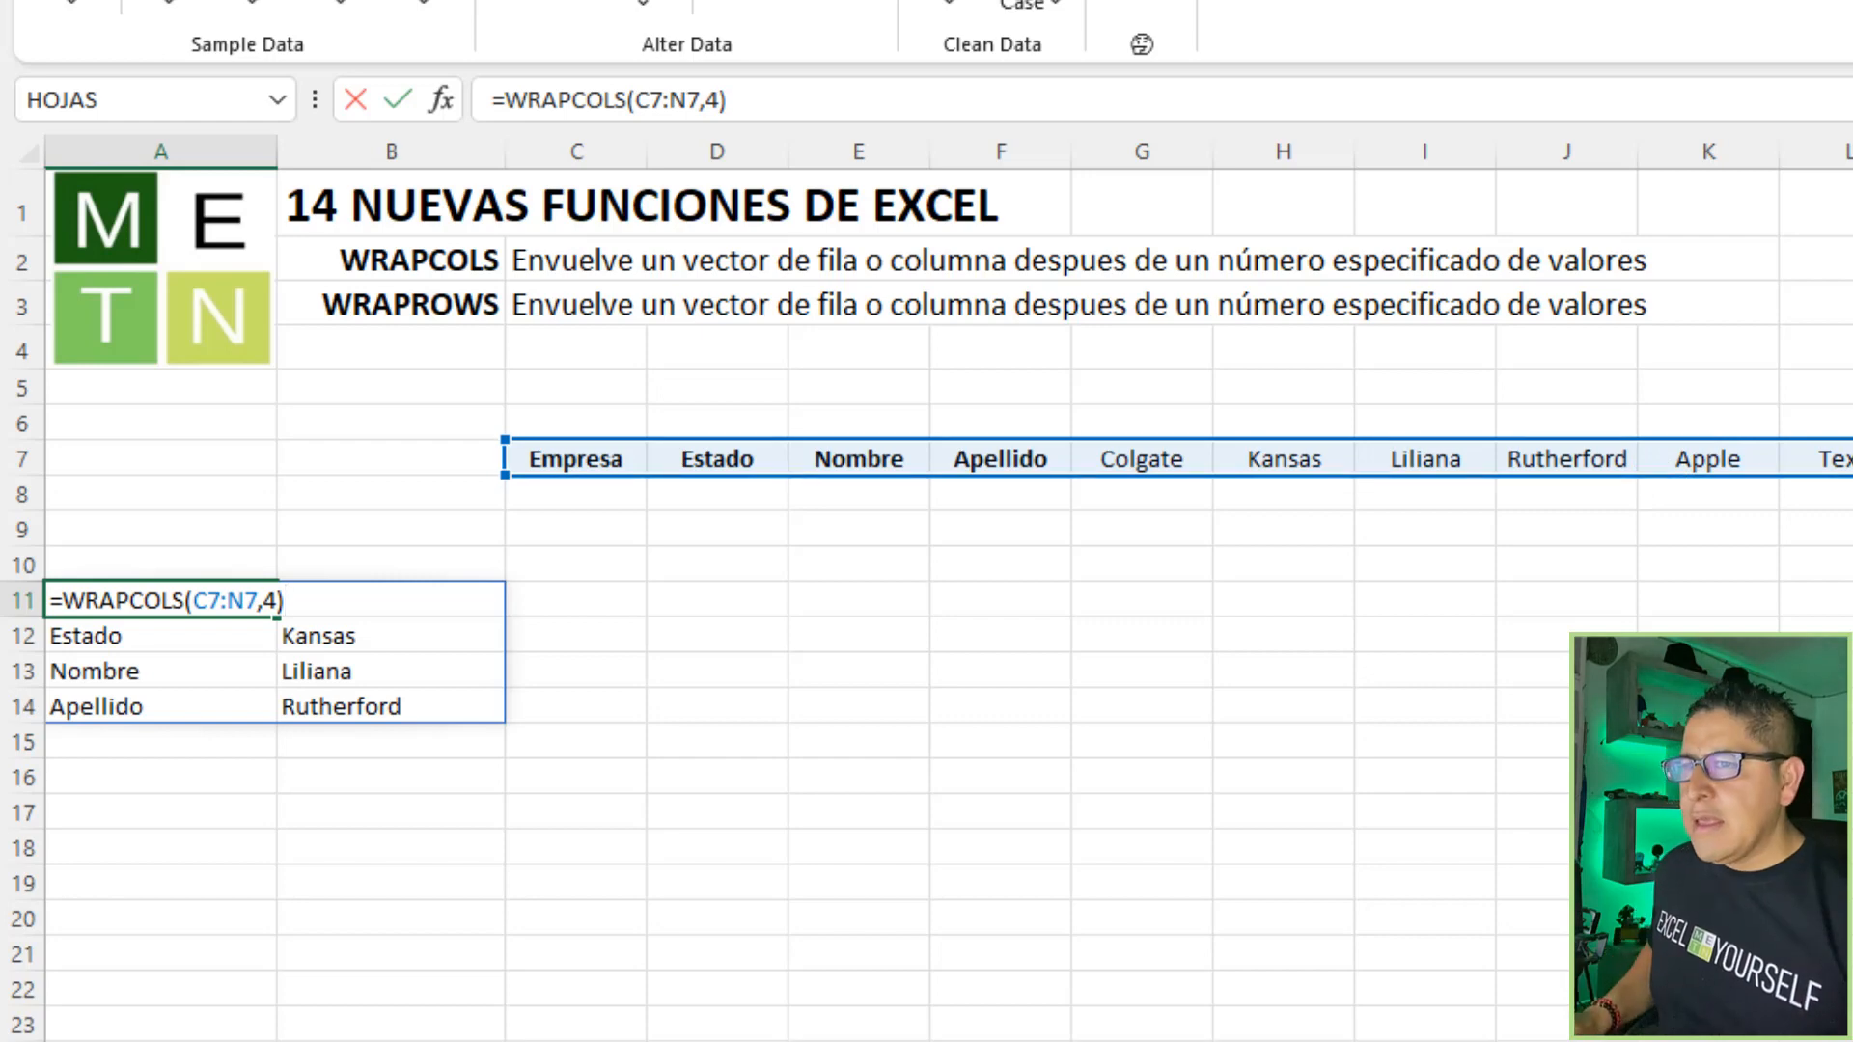
key("Return")
key("Up")
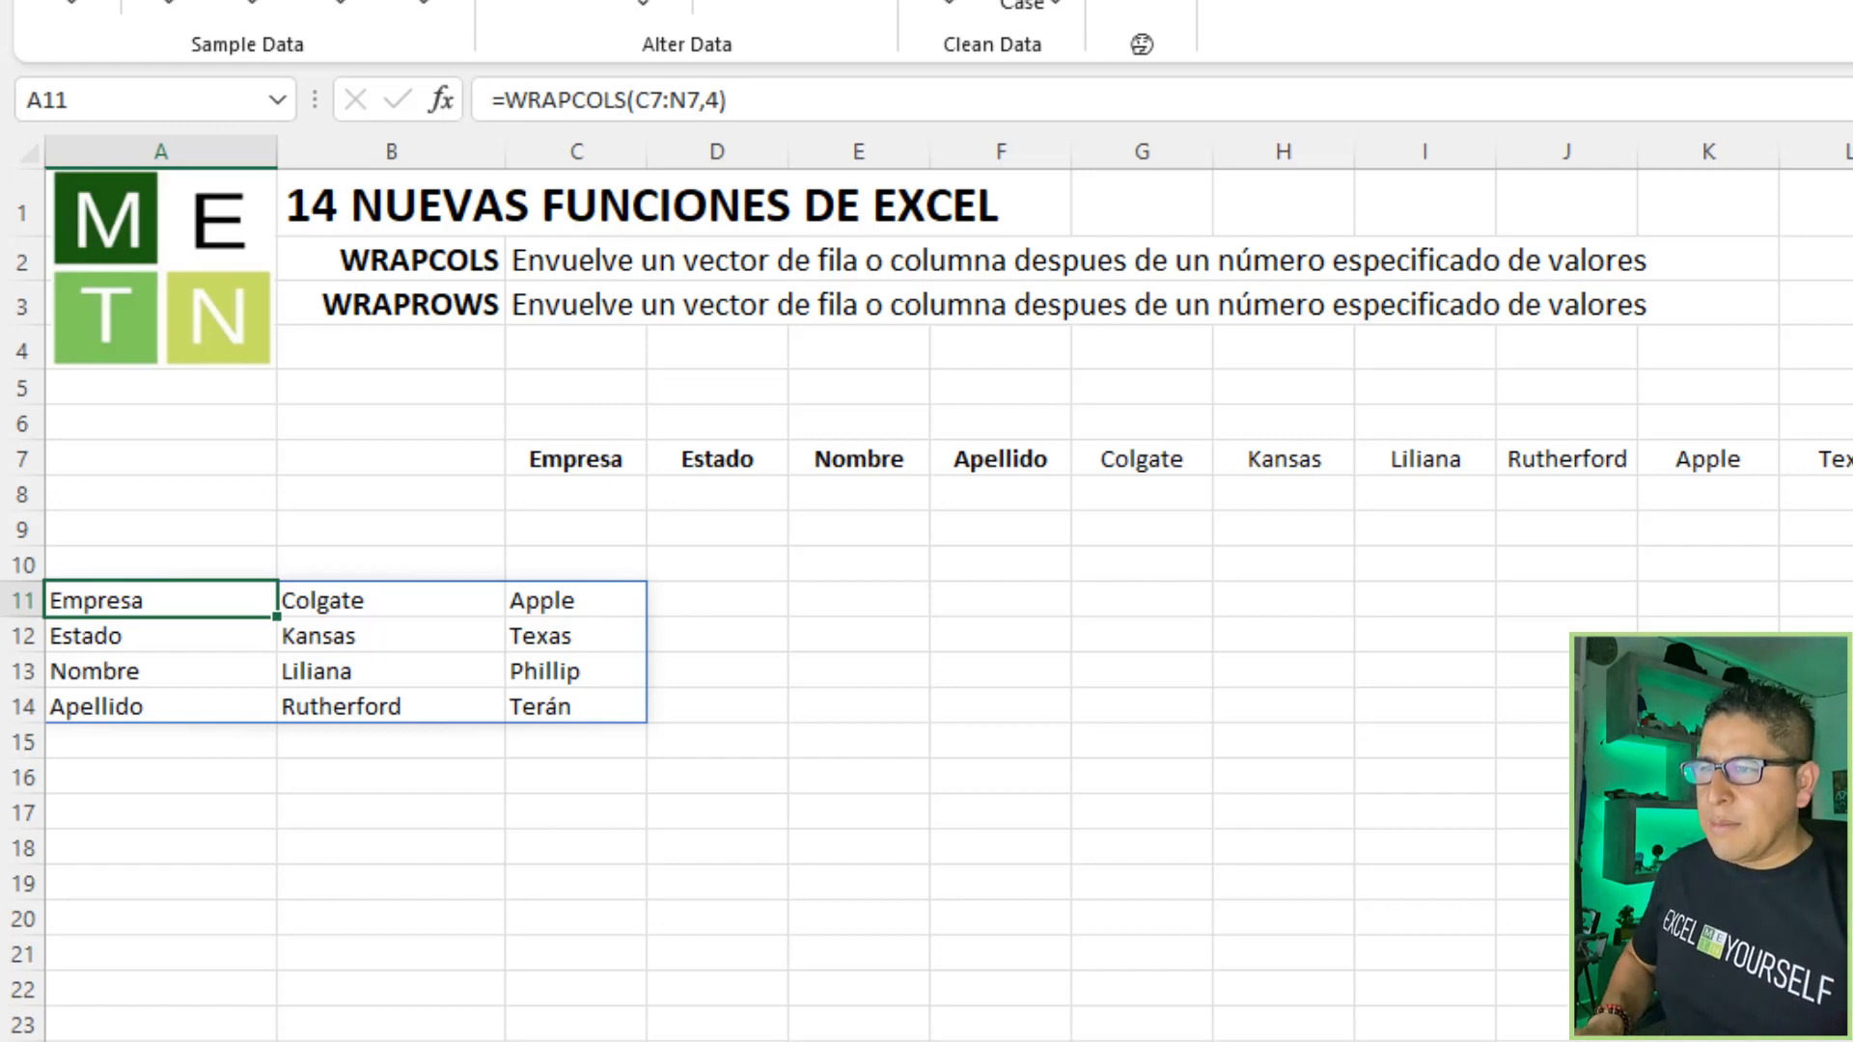
Enter =WRAPROWS(C7:J7,4) in cell A17 to wrap the row 7 values into rows of four
key("Down")
key("Down")
key("Down")
key("Down")
key("Down")
key("Down")
key("Down")
key("Right")
key("Up")
key("Left")
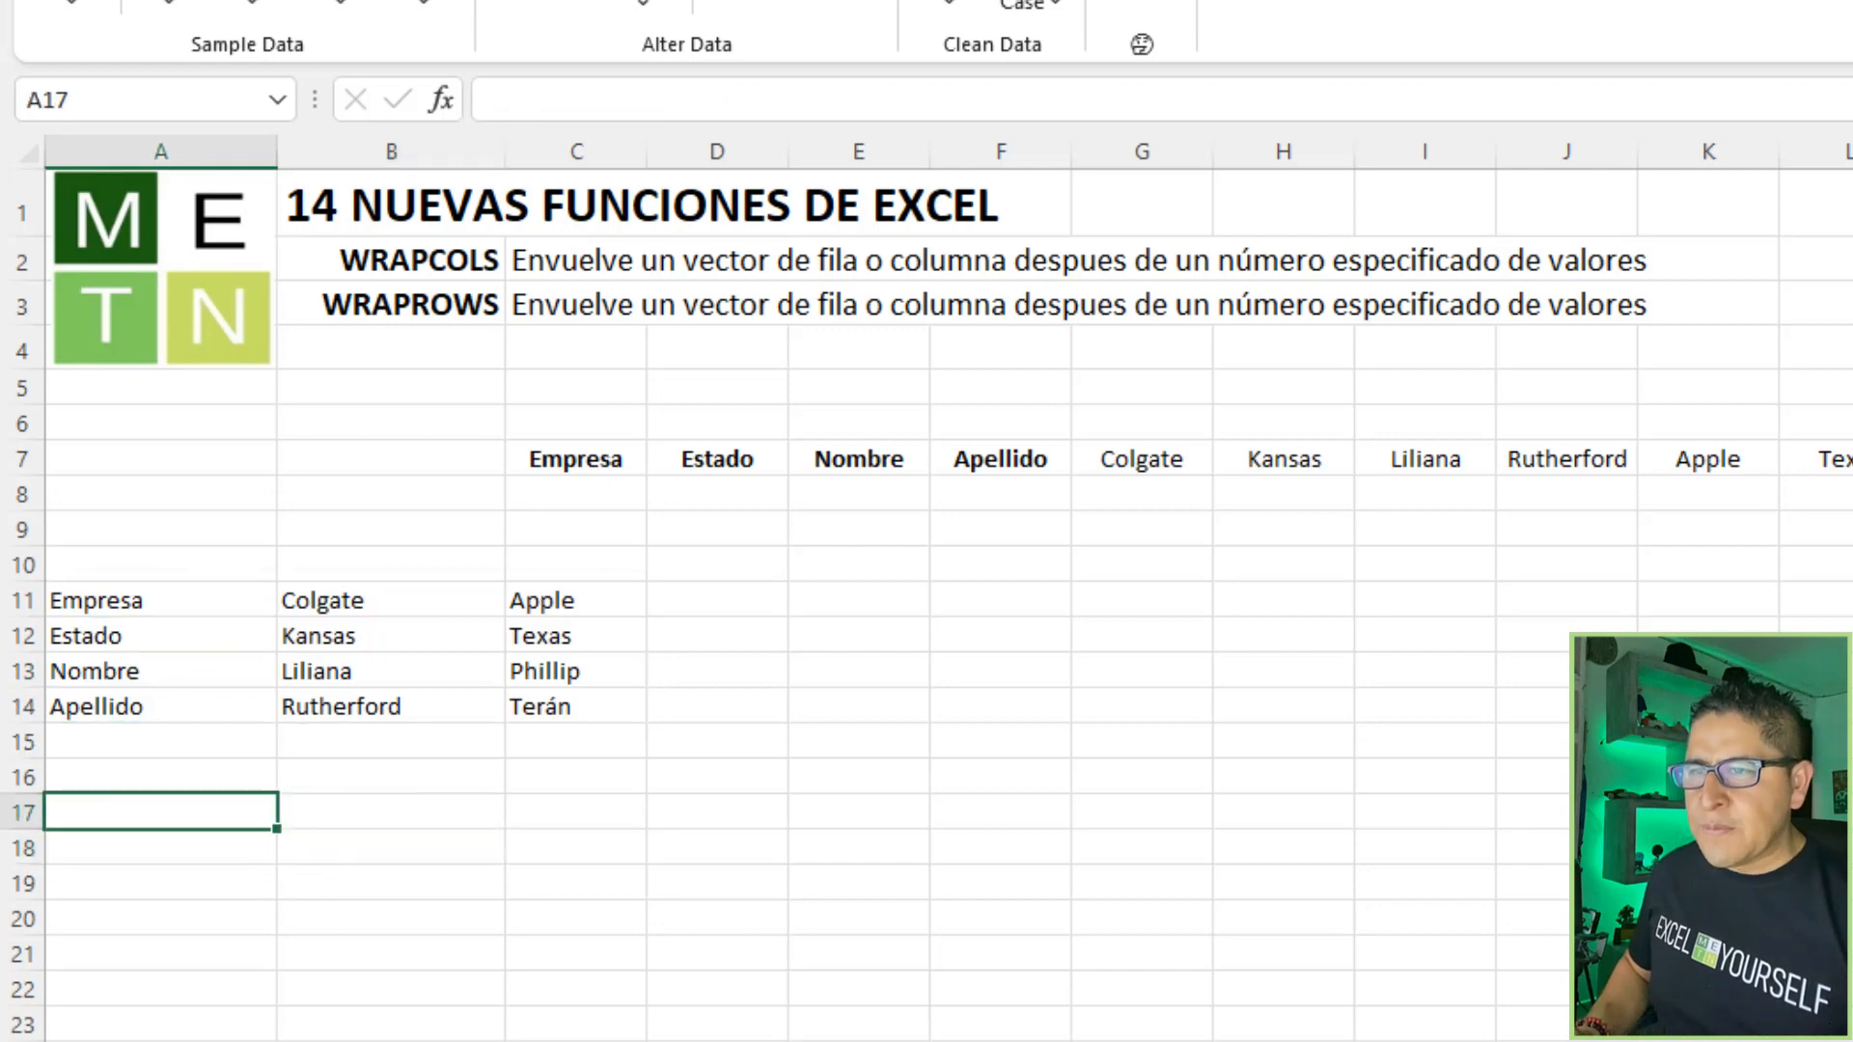
type("=wra")
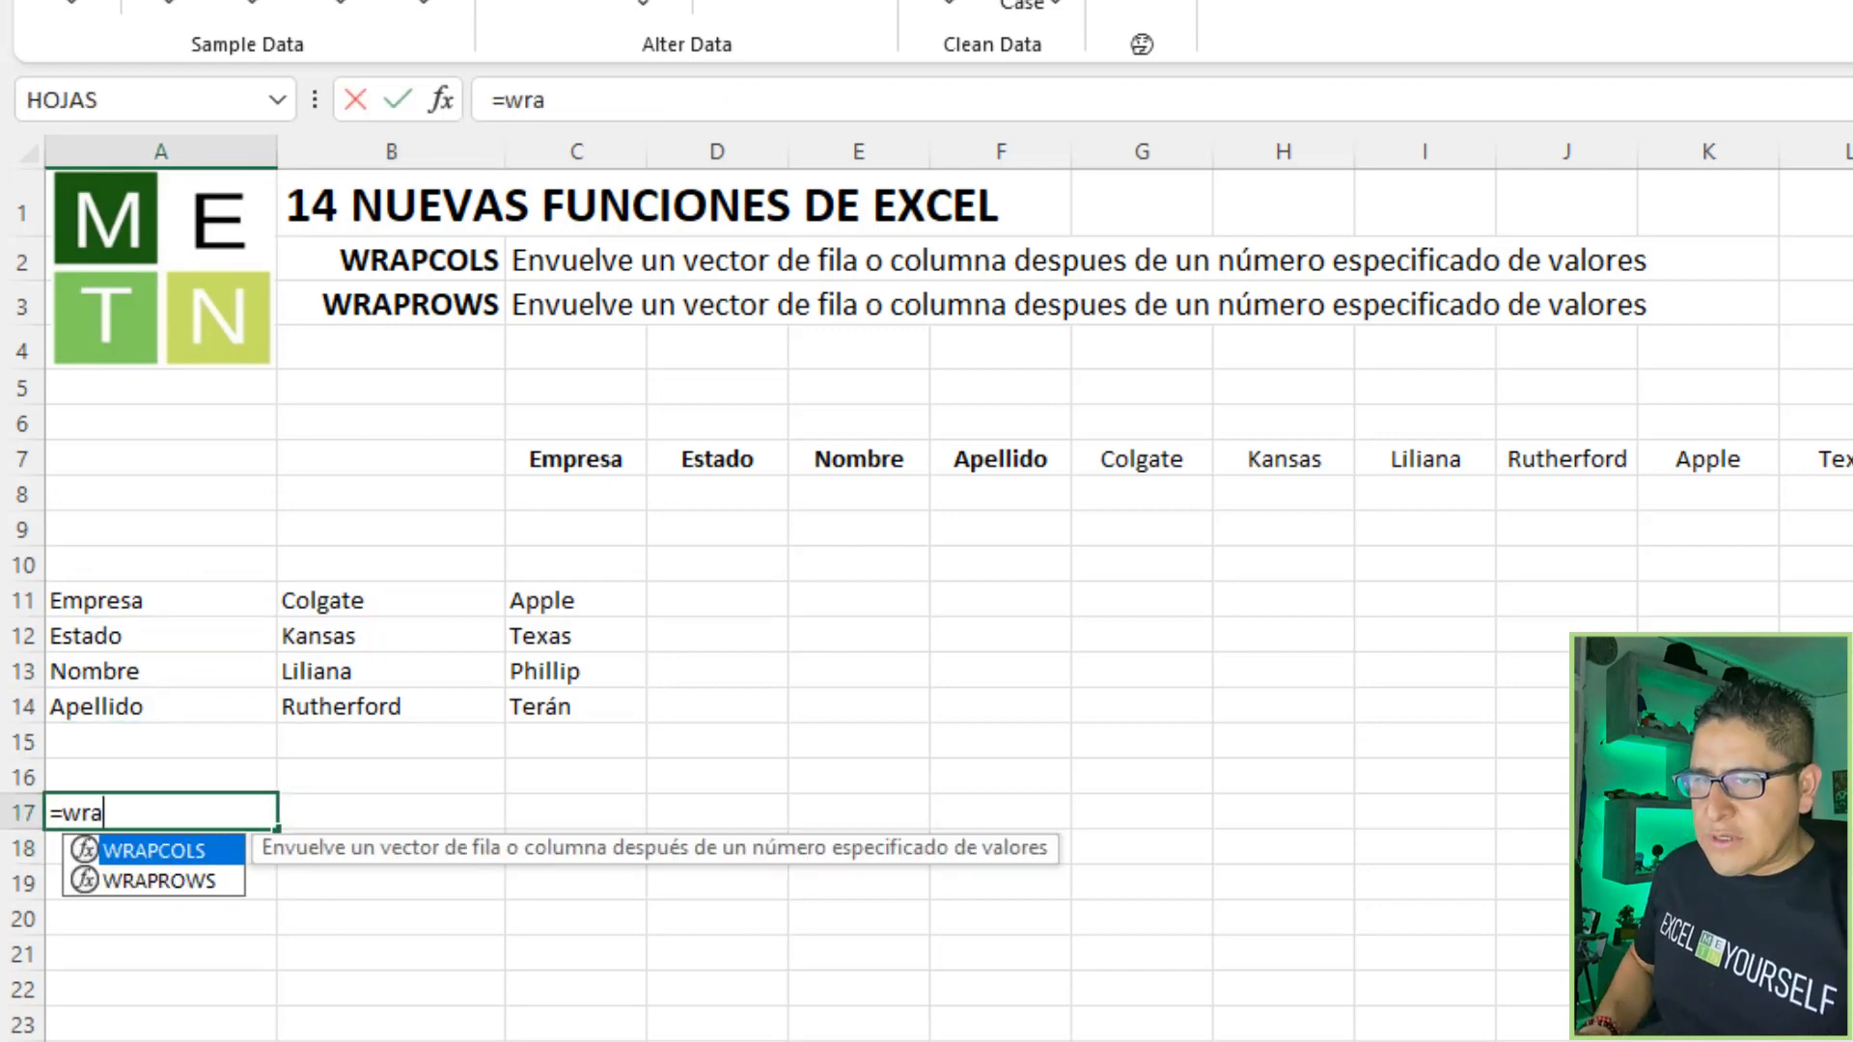
key("Down")
key("Tab")
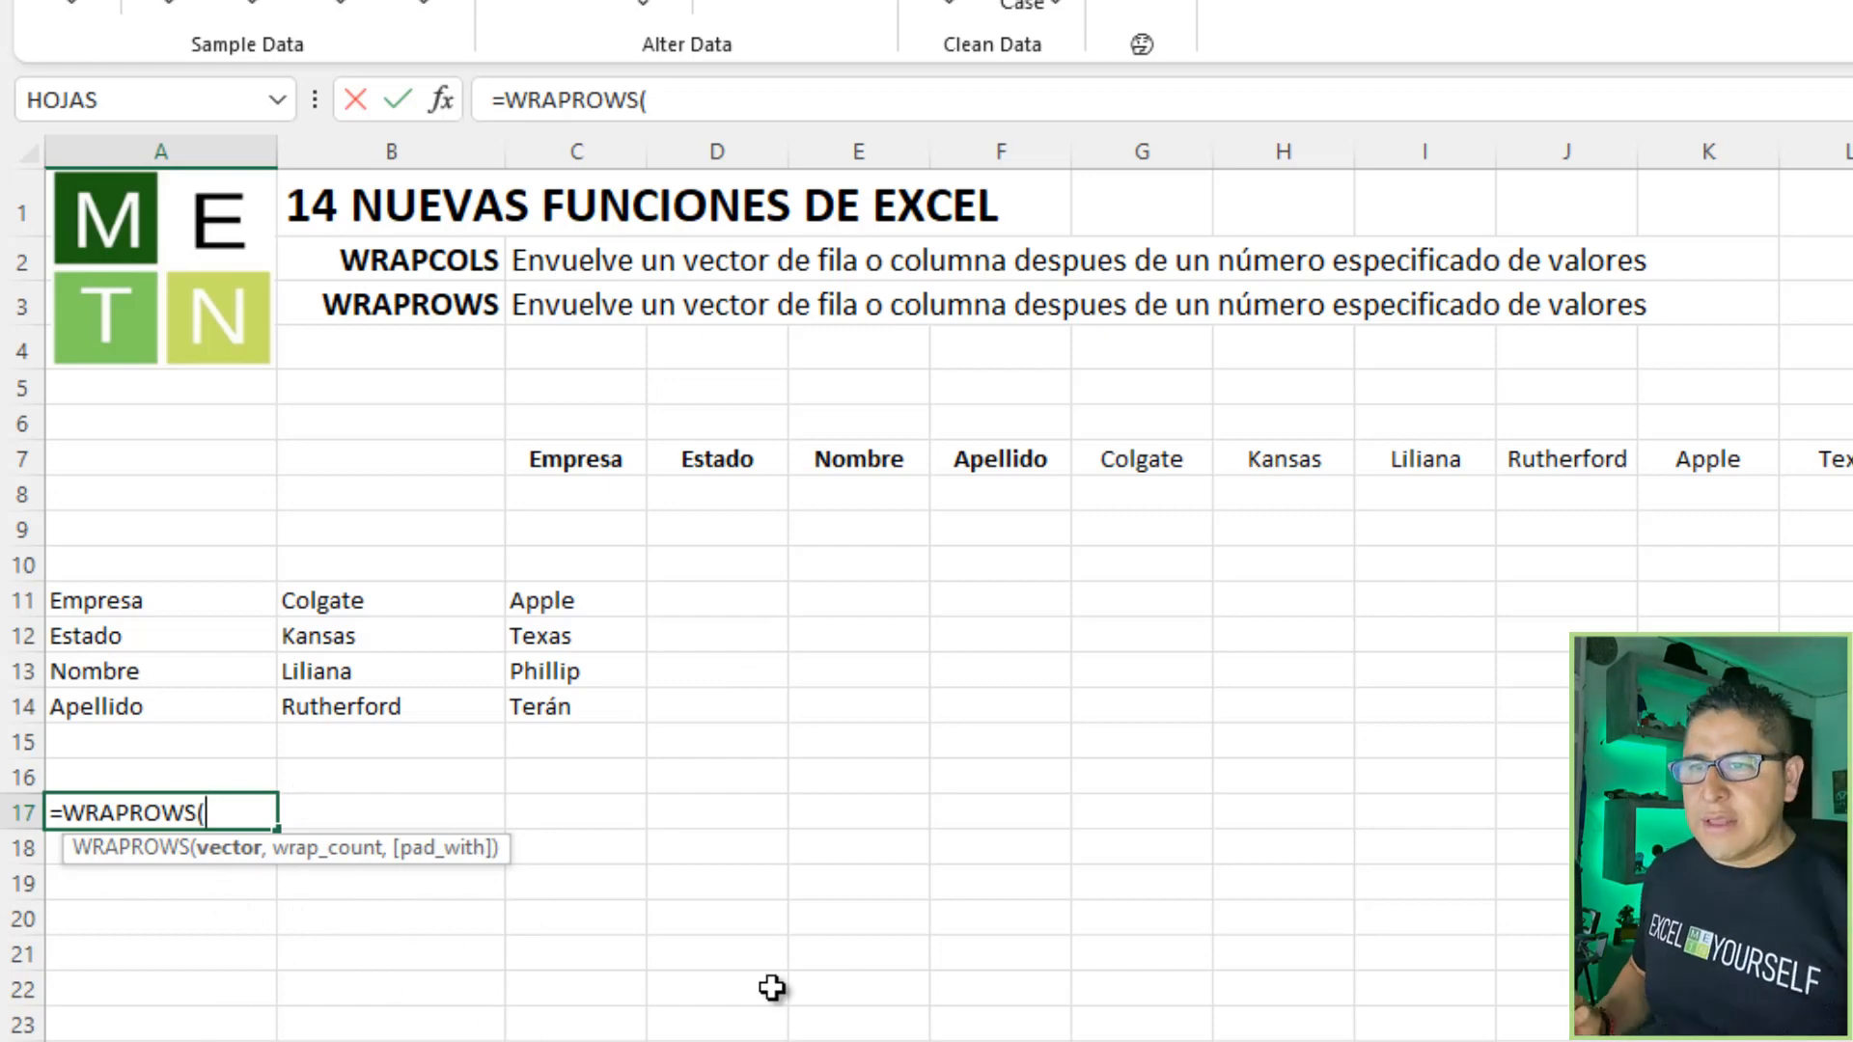
left_click(577, 454)
left_click_drag(577, 452, 1618, 473)
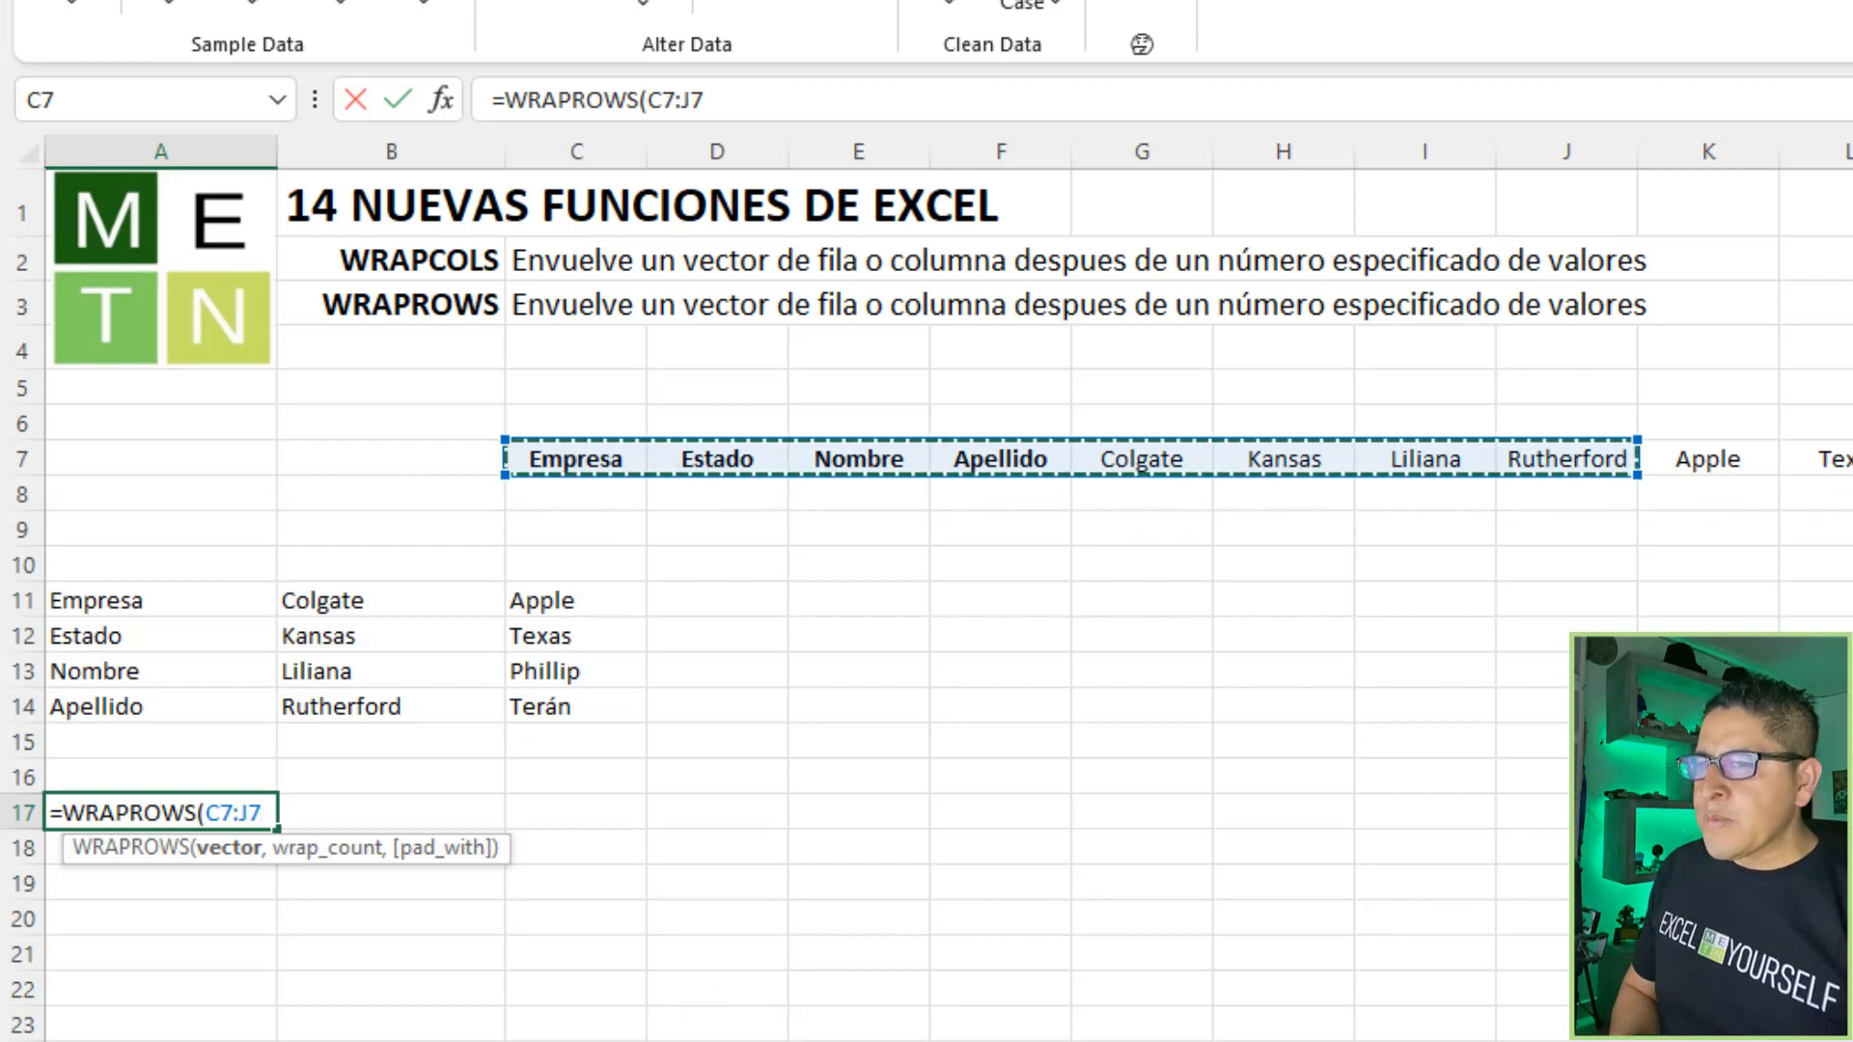
type(",")
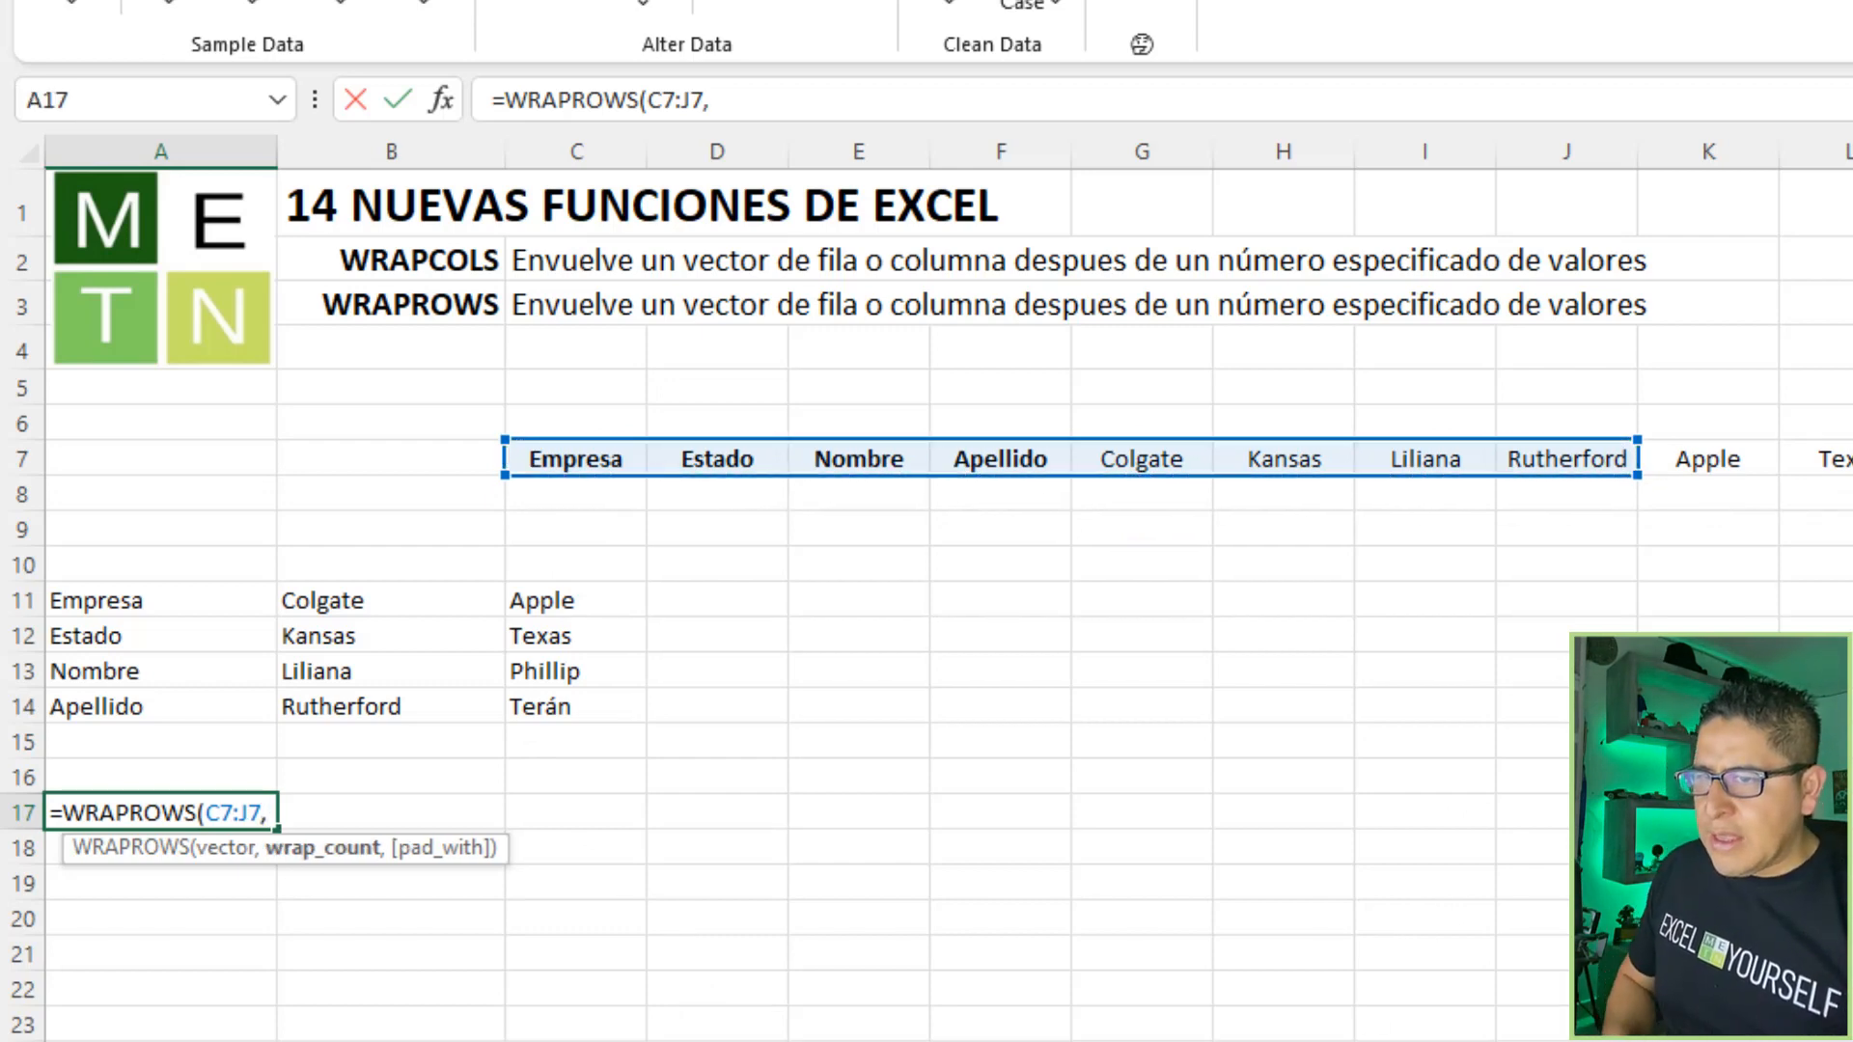
type("4")
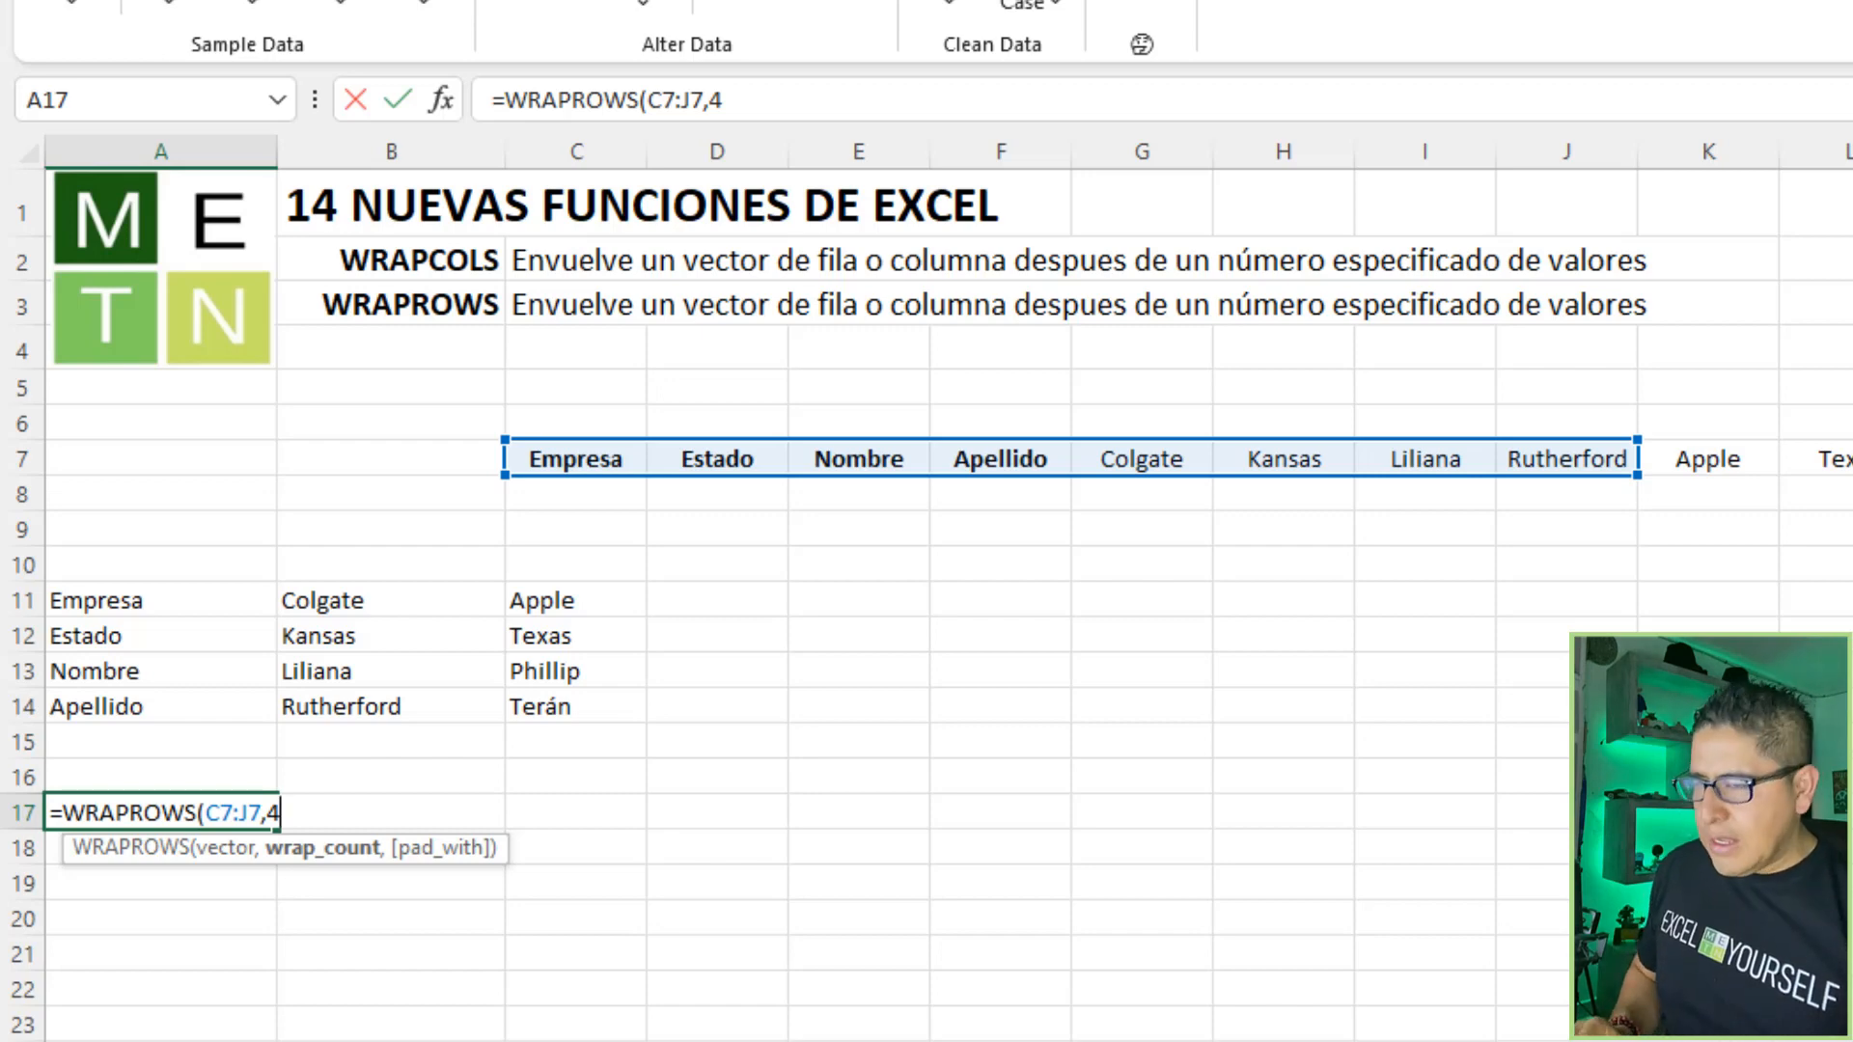
type(")")
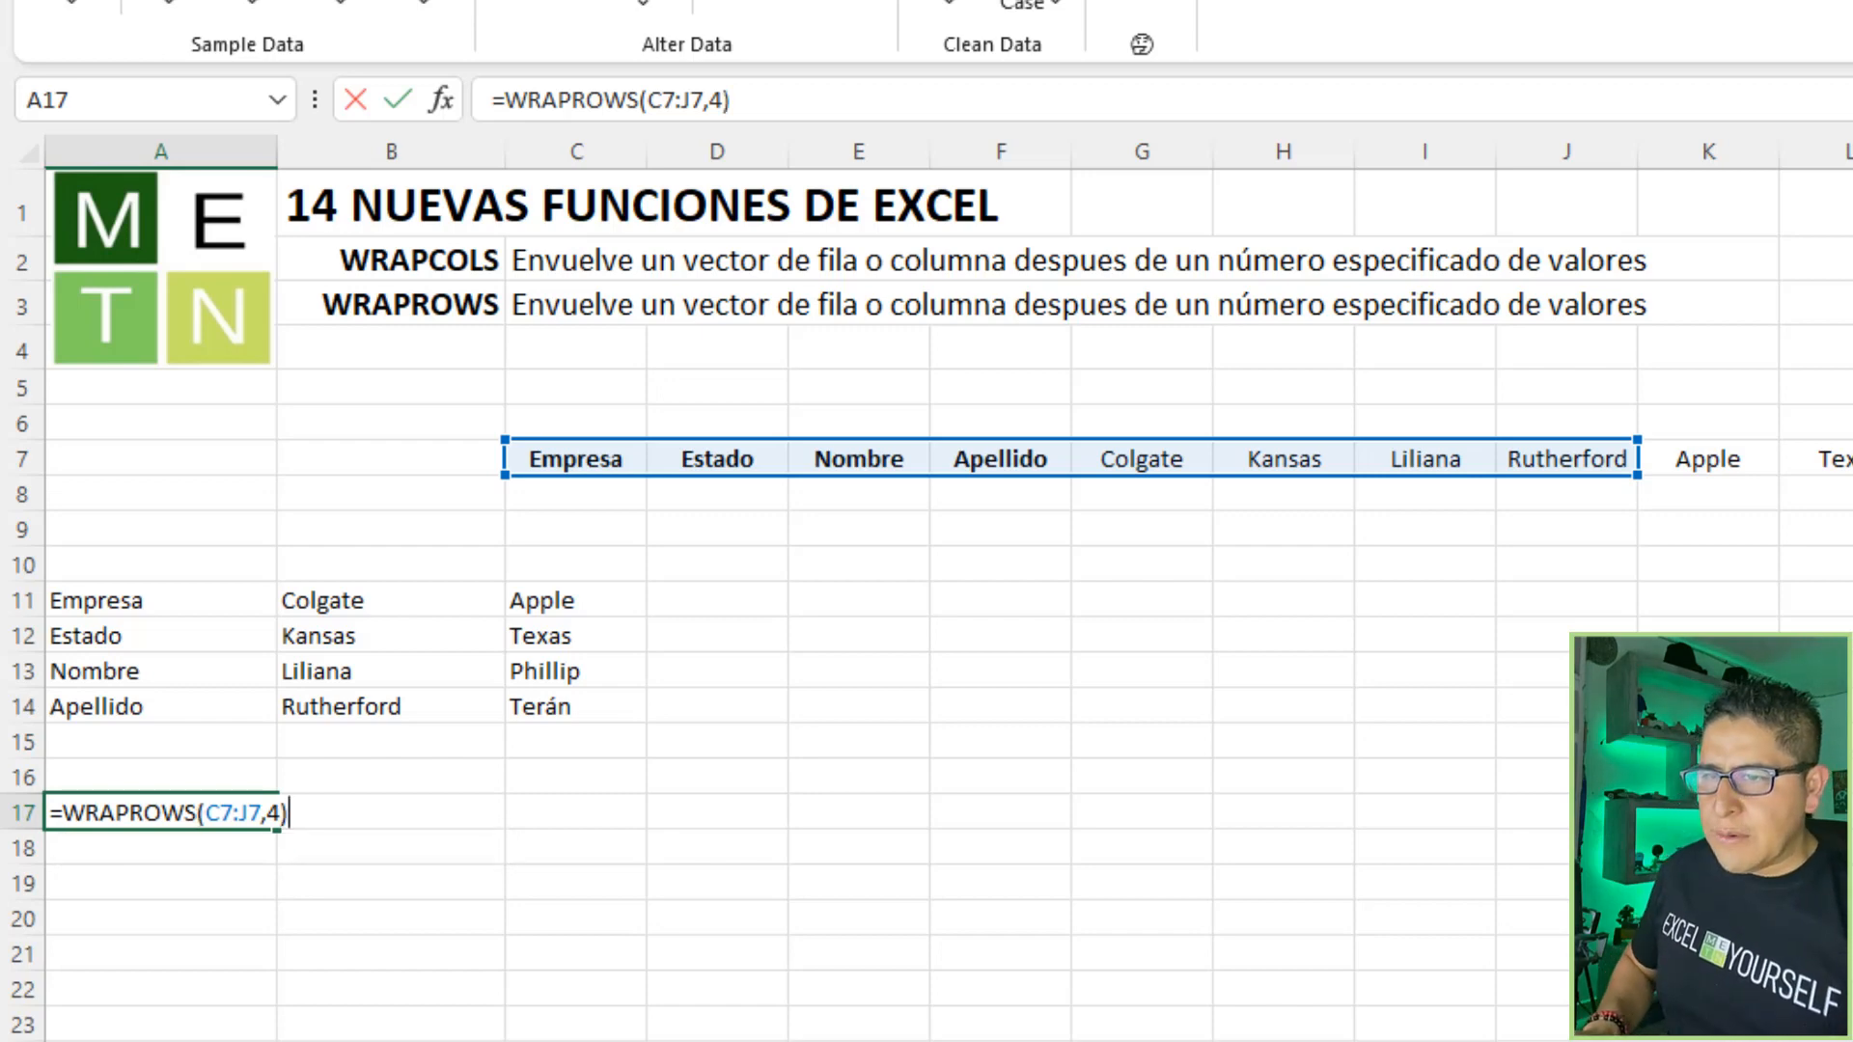
key("Return")
key("Up")
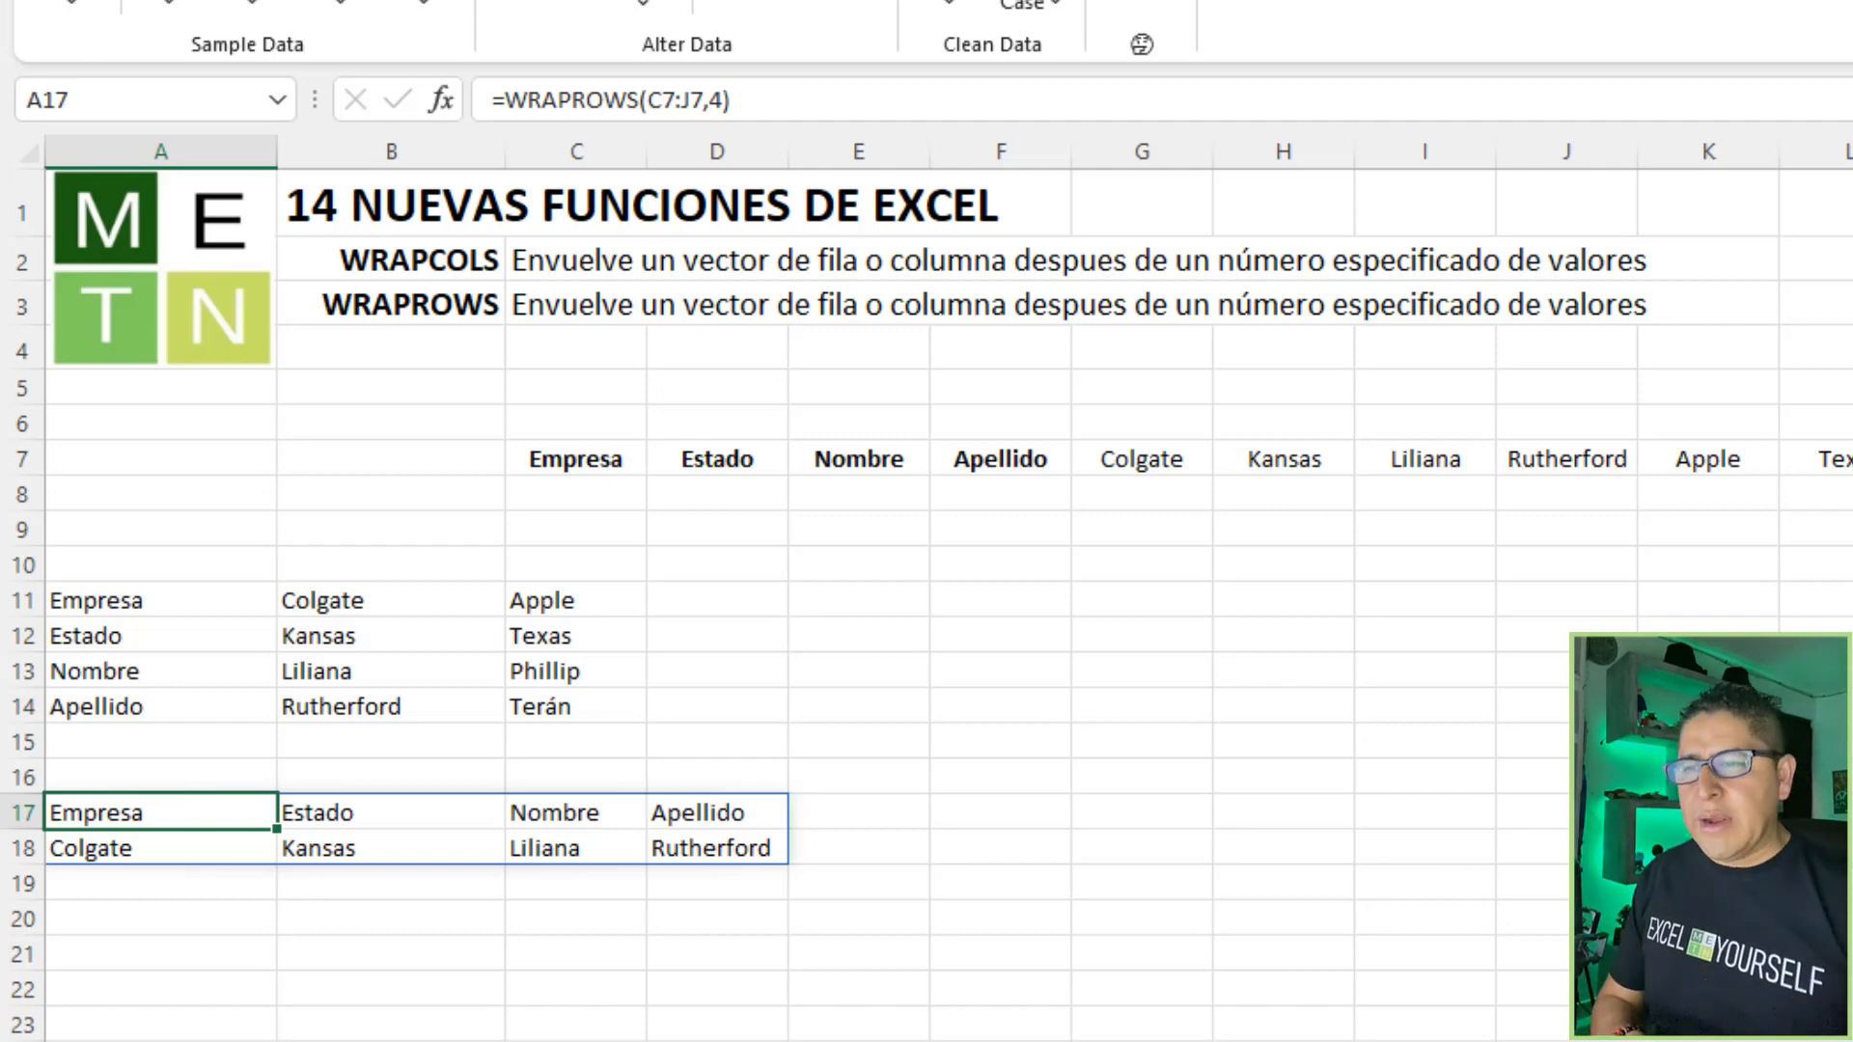
Examine the spilled WRAPROWS result in A17:D18
left_click_drag(160, 813, 762, 847)
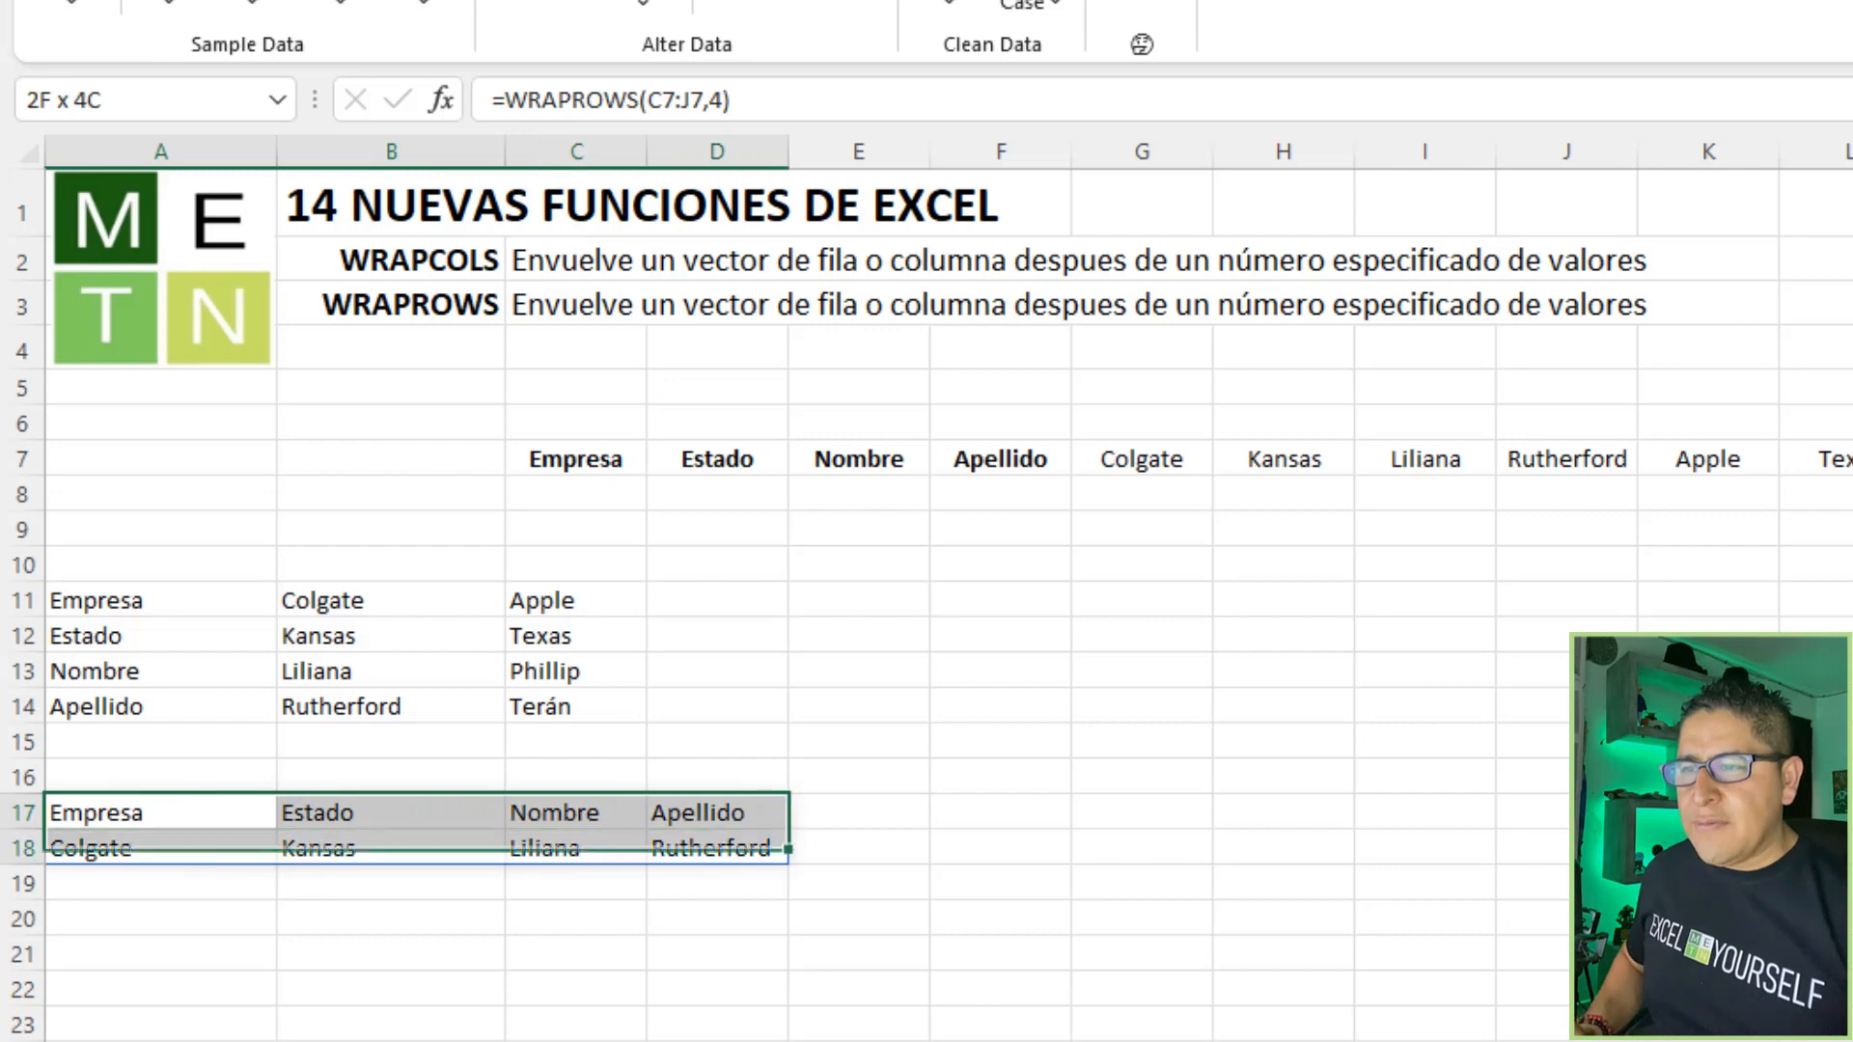
left_click(377, 812)
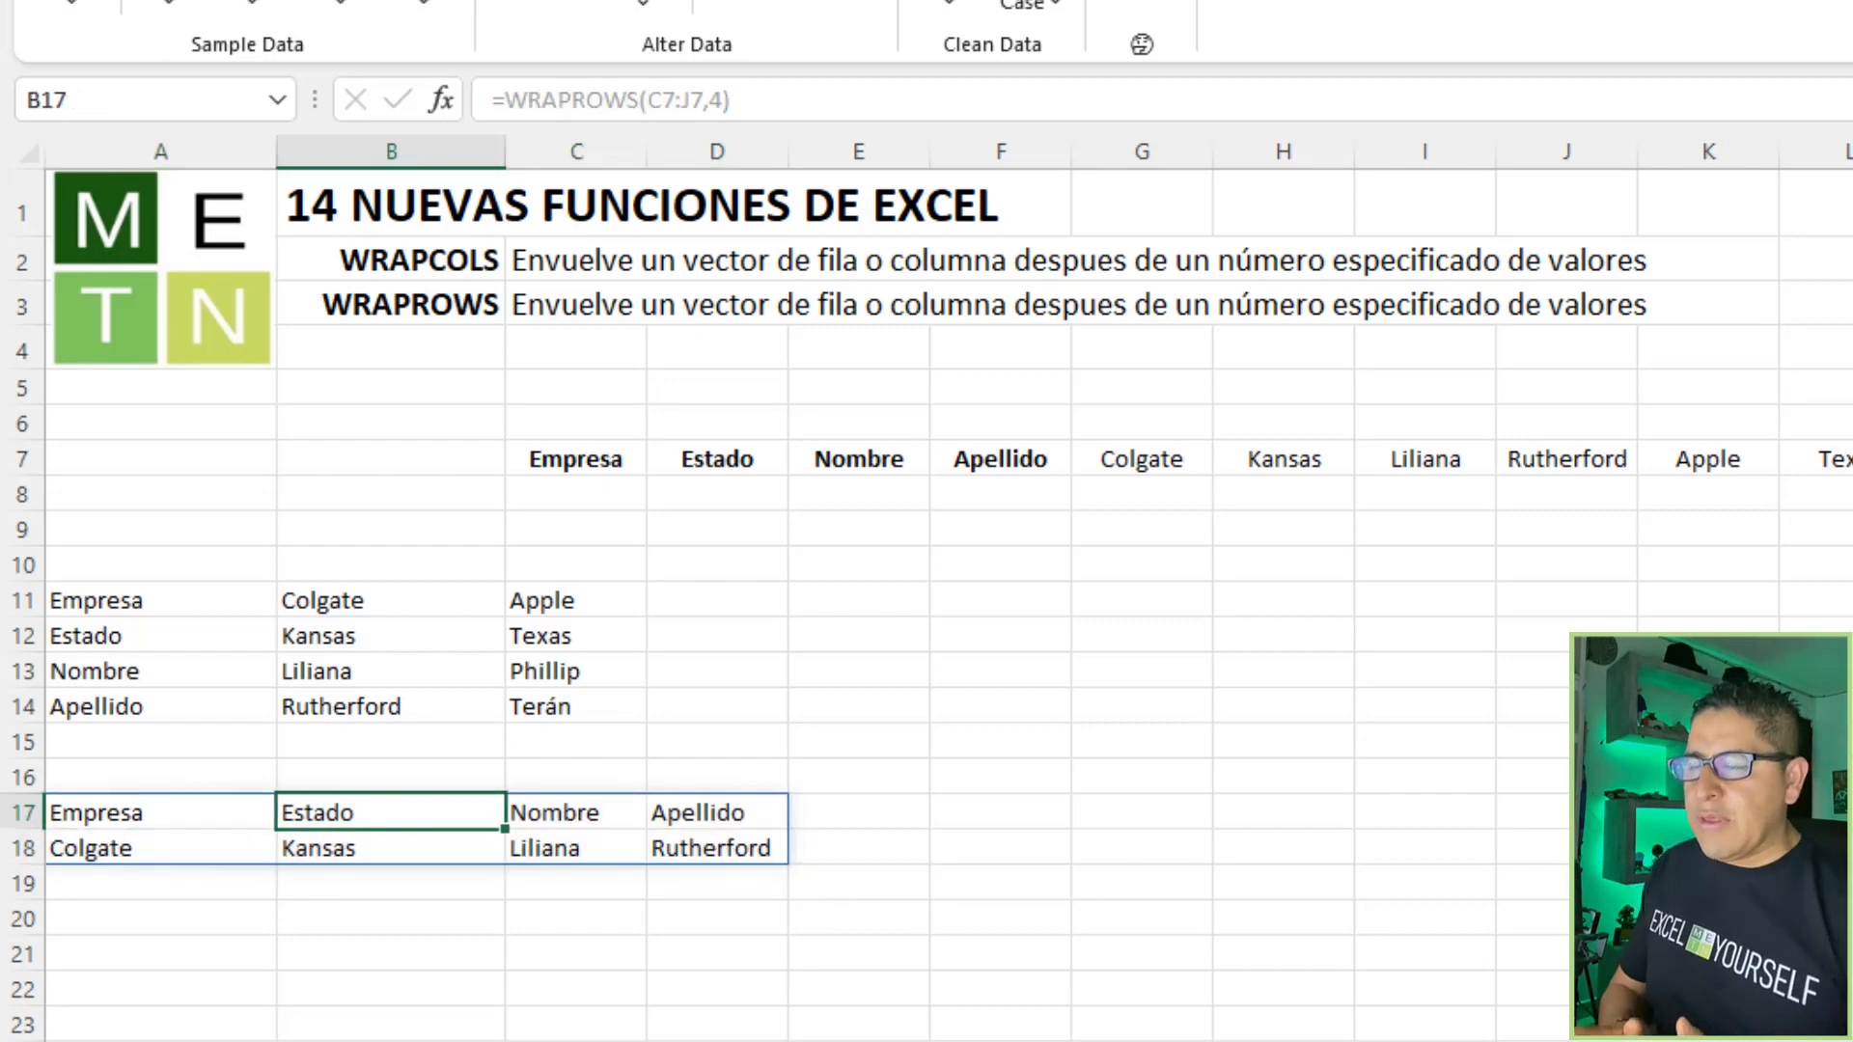
key("Left")
key("Right")
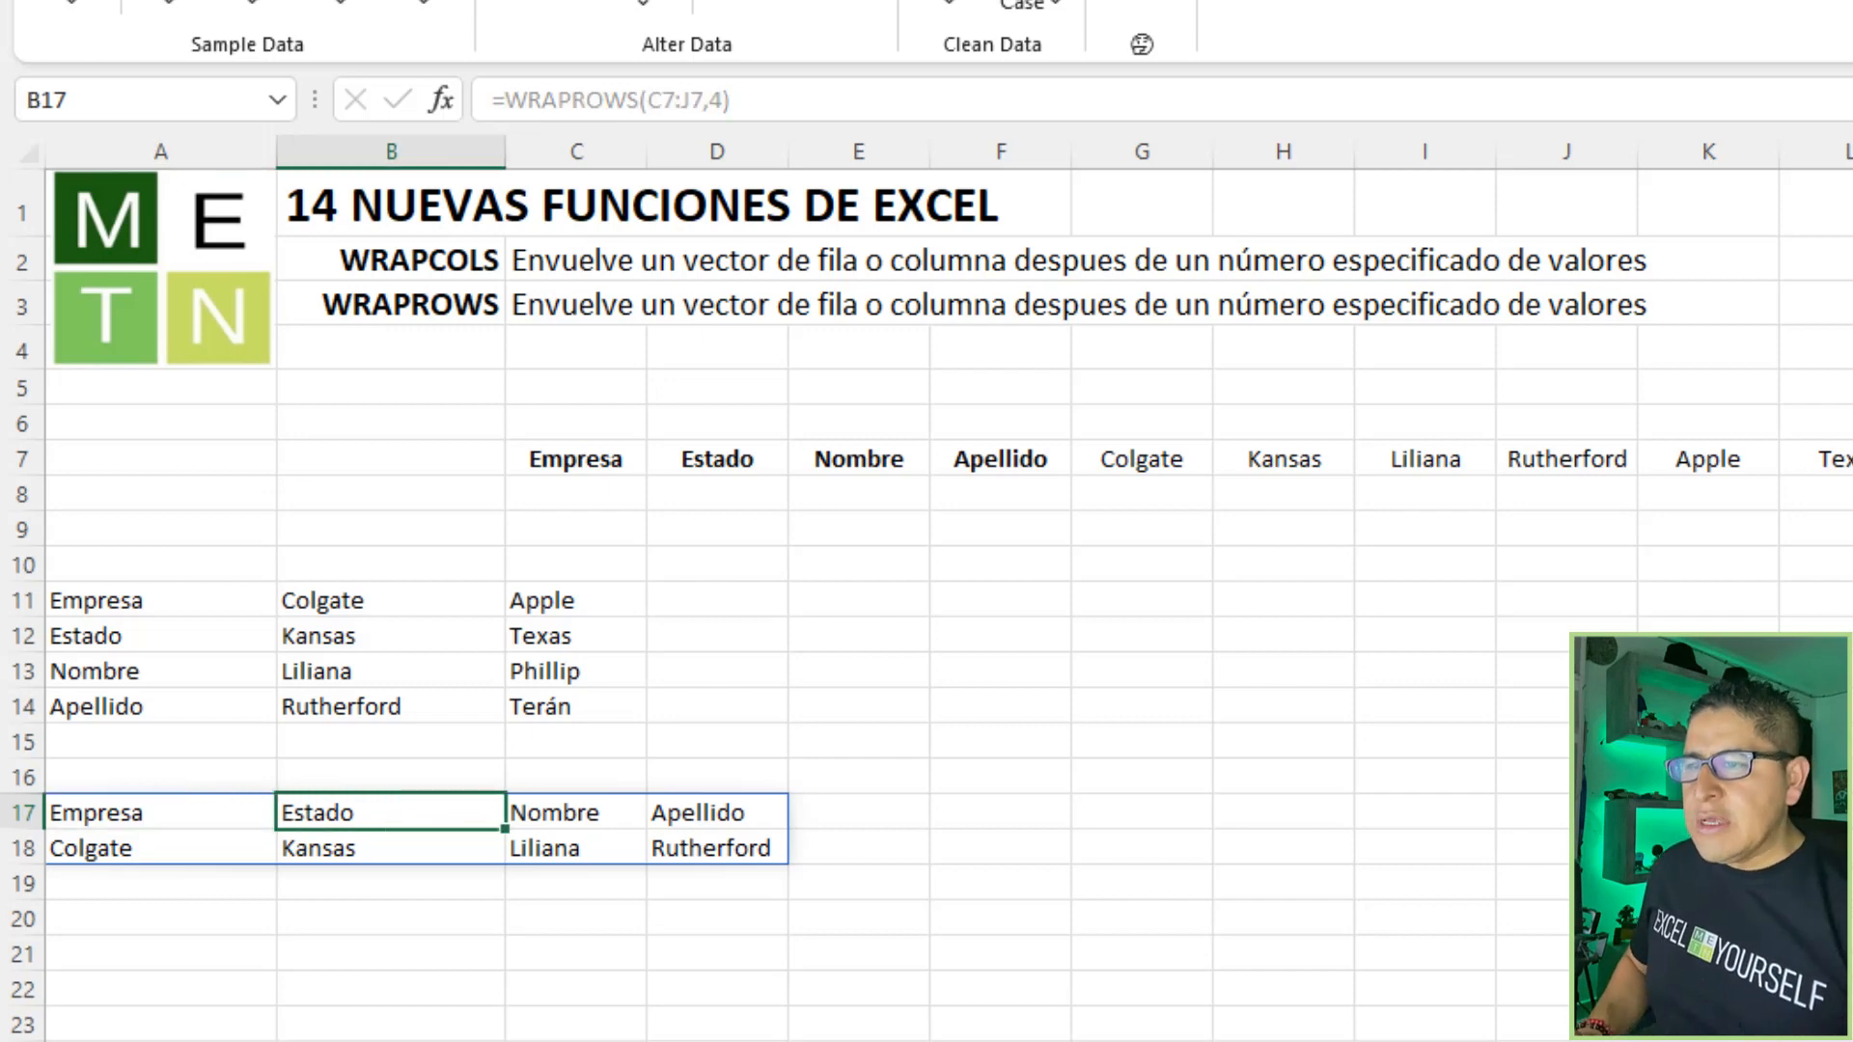
Extend the vector of the WRAPROWS formula in A17 to C7:N7 so it covers the first Apple record
key("Right")
key("Left")
key("Left")
key("F2")
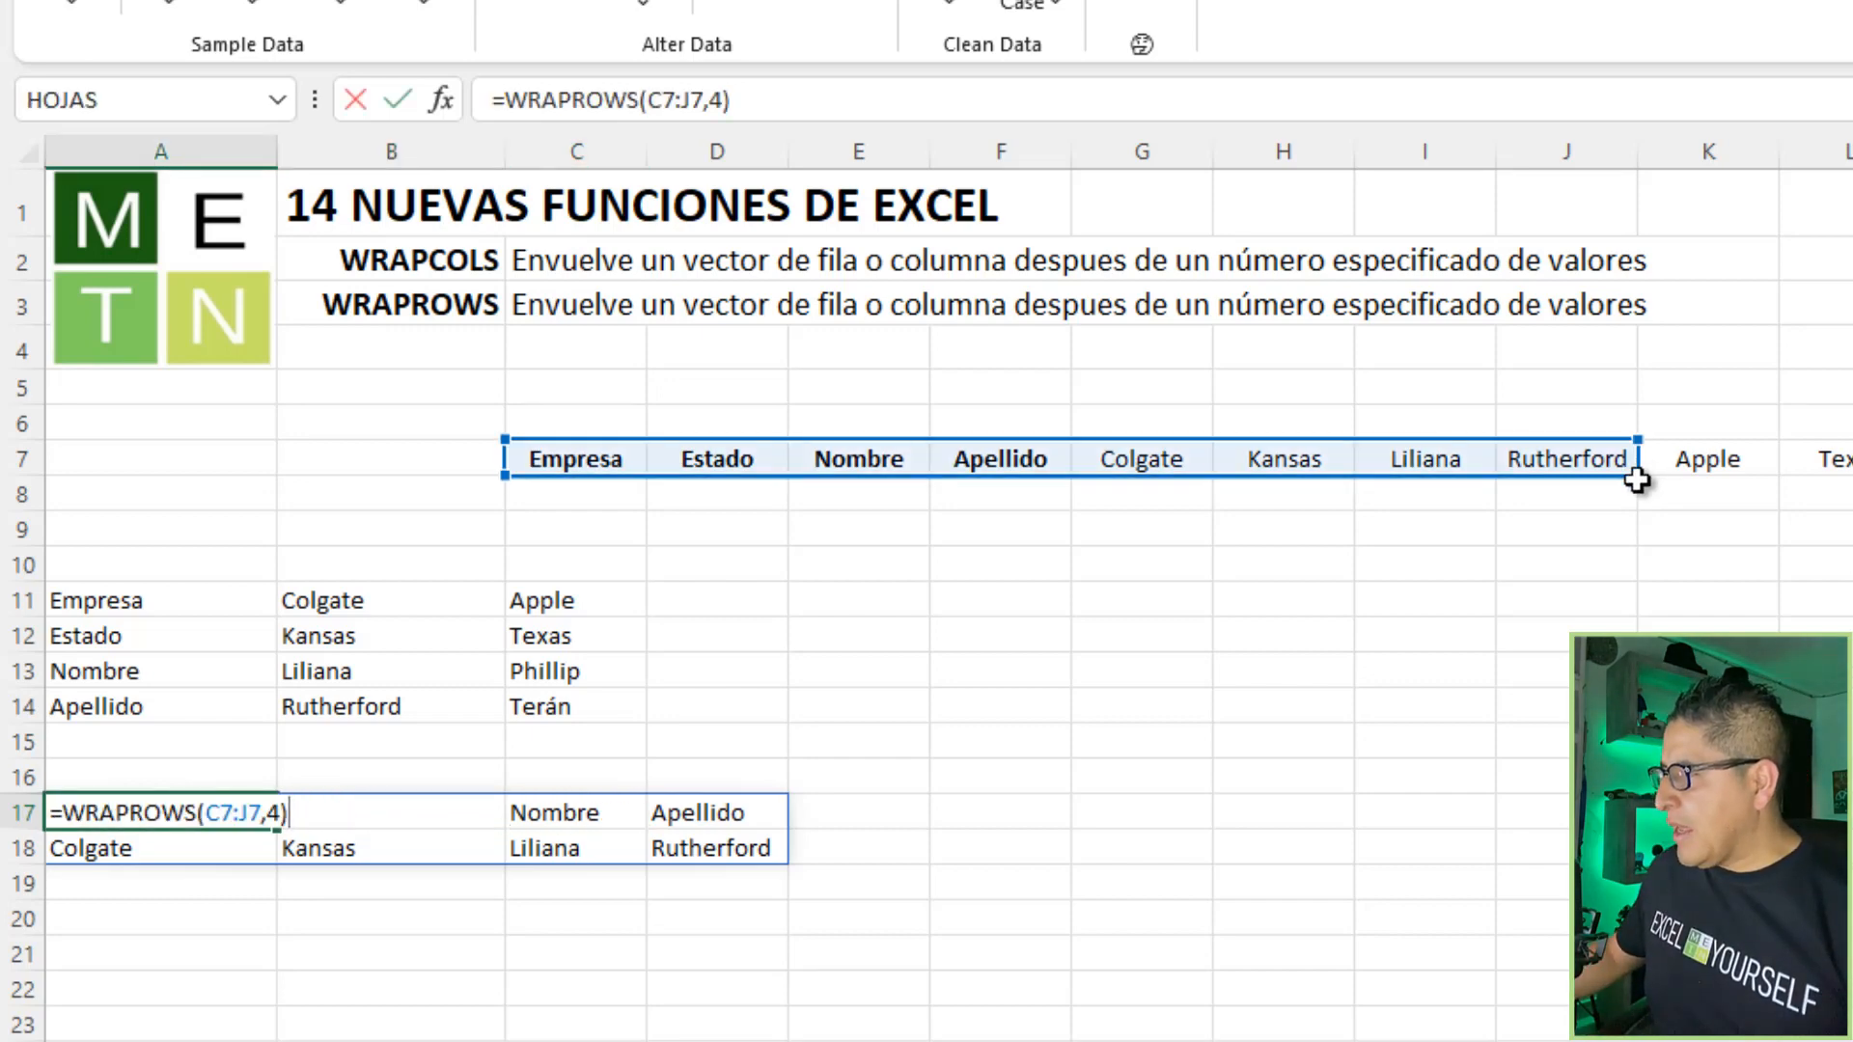
left_click_drag(1641, 470, 1848, 463)
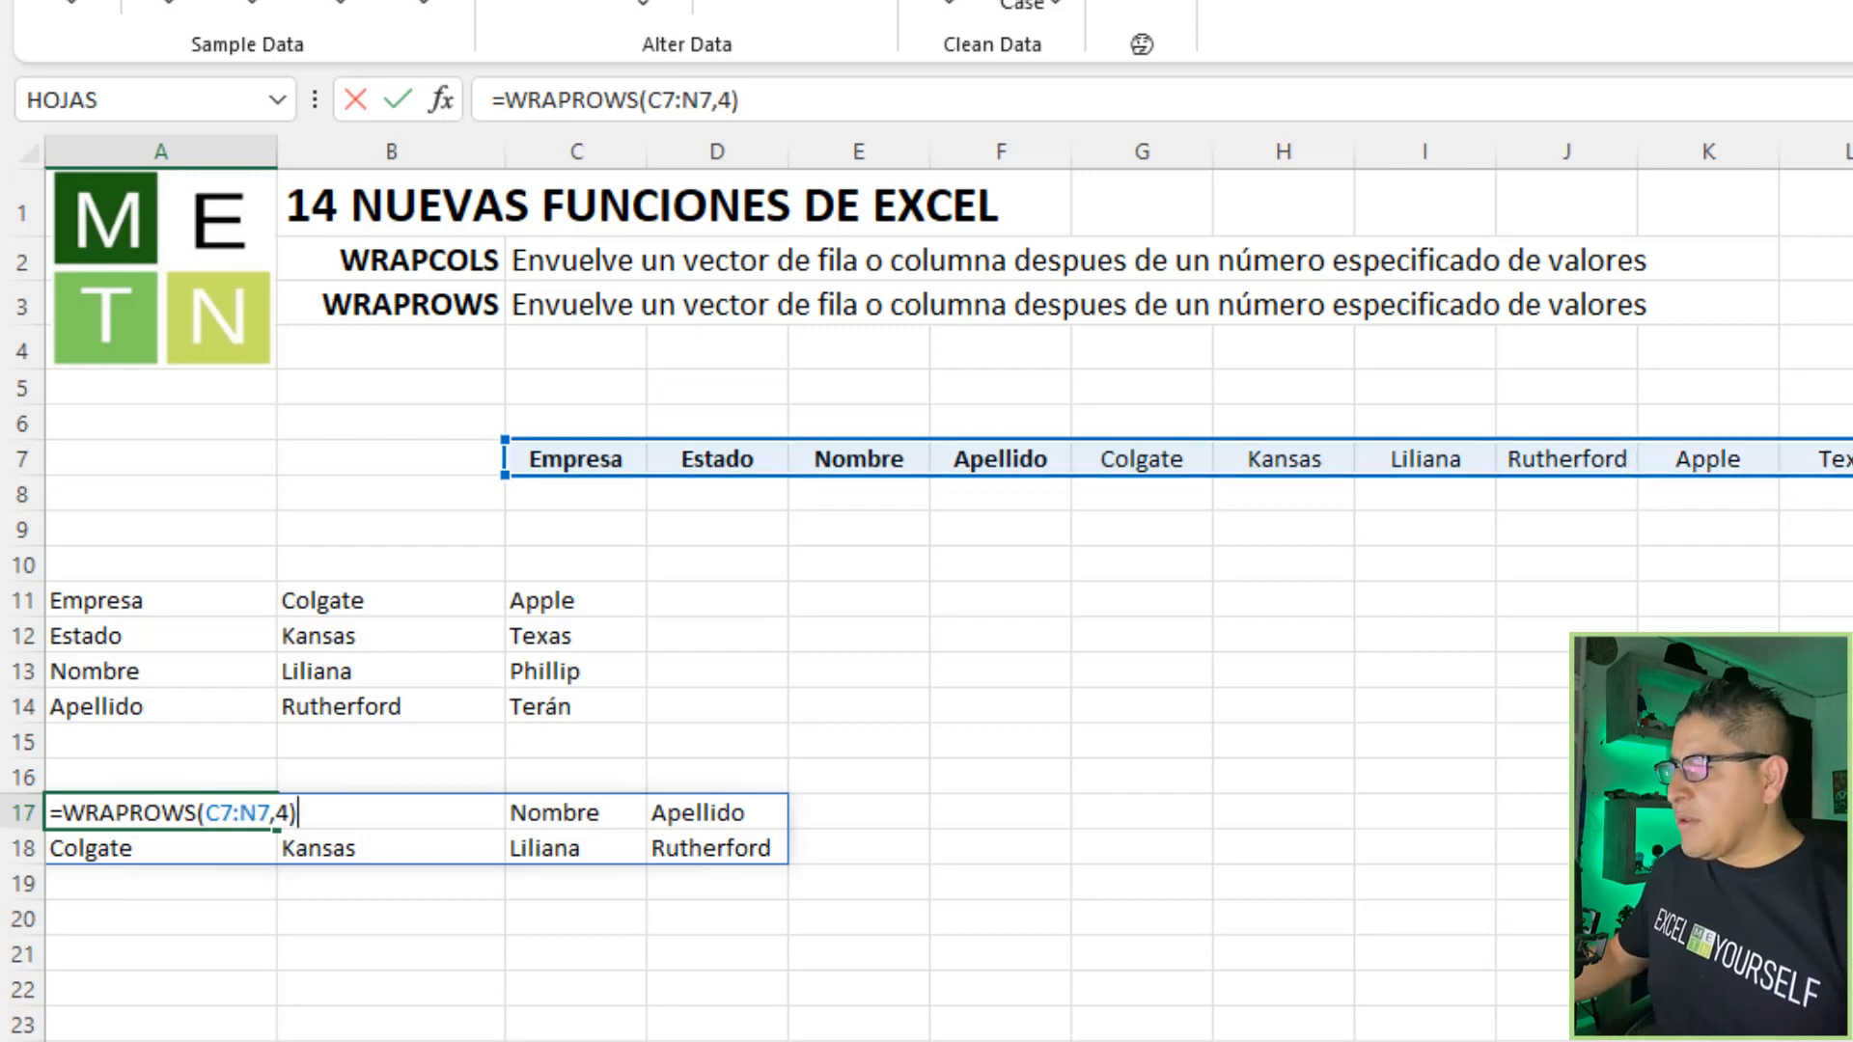
key("Return")
key("Down")
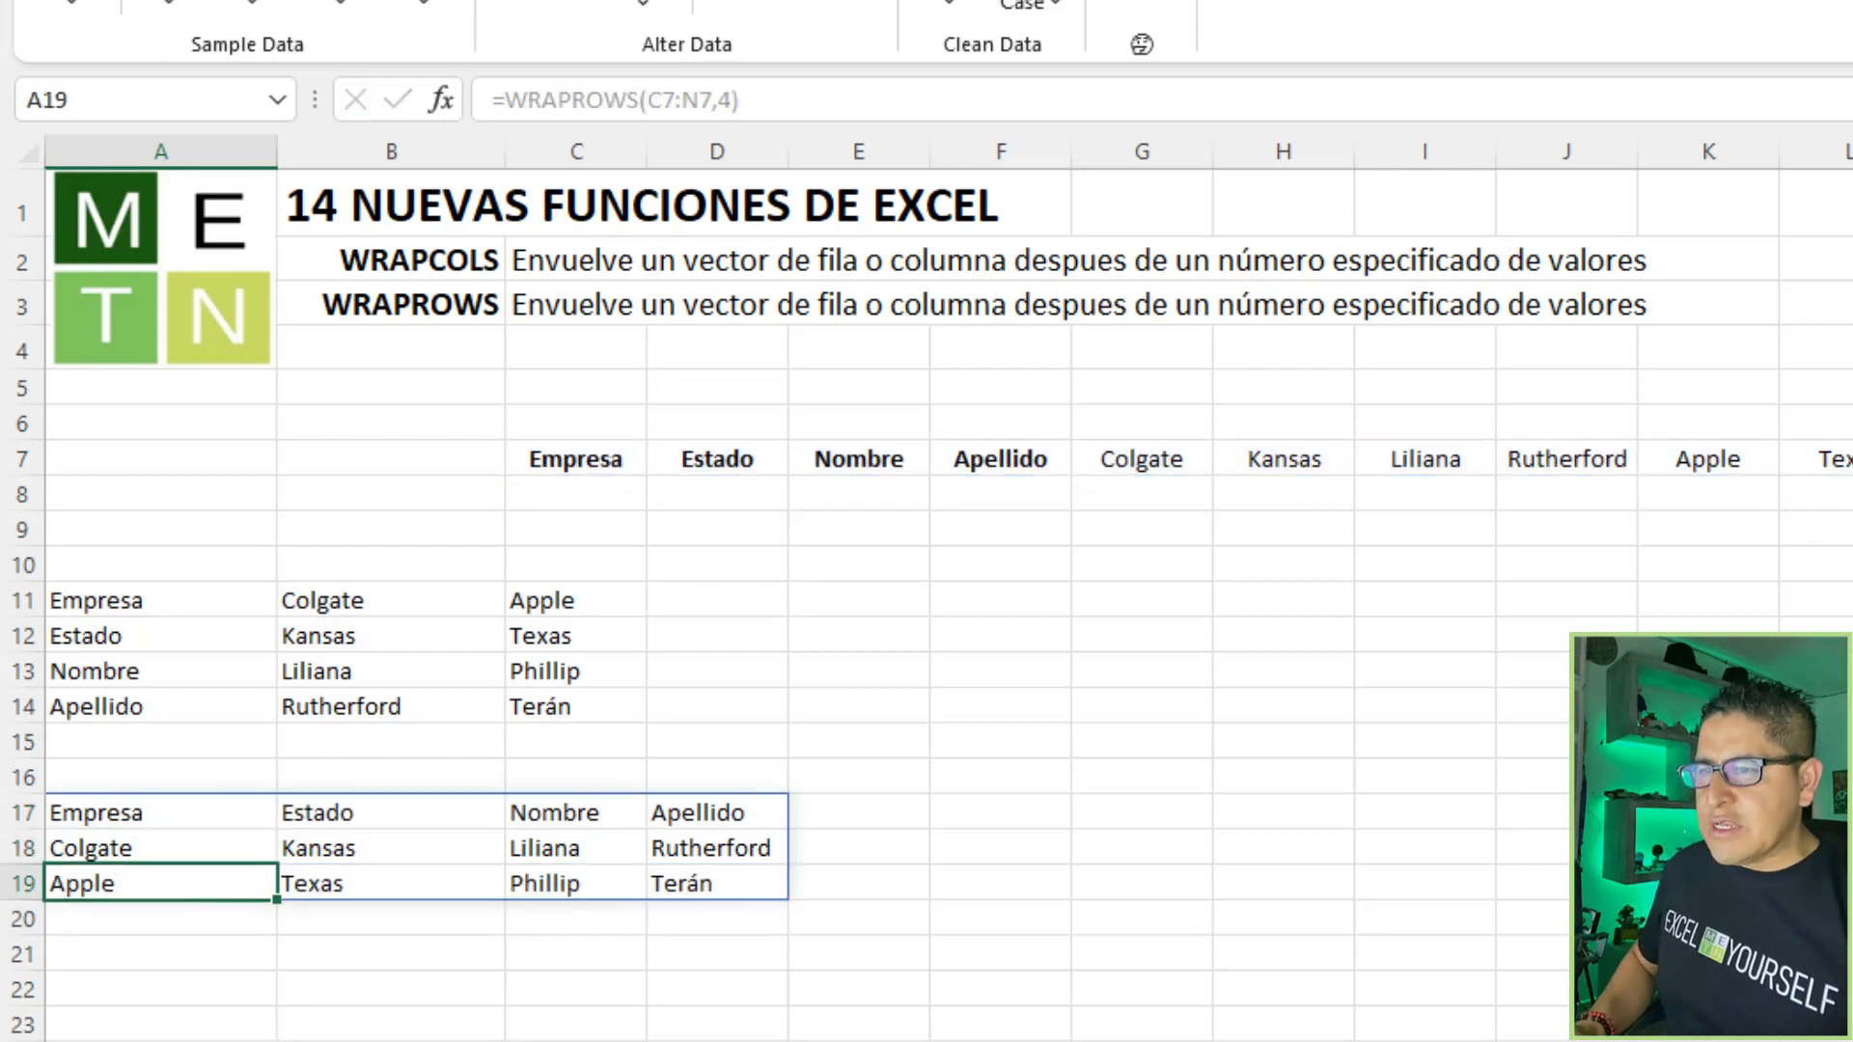
key("Up")
key("Right")
key("Right")
key("Left")
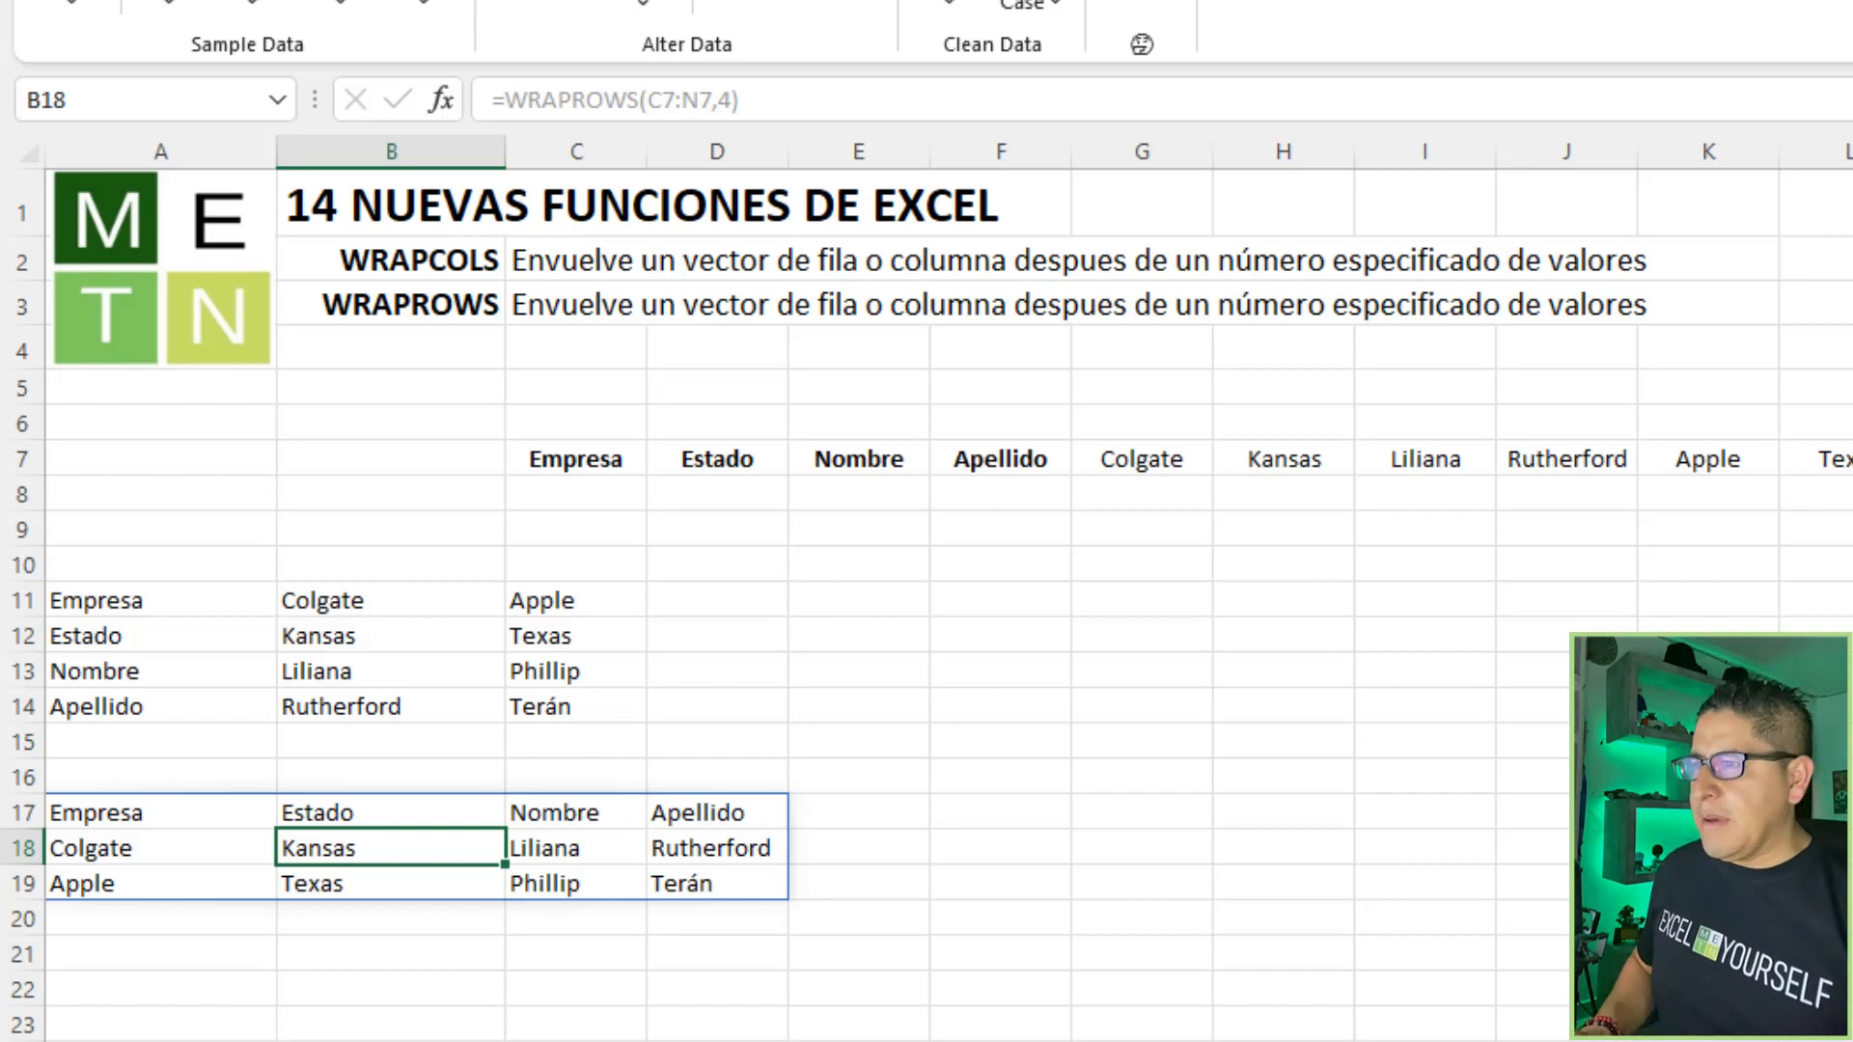
Copy the four-cell Apple record in K7:N7 and paste it into row 7 starting at O7
key("Up")
key("Up")
key("Up")
key("Up")
key("Up")
key("Up")
key("Up")
key("Up")
key("Right")
key("Right")
key("Right")
key("Right")
key("Right")
key("Right")
key("Right")
key("Up")
key("Right")
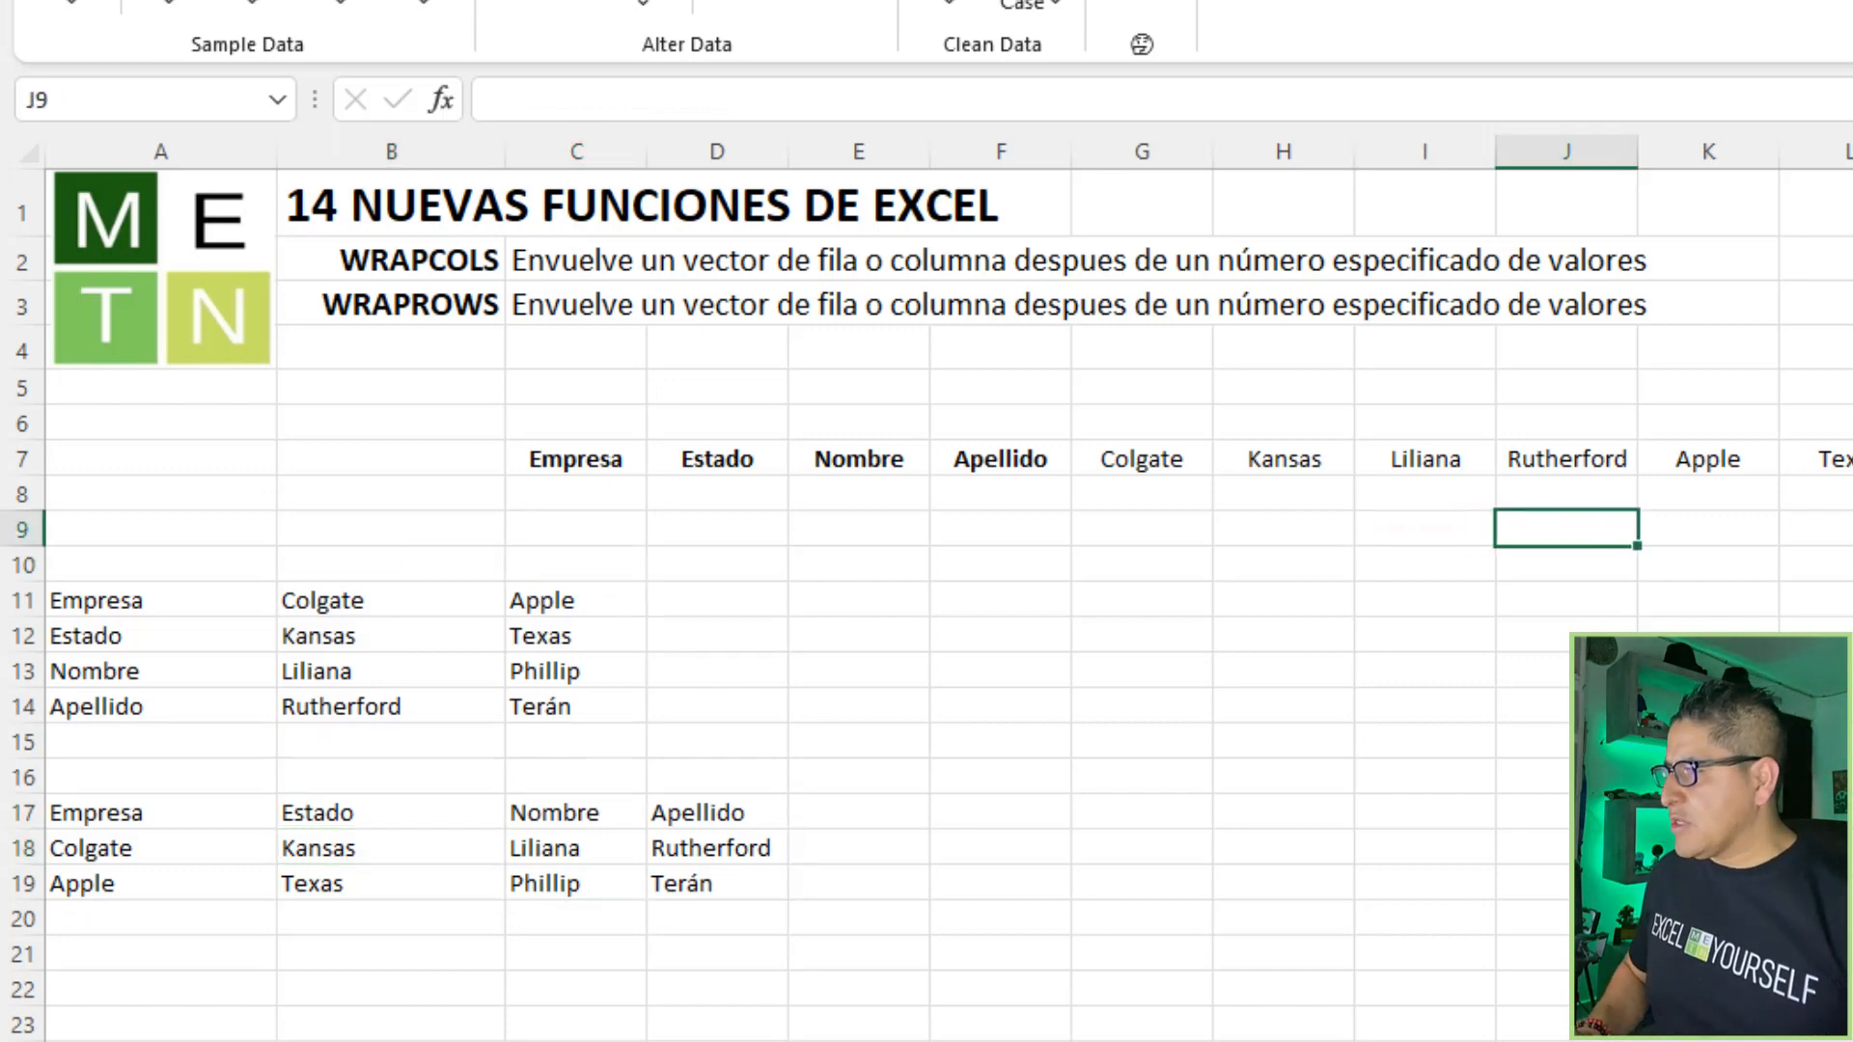
key("Up")
key("Up")
key("Right")
key("shift+Right")
key("shift+Right")
key("shift+Right")
key("ctrl+c")
key("Right")
key("Right")
key("Right")
key("Right")
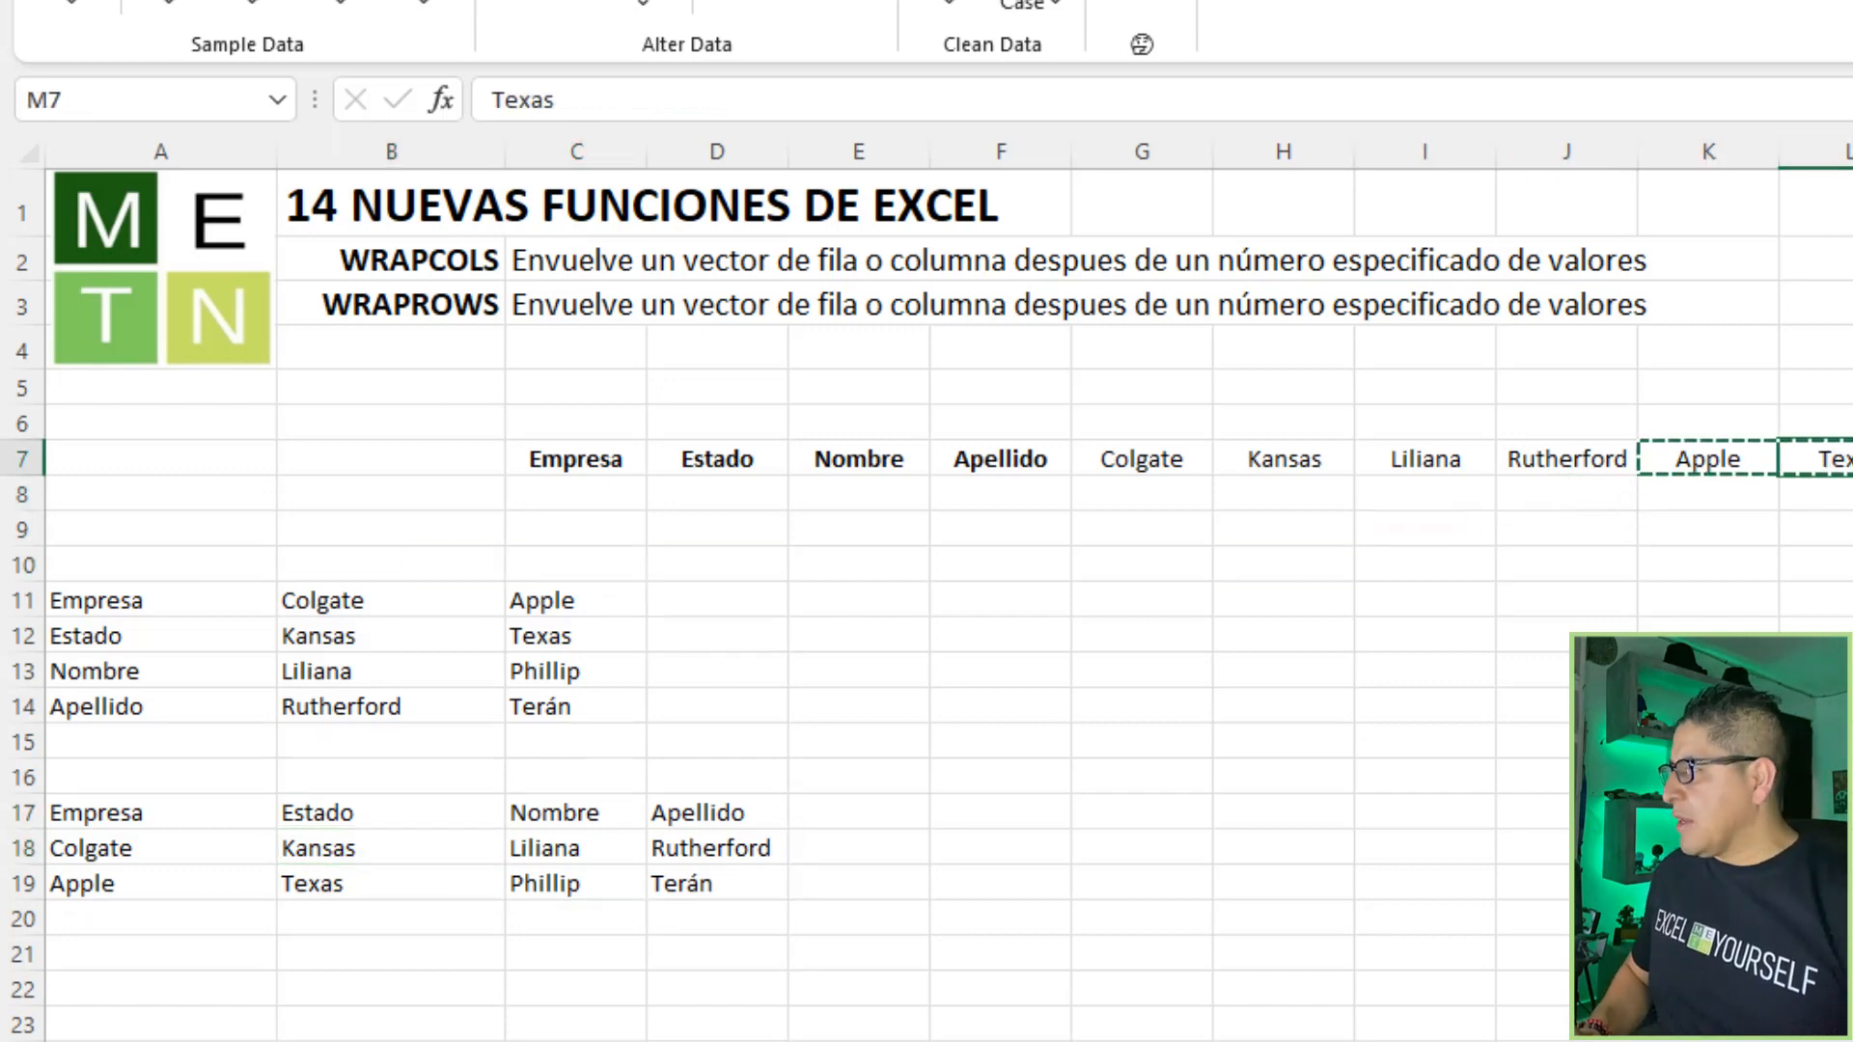
key("ctrl+v")
Paste the copied Apple record once more into row 7 starting at S7
key("Right")
key("Right")
key("Right")
key("Right")
key("ctrl+v")
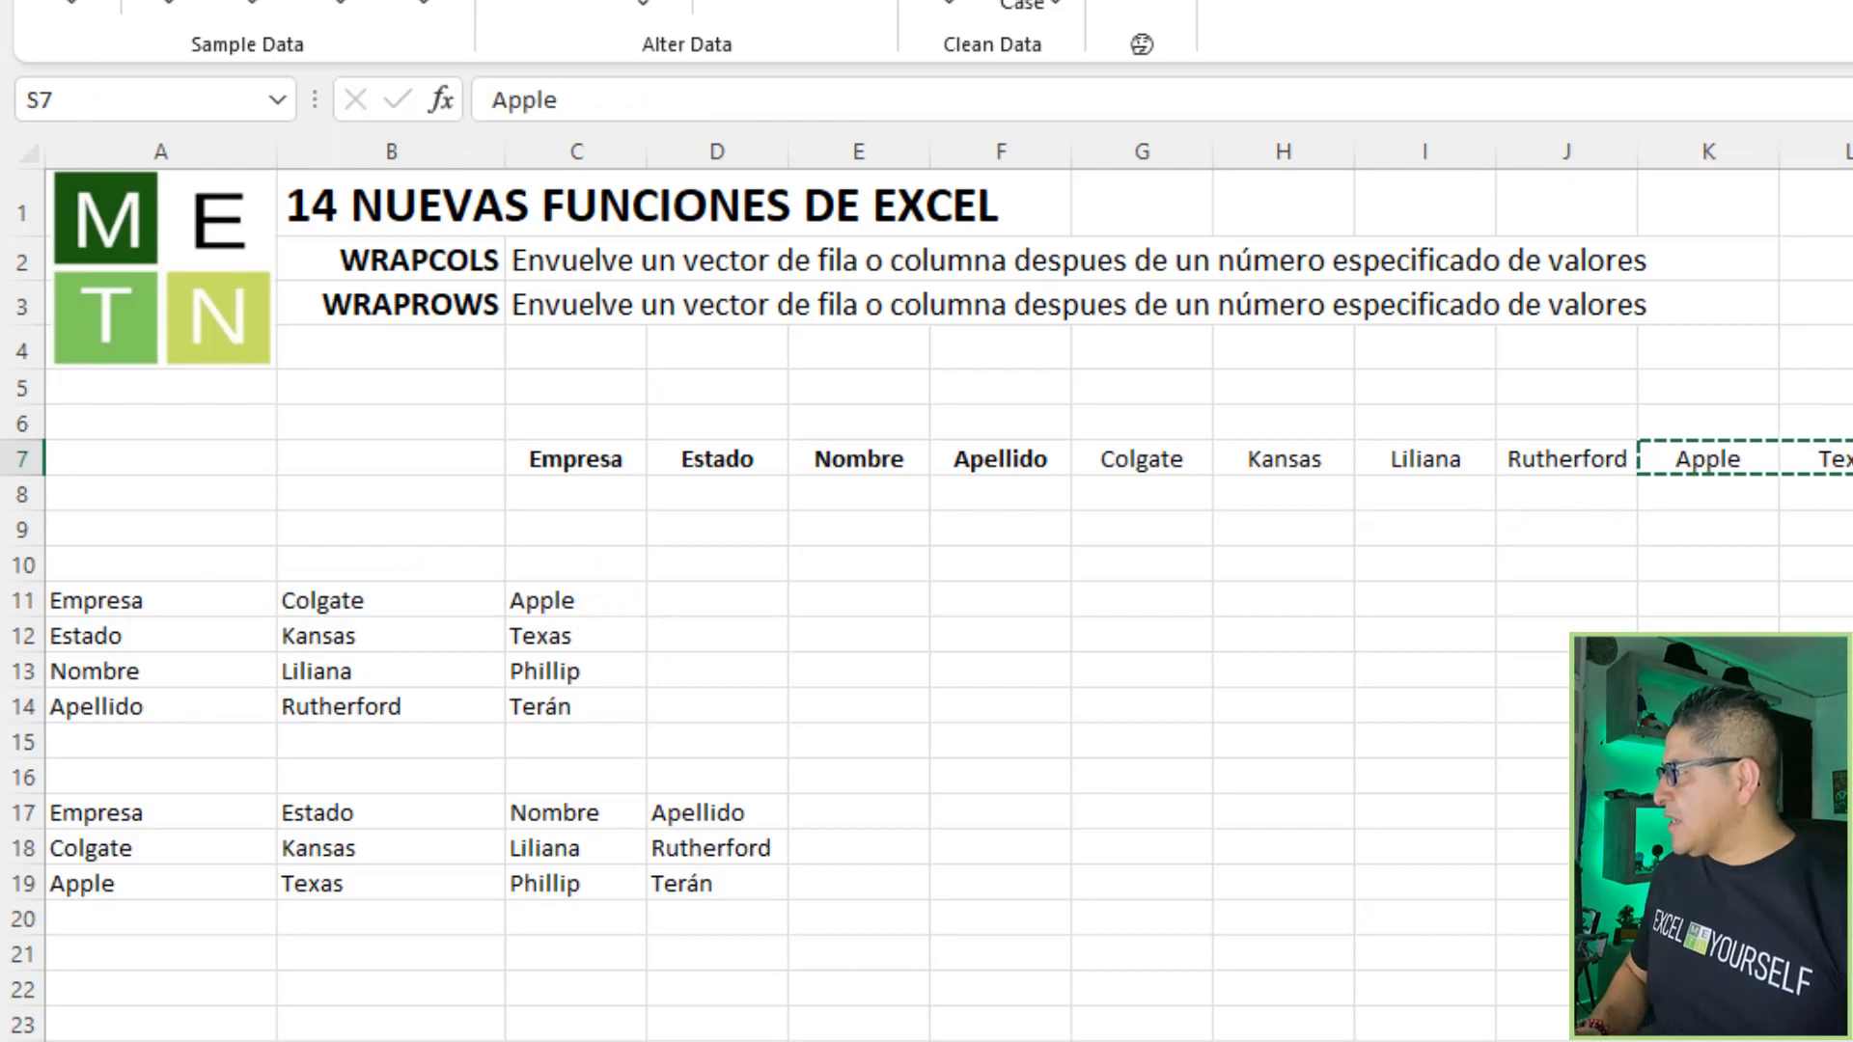
Extend the vector of the WRAPROWS formula in A17 to C7:V7 to include the two added Apple records
key("Left")
key("Left")
key("Left")
key("Left")
key("Left")
key("Left")
key("Left")
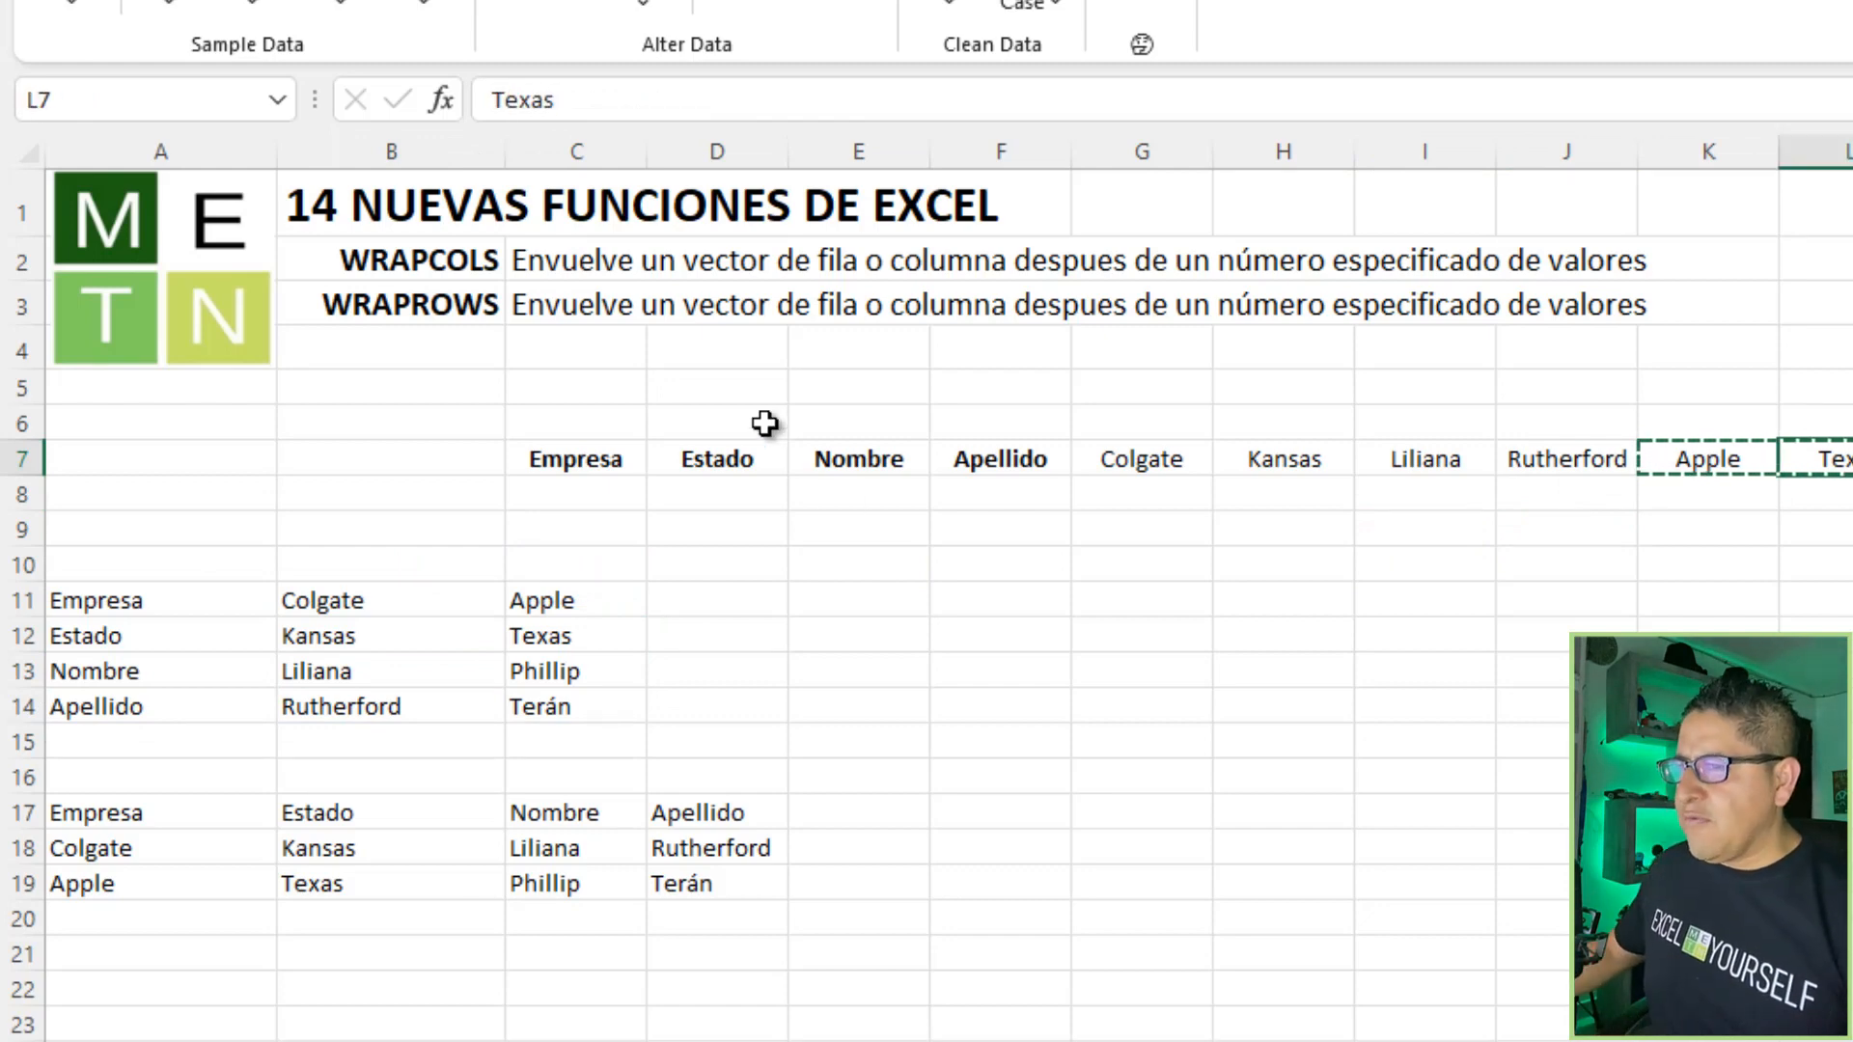
left_click(135, 777)
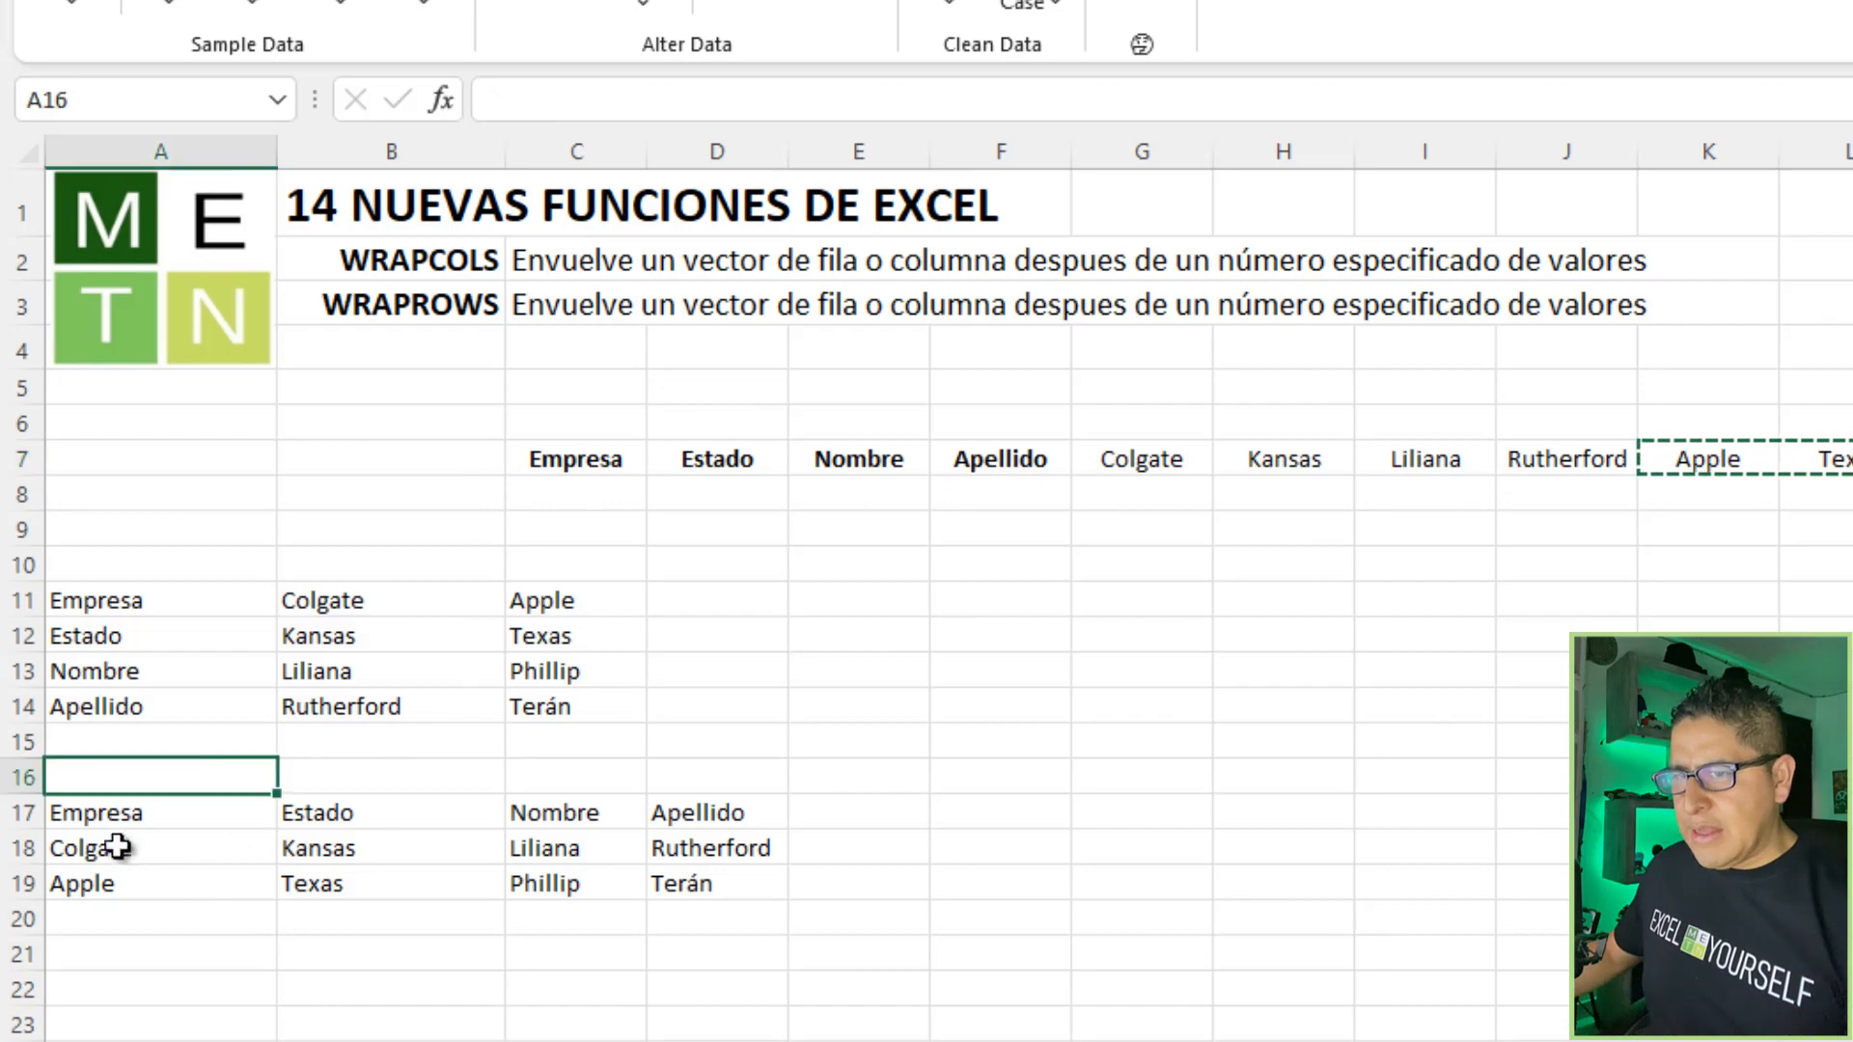
left_click(136, 812)
key("F2")
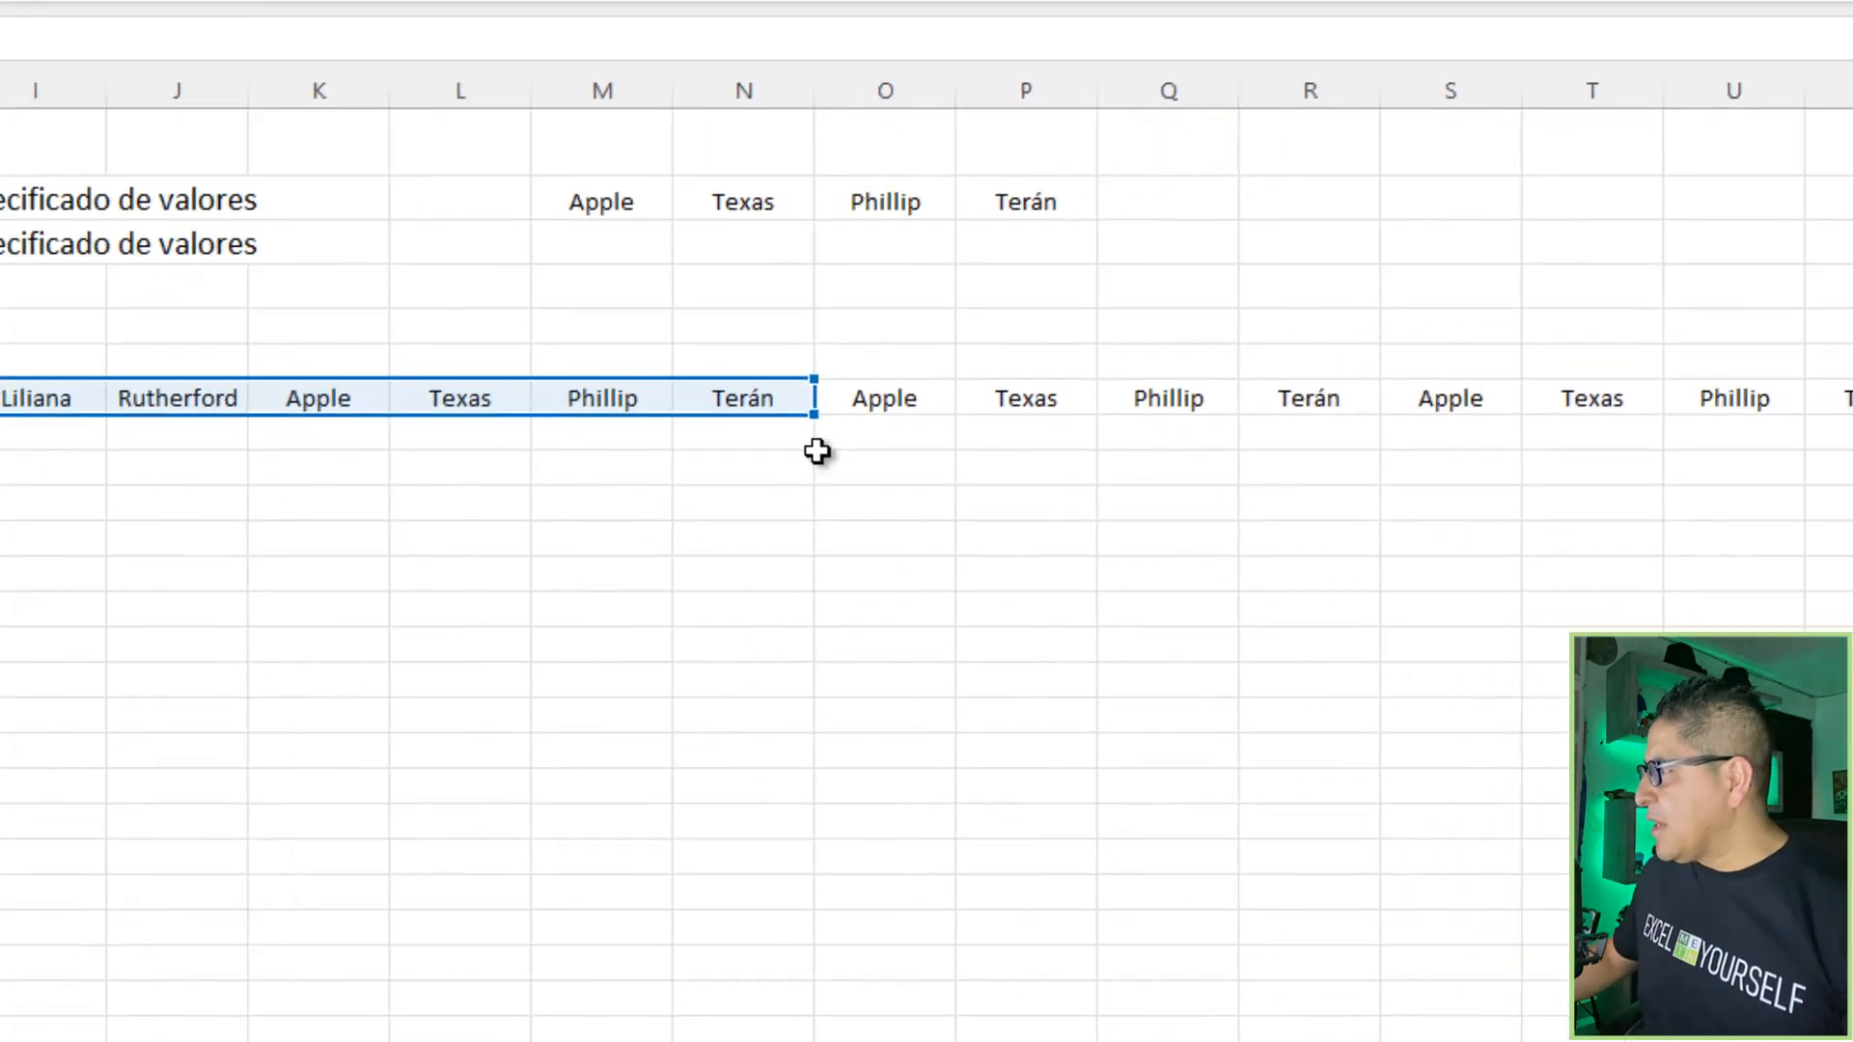
left_click_drag(1584, 447, 737, 394)
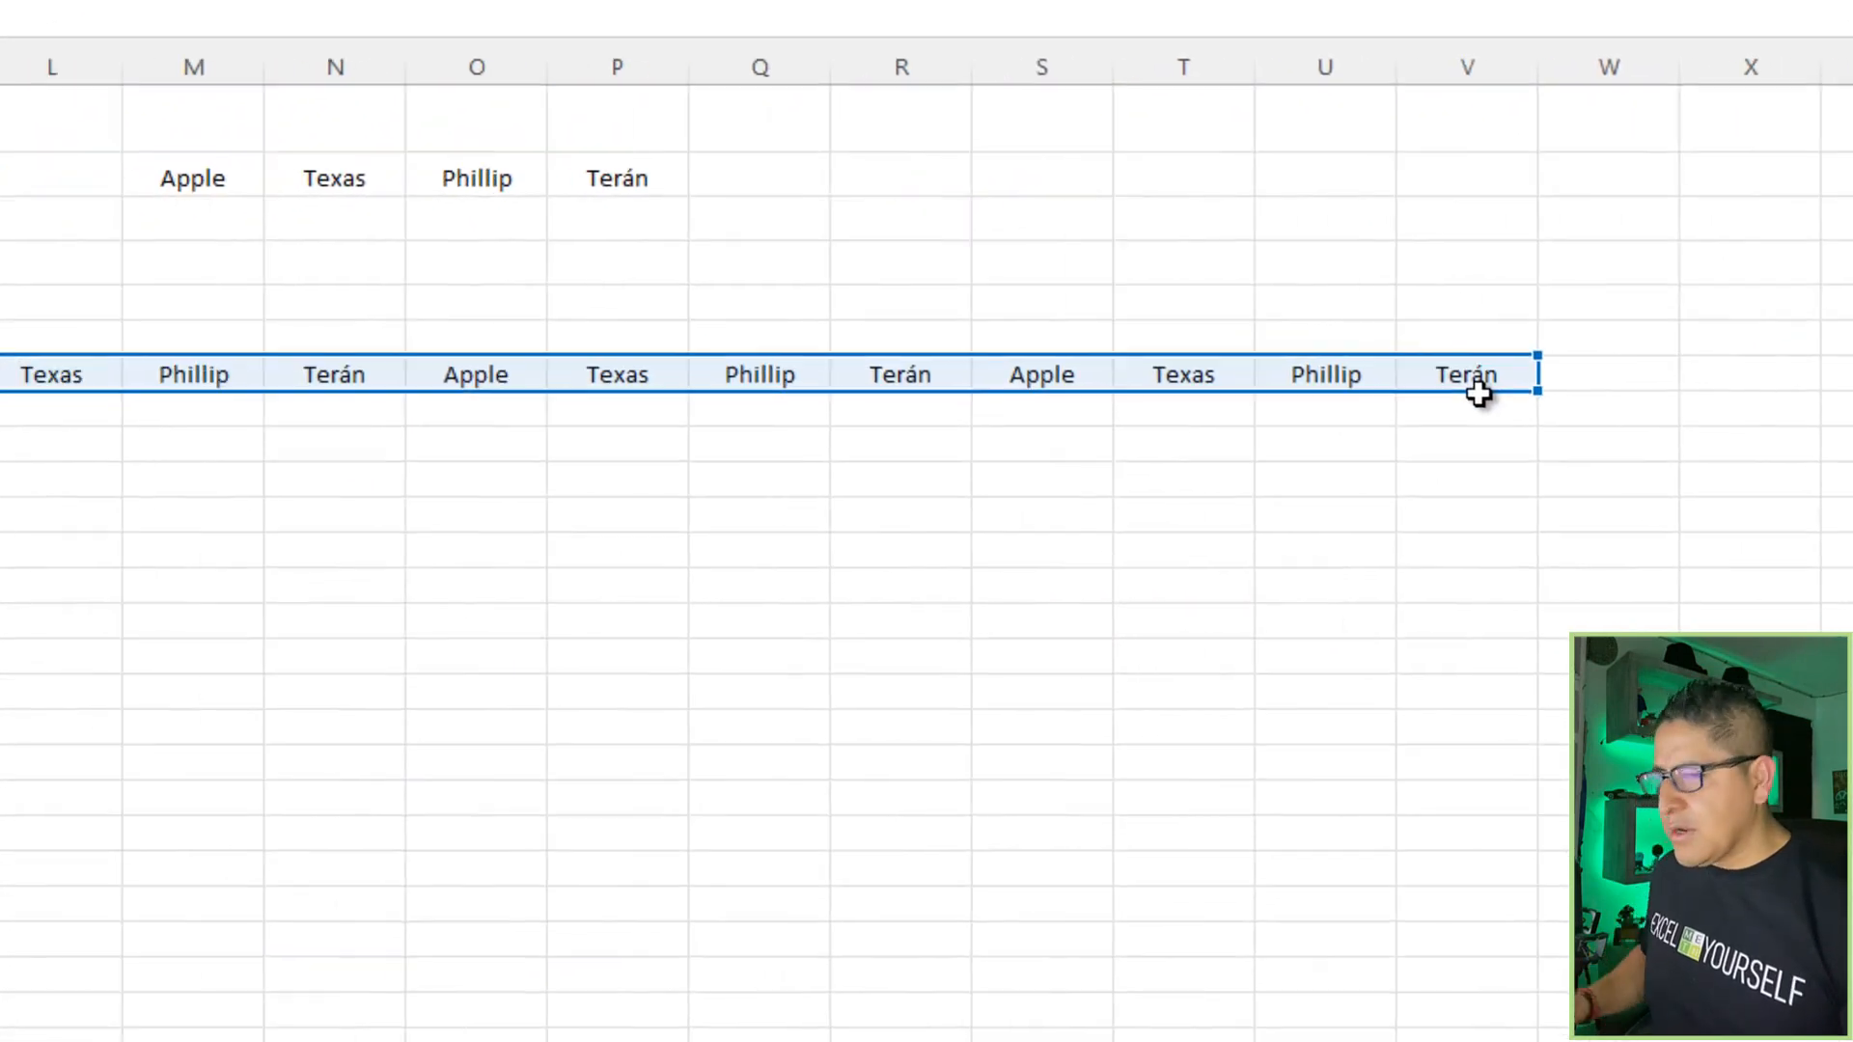
key("Return")
key("Down")
key("Right")
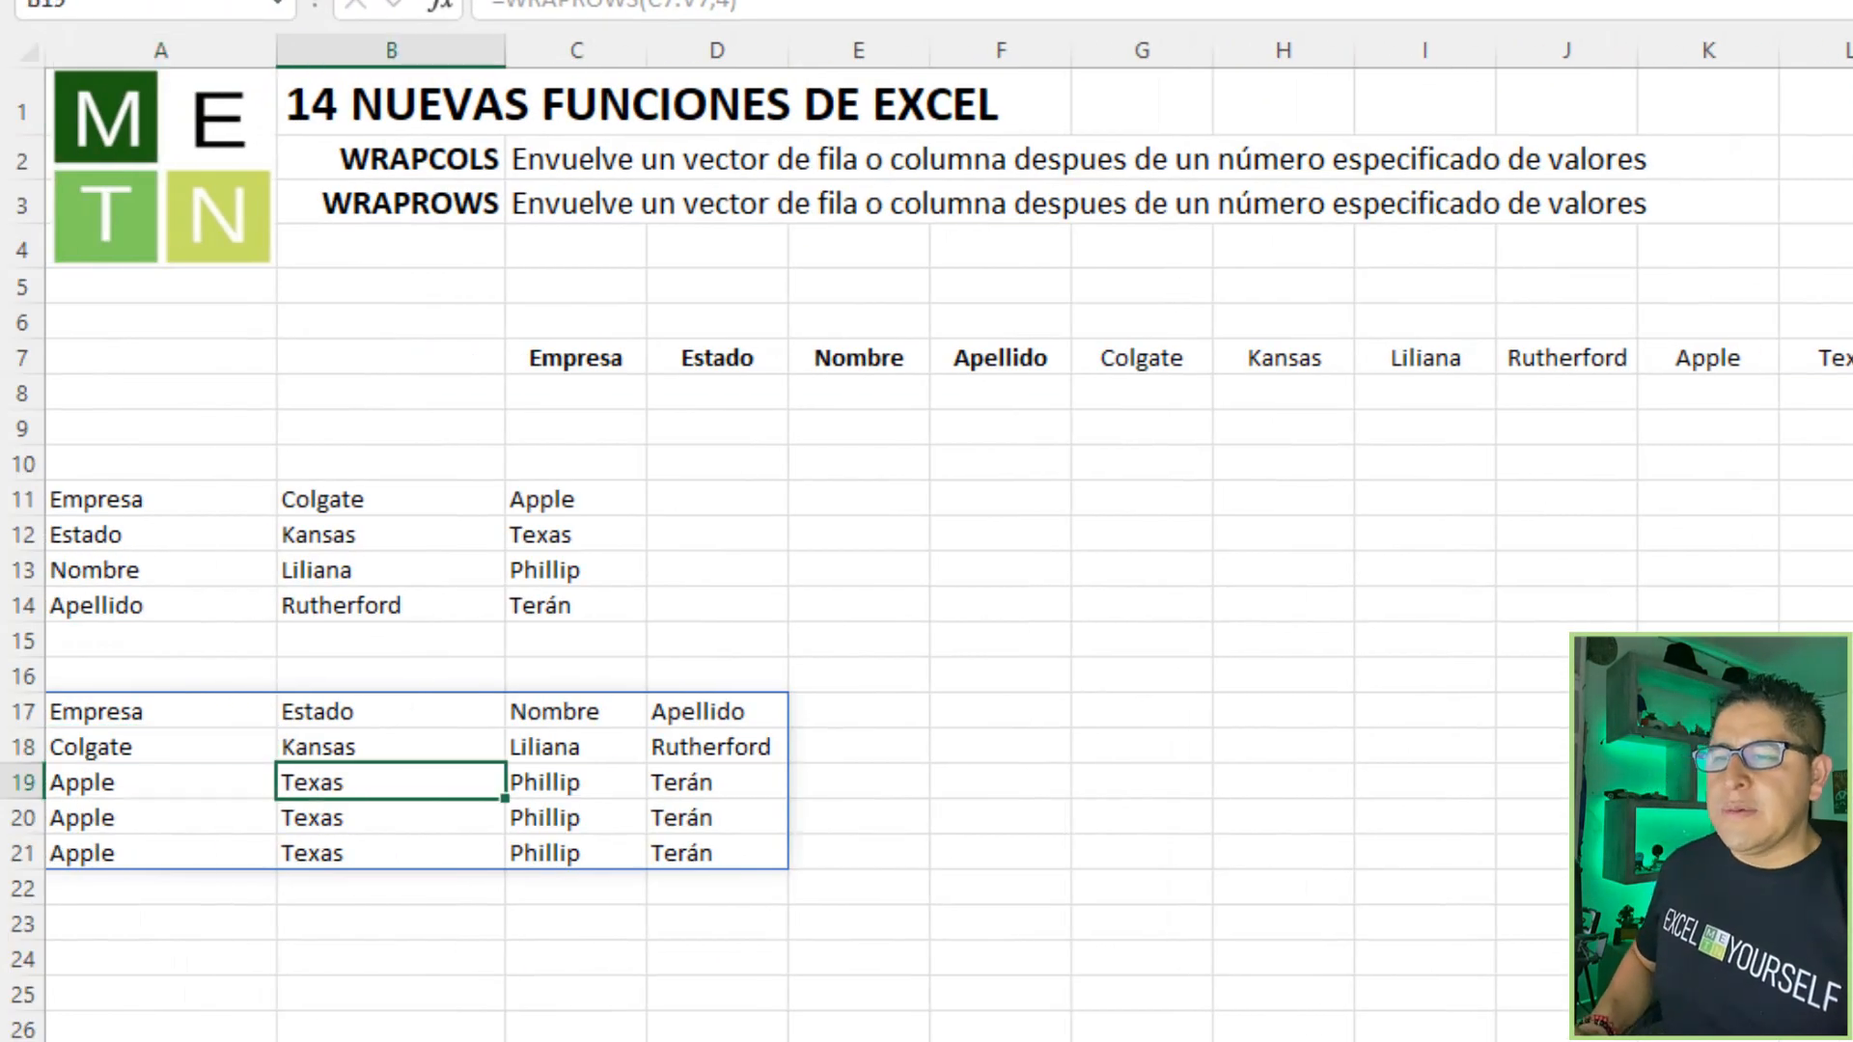
key("Up")
key("Left")
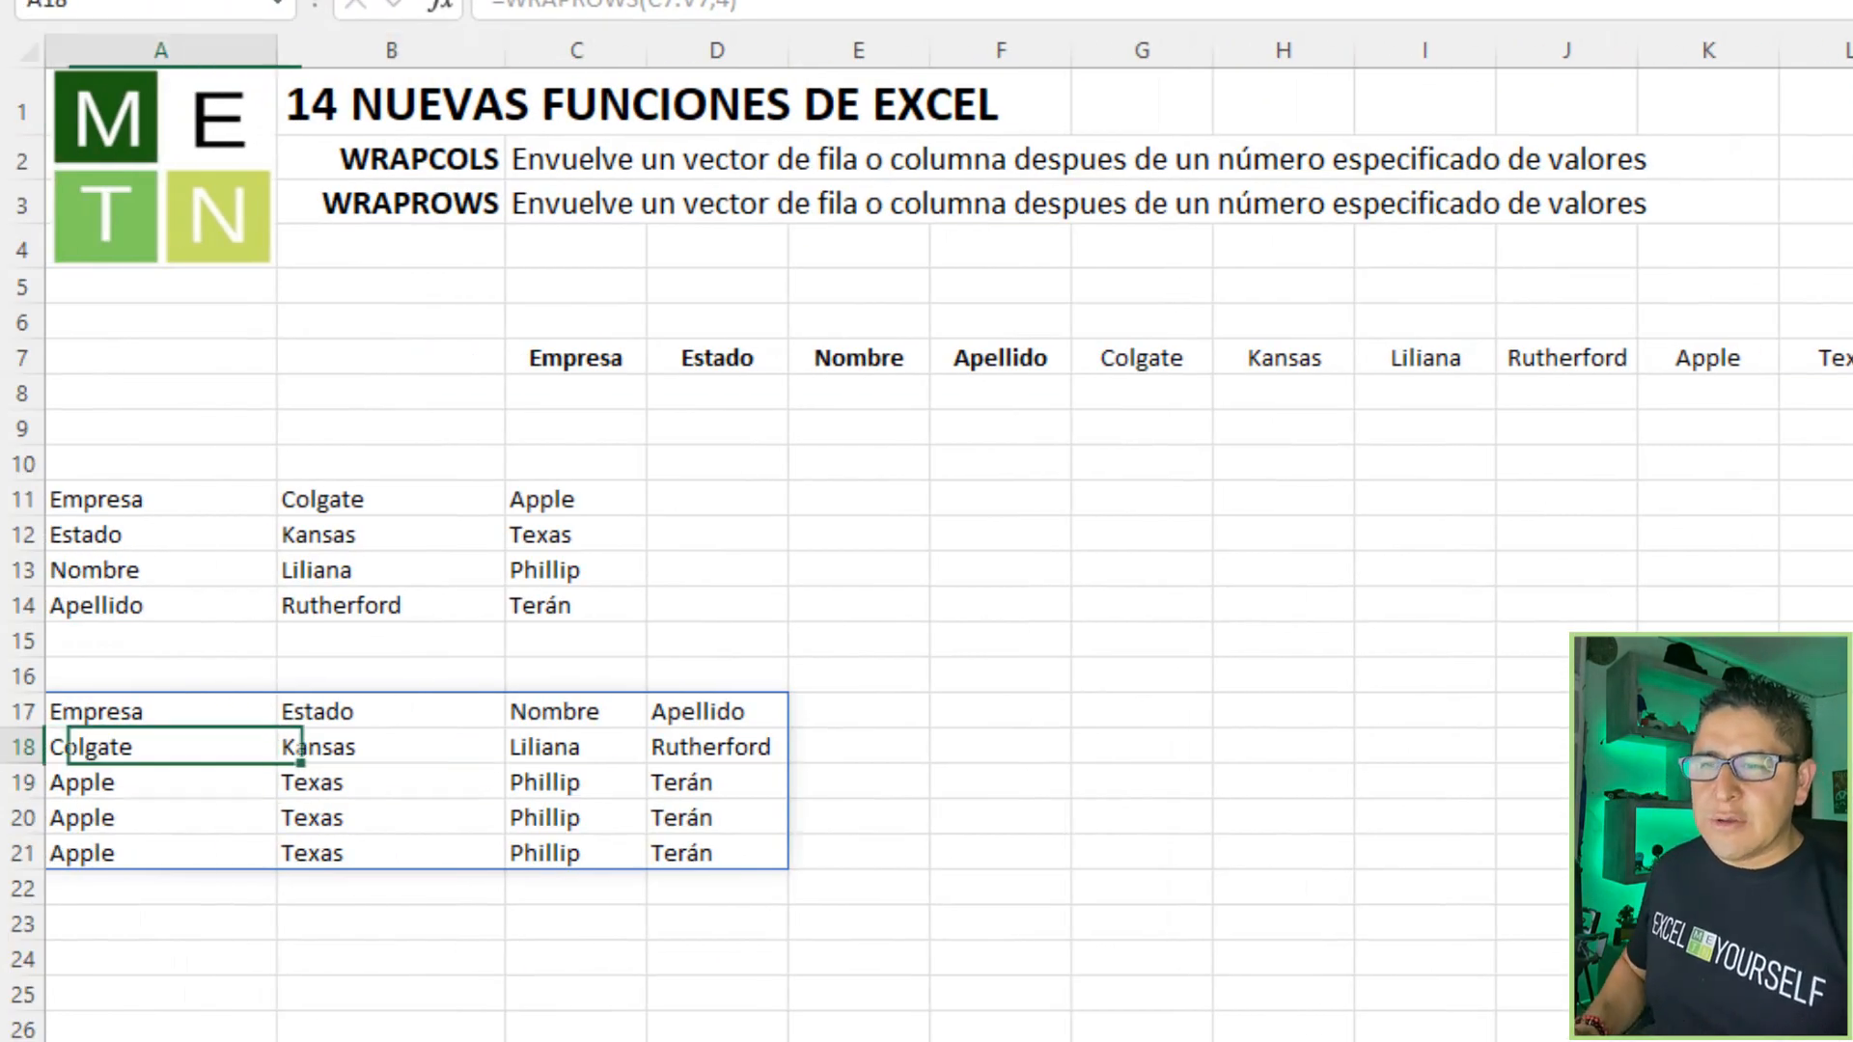
key("Up")
key("Right")
key("Left")
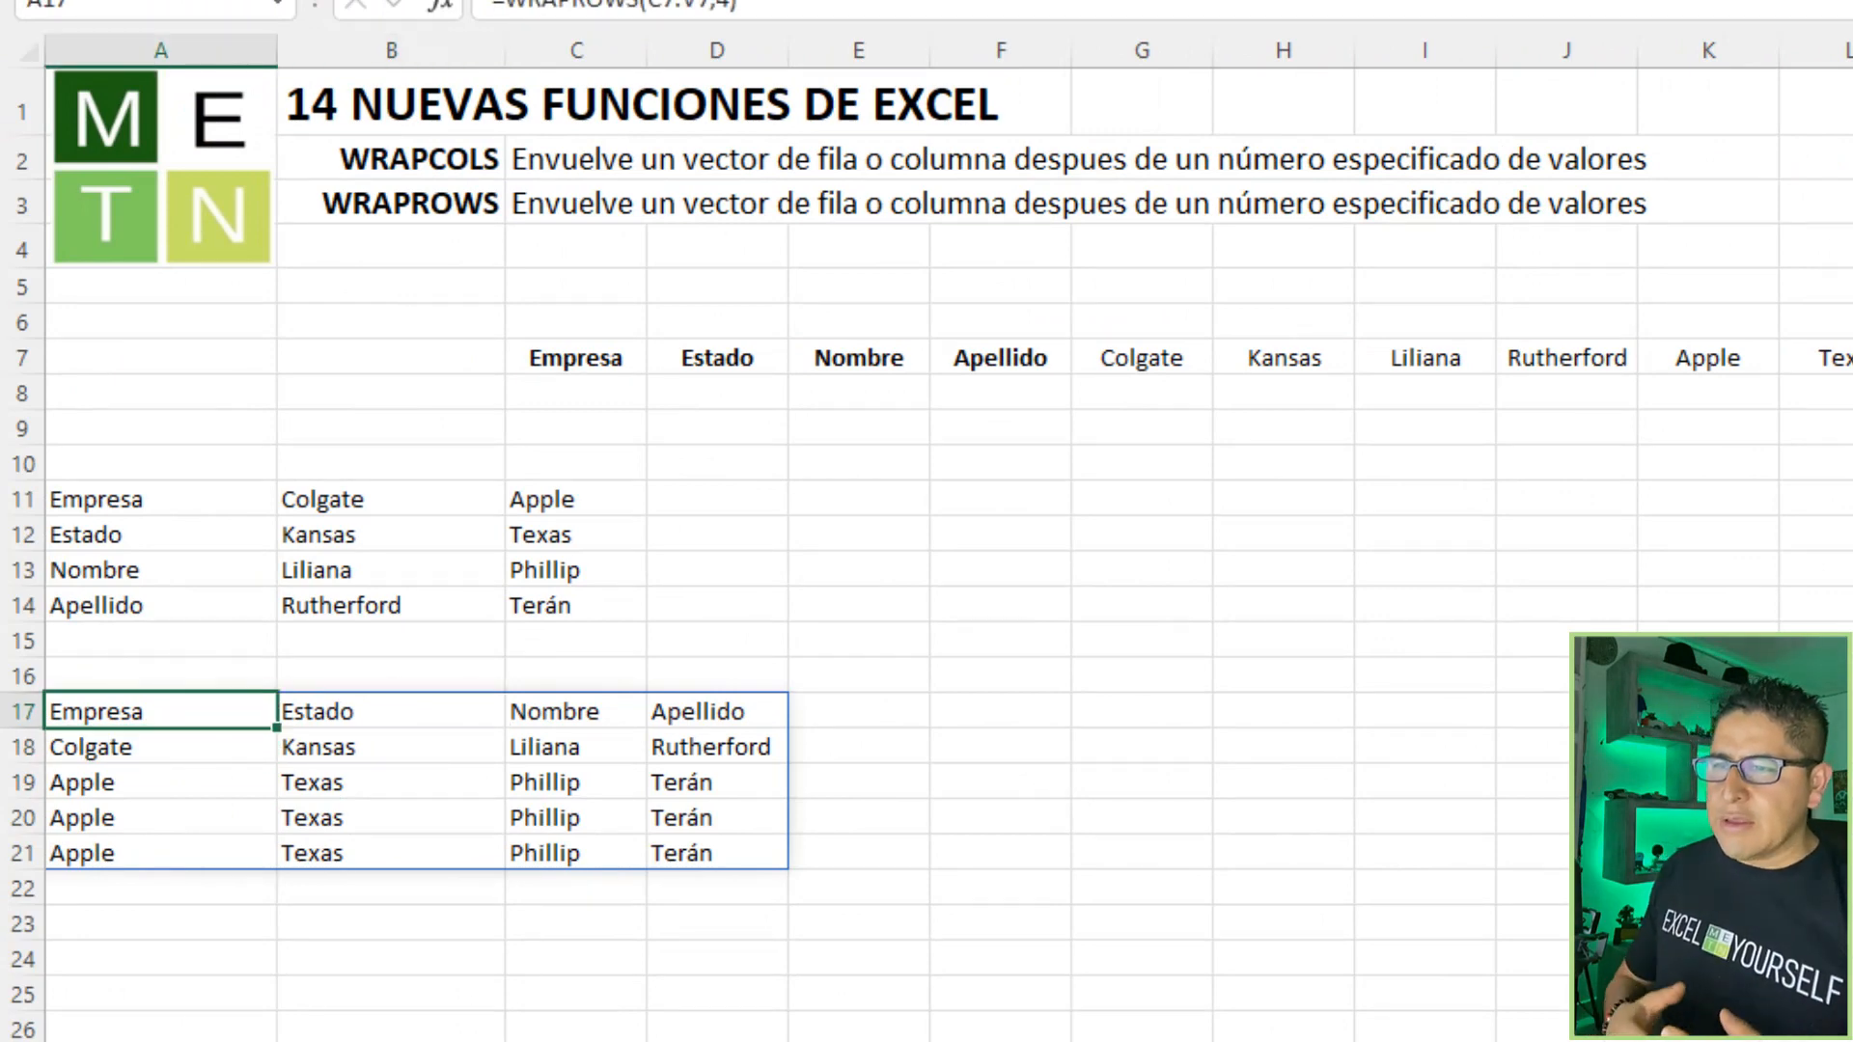